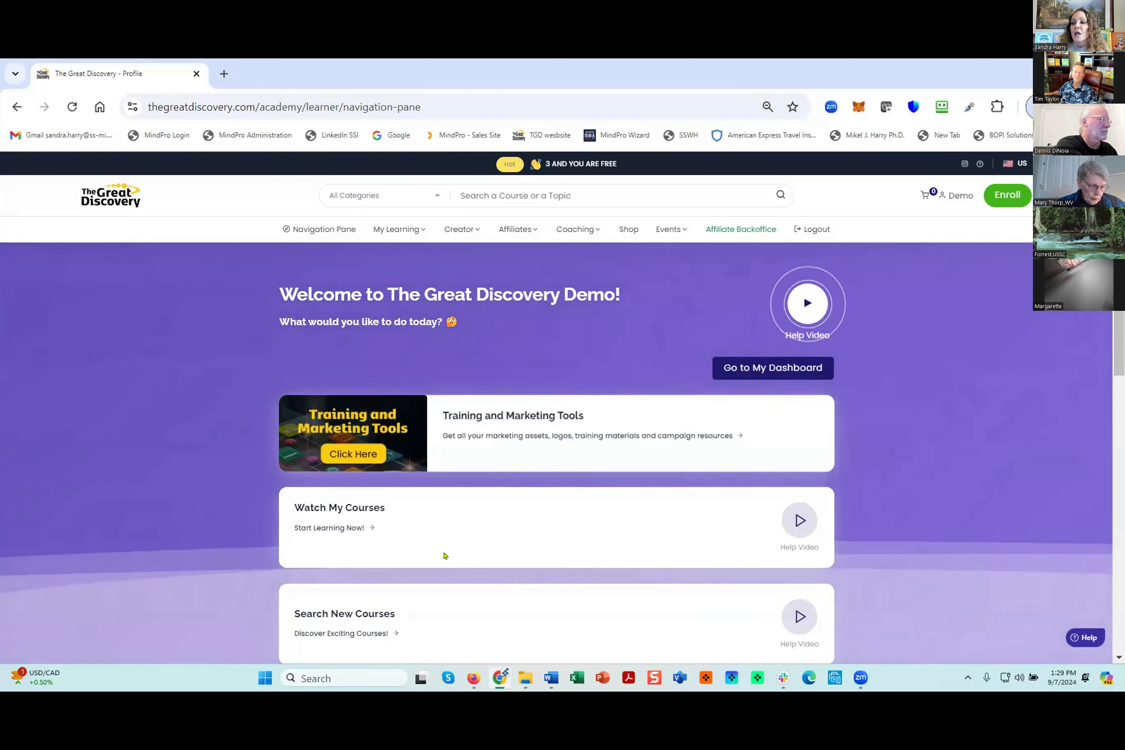
- Open the creator's Onboard Courses page
scroll(423, 280, down, 3)
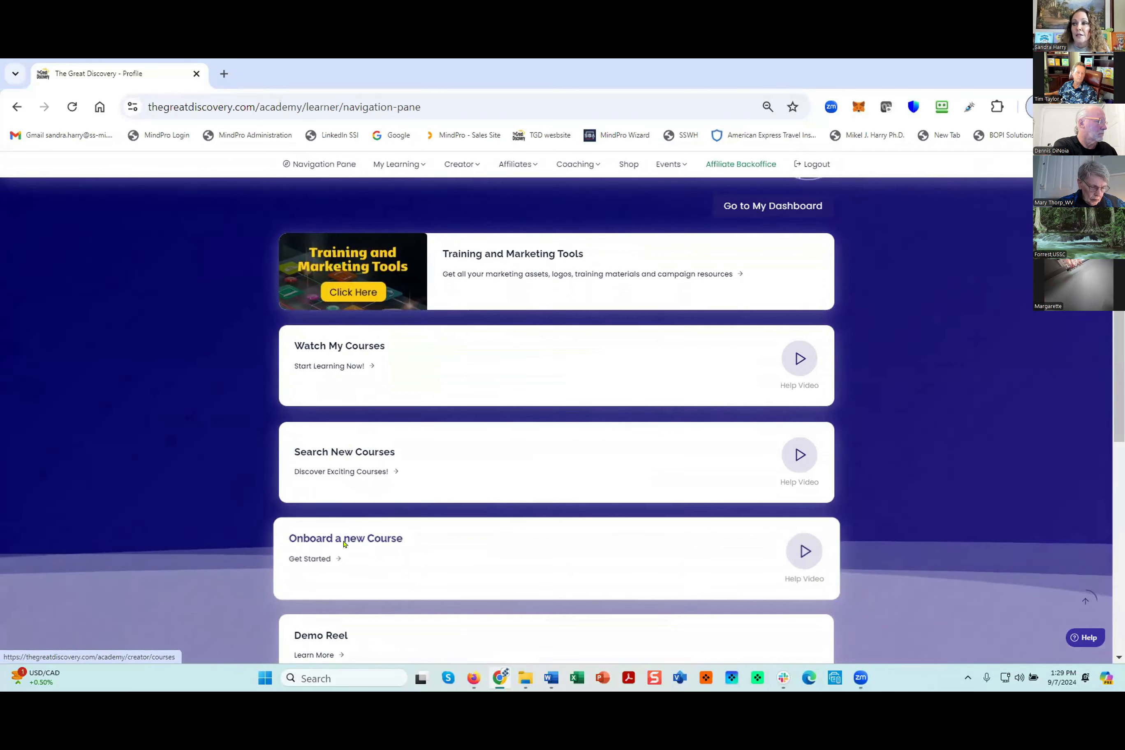
scroll(345, 544, up, 3)
mouse_move(454, 231)
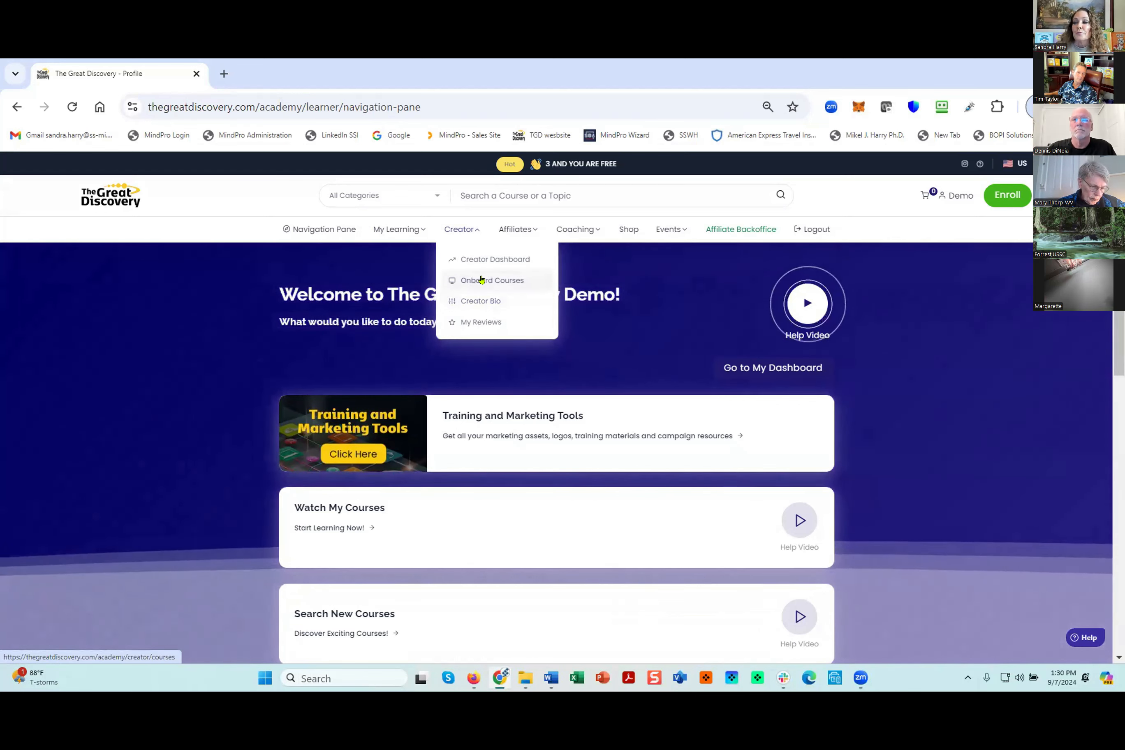
click(483, 279)
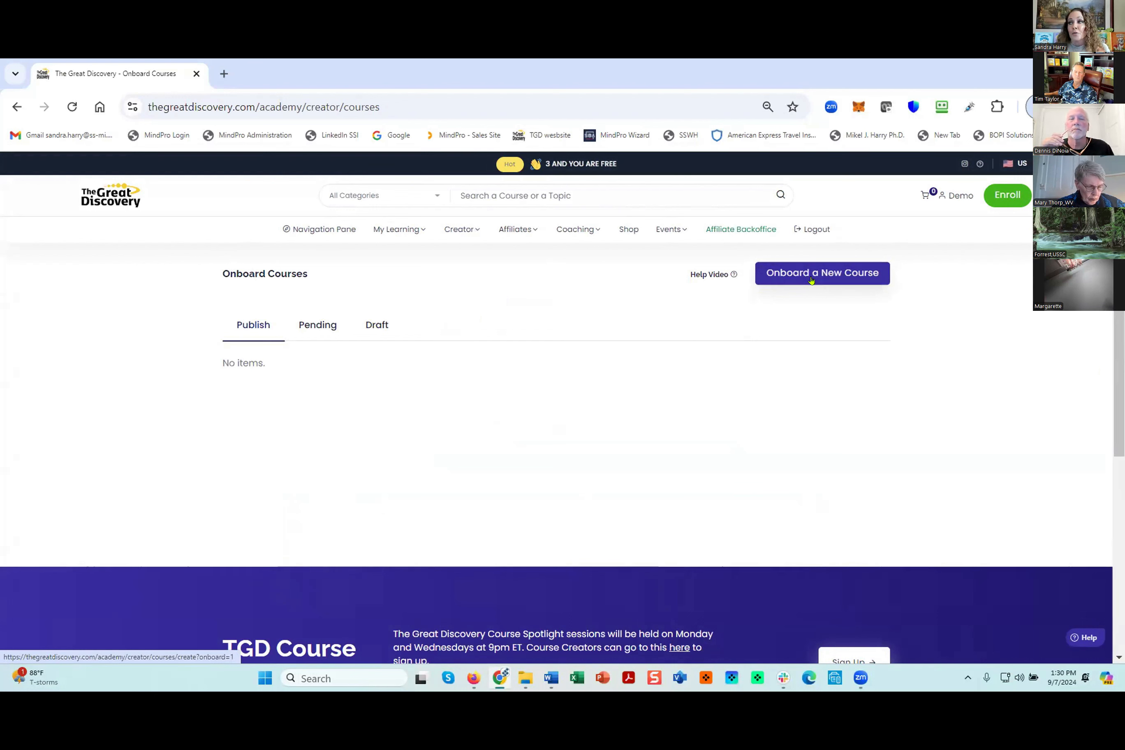
- View the Appearance & Trailer settings of the existing Premium draft created on September 03, 2024, and return to the onboarded courses
click(377, 326)
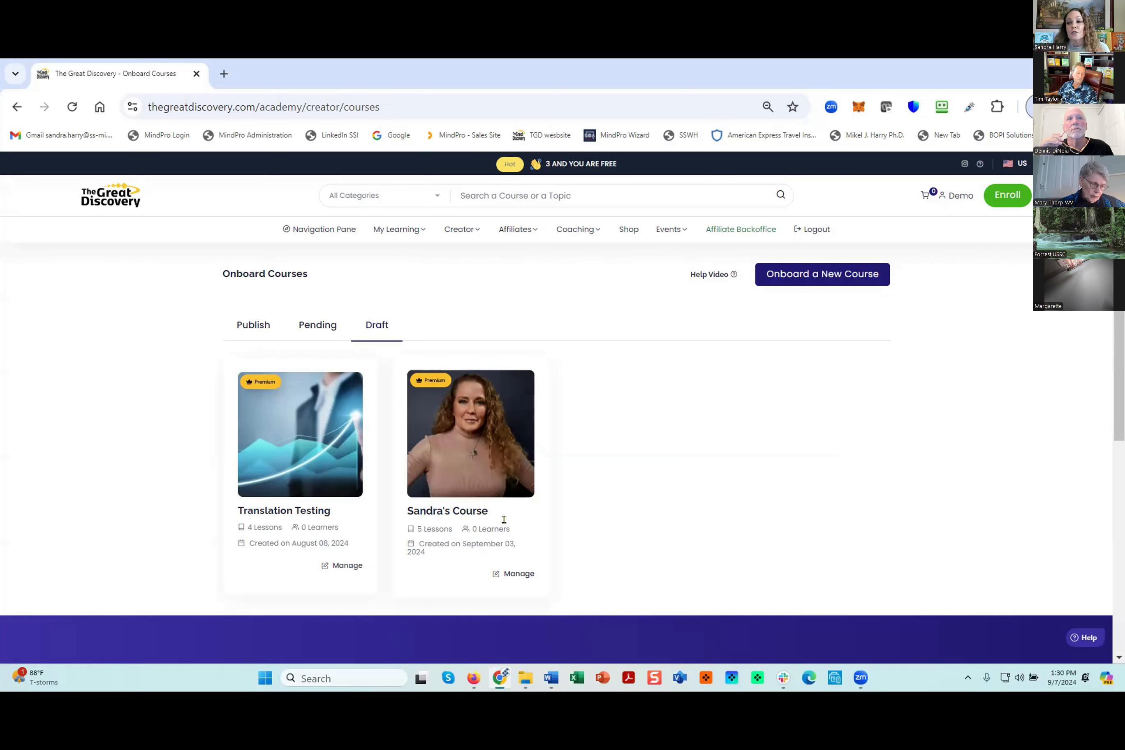
click(516, 575)
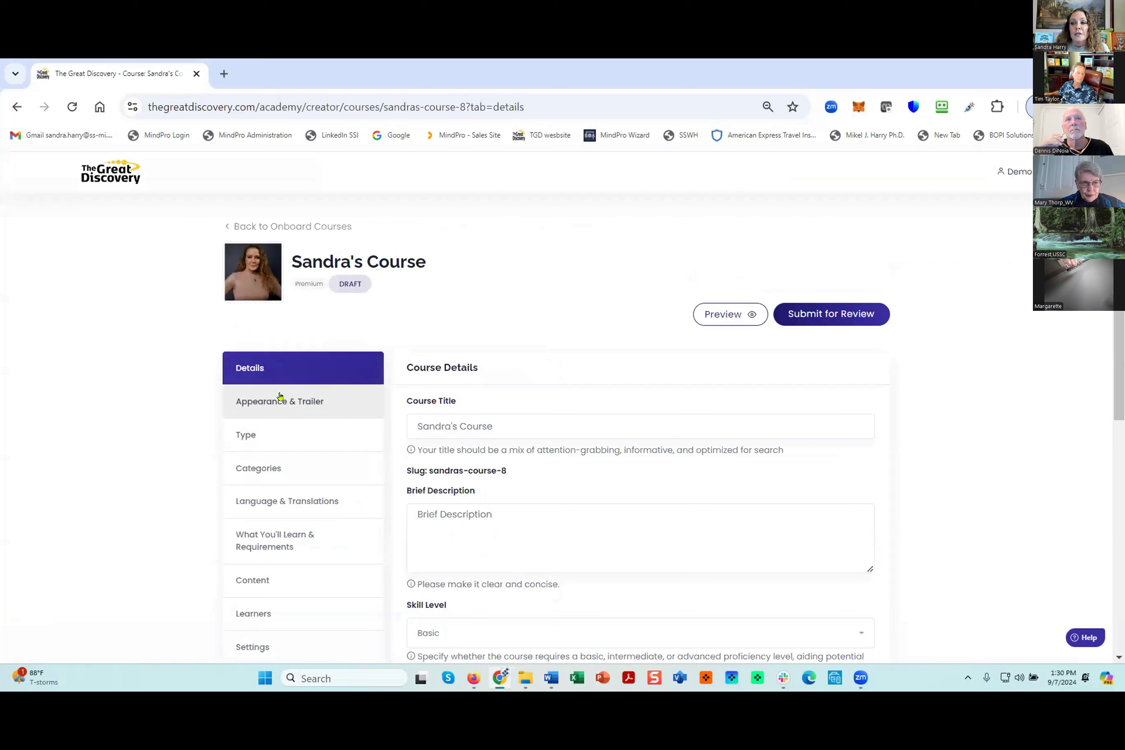
click(279, 401)
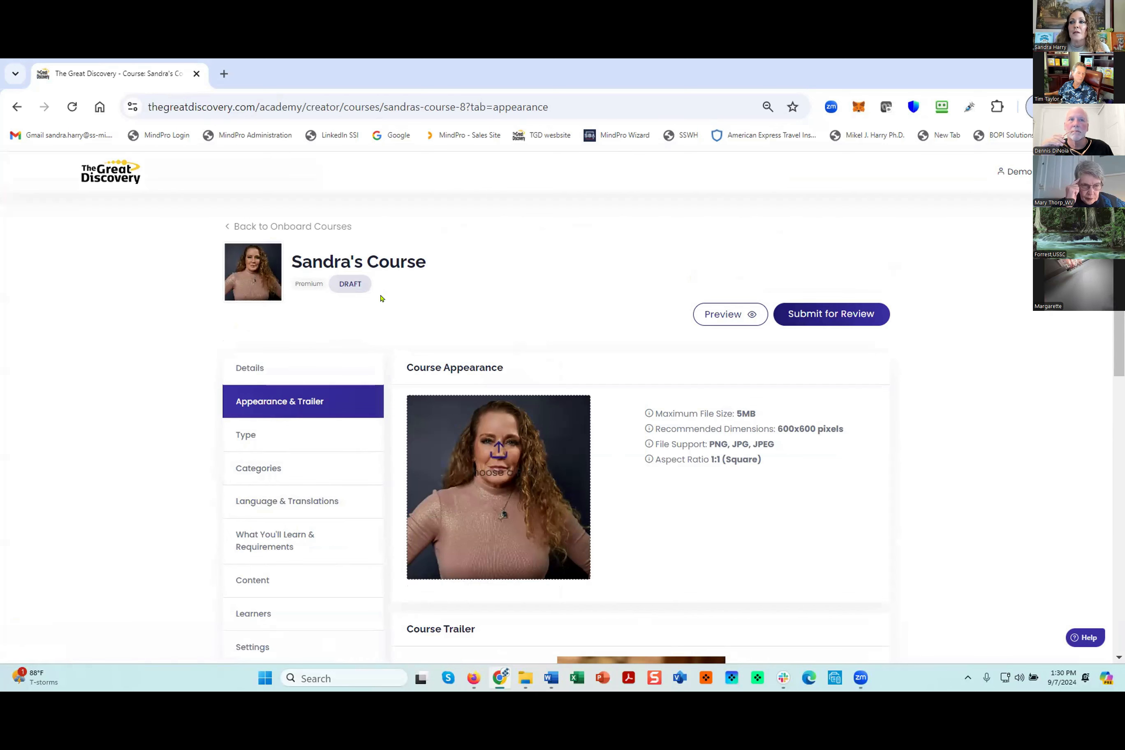
click(271, 226)
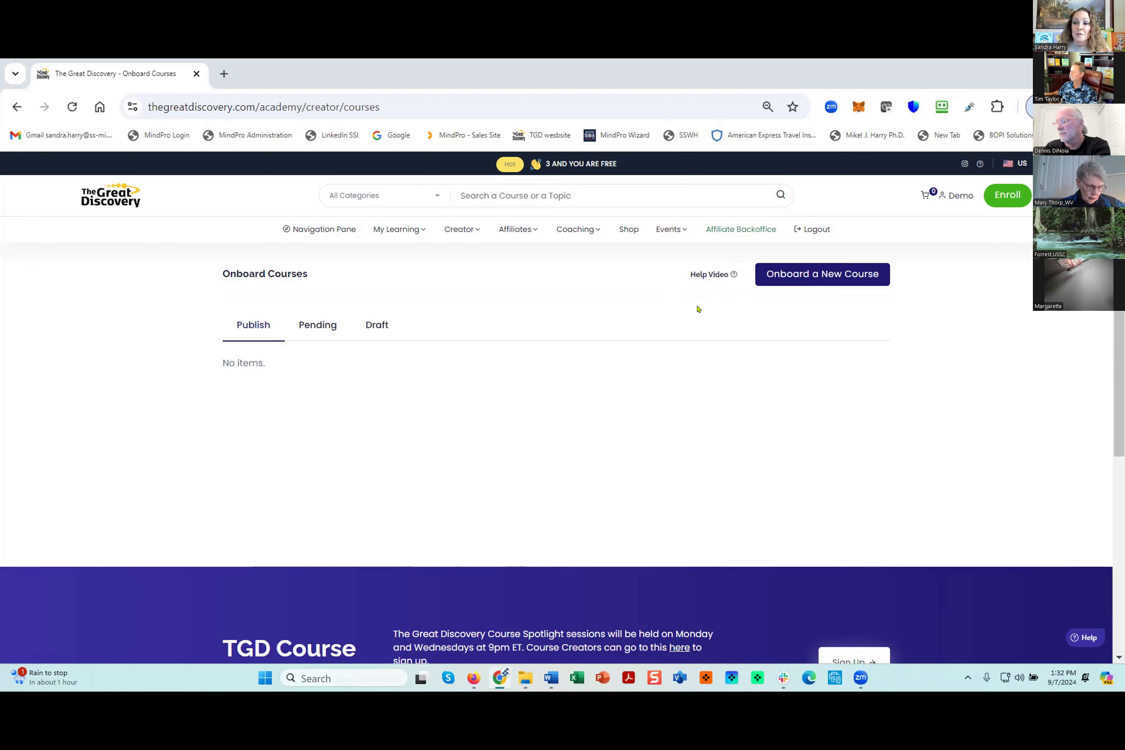
- Start onboarding a new course and set its title to the creator's first name in possessive form followed by "Course"
click(827, 273)
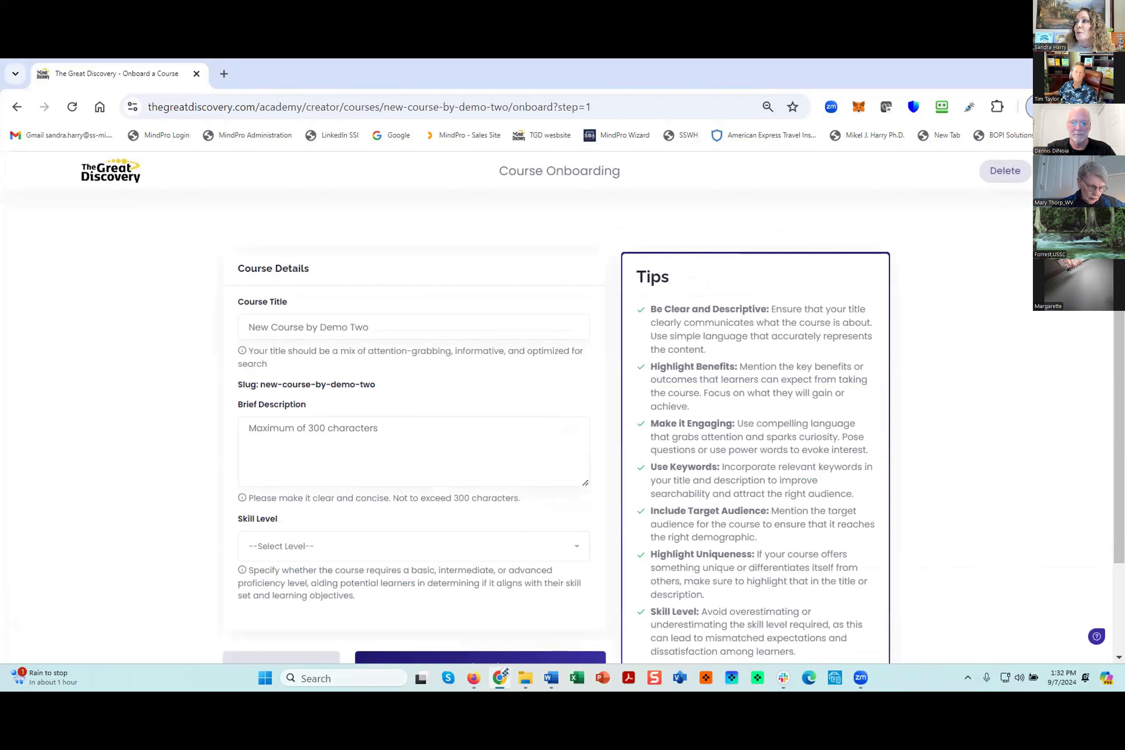
drag(1118, 242, 1118, 281)
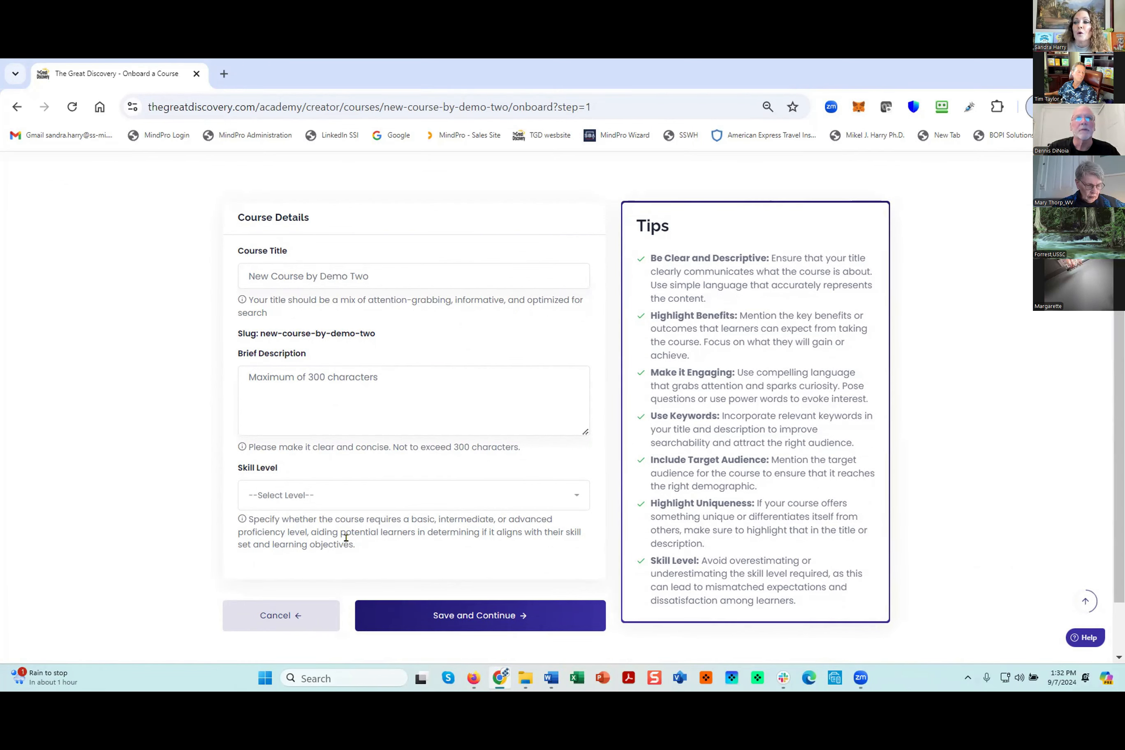
drag(369, 276, 217, 280)
text(Sand)
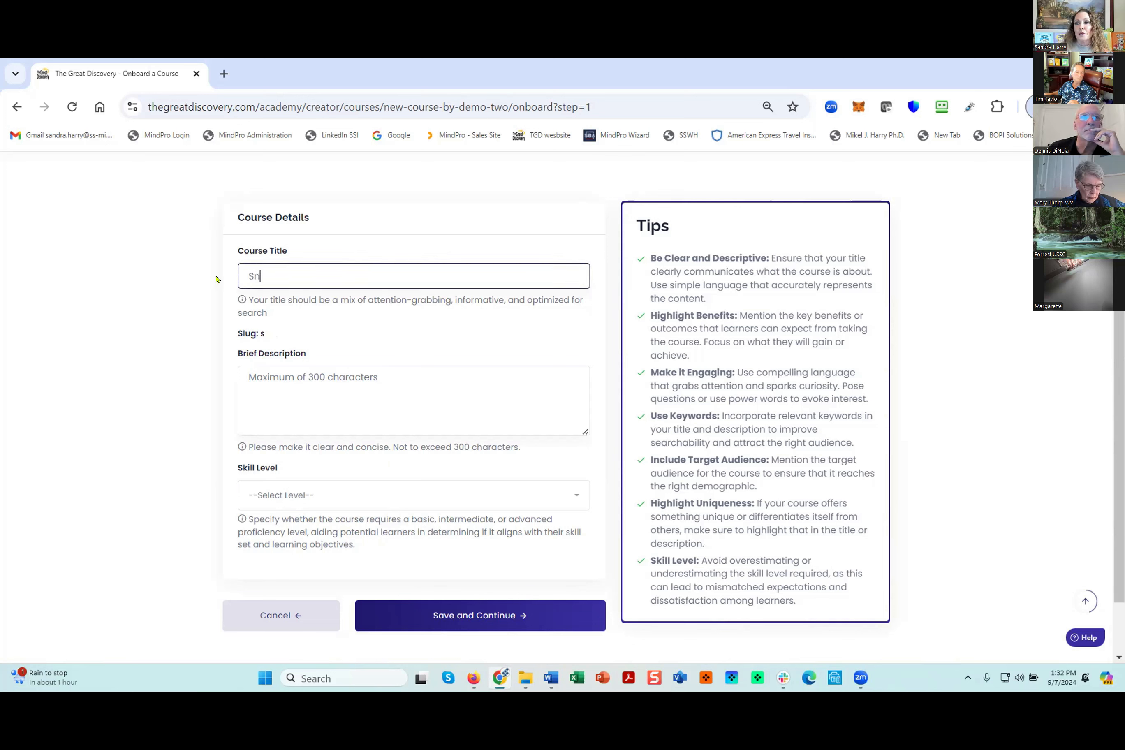
text(ra")
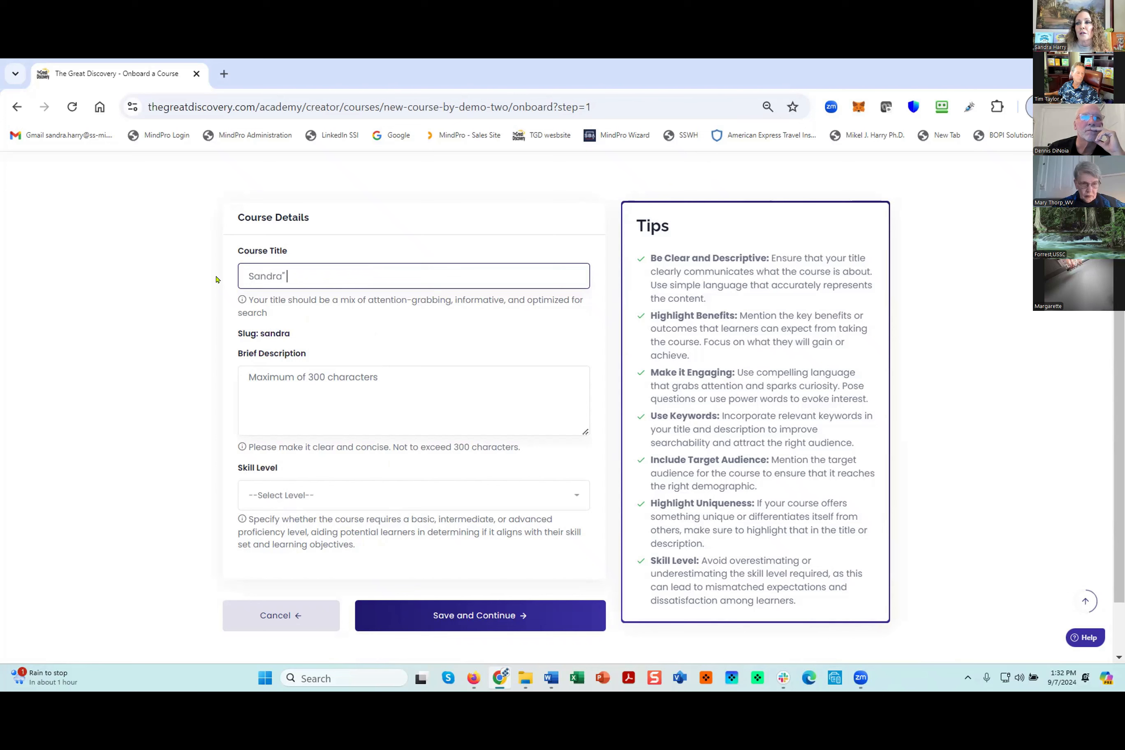
key(BackSpace)
text('s Caou)
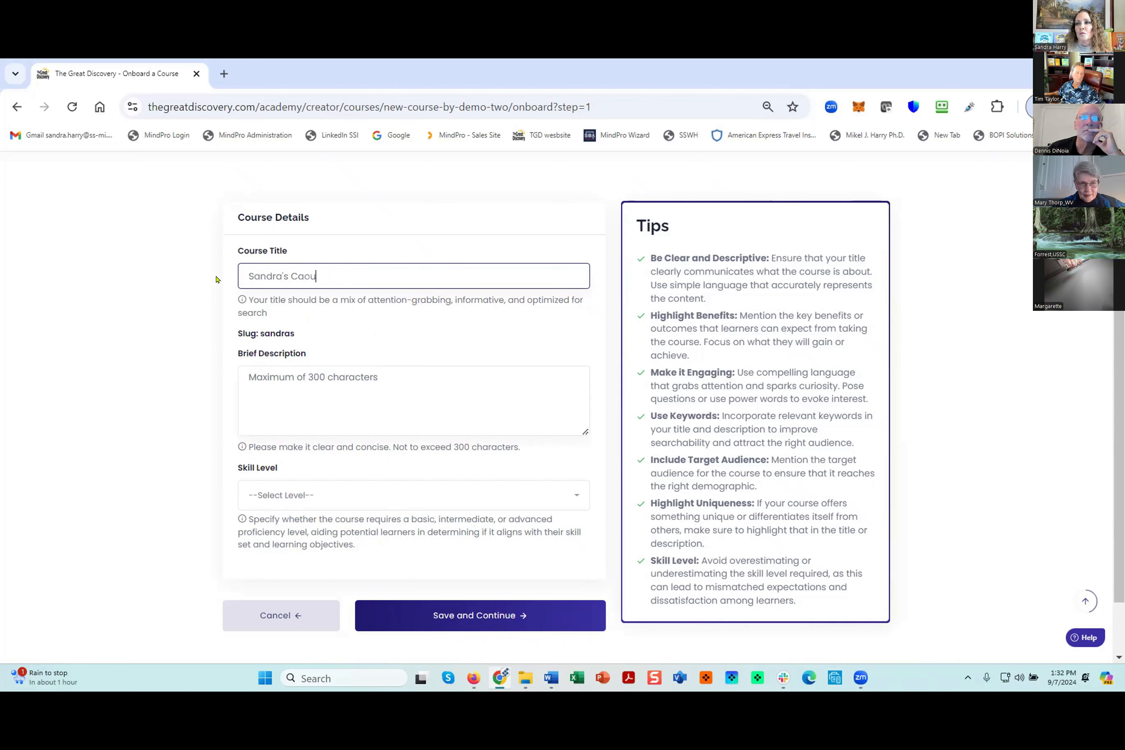
text(rse)
key(BackSpace)
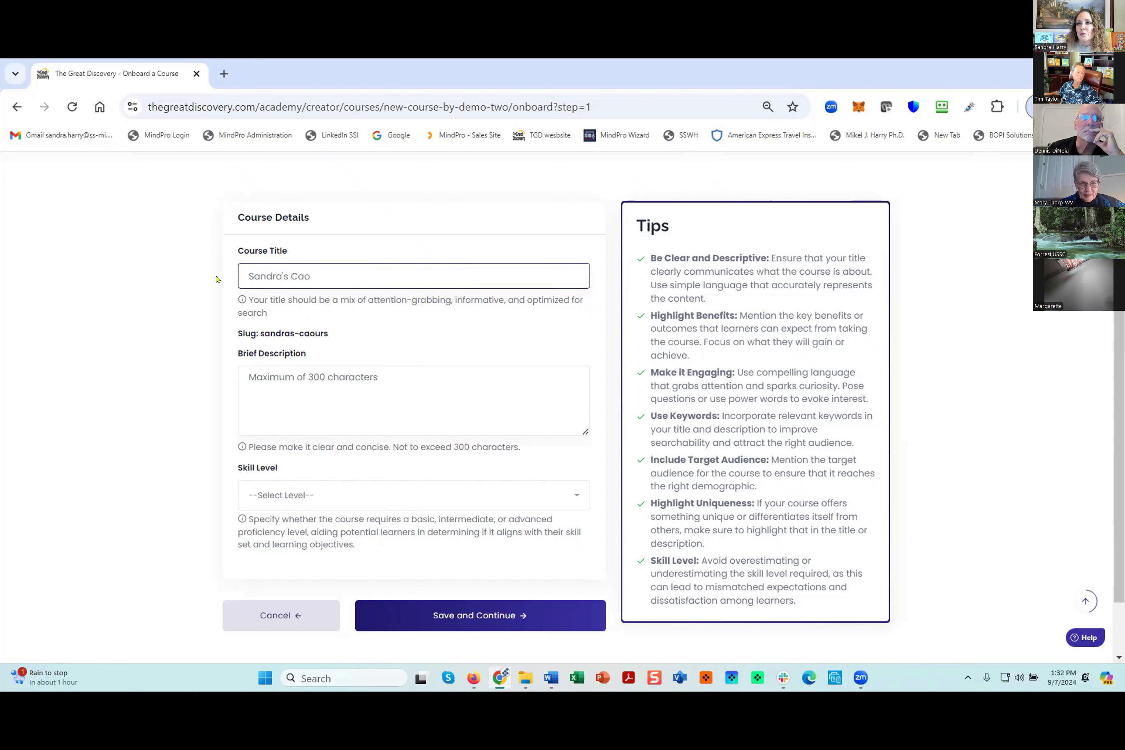
text(se)
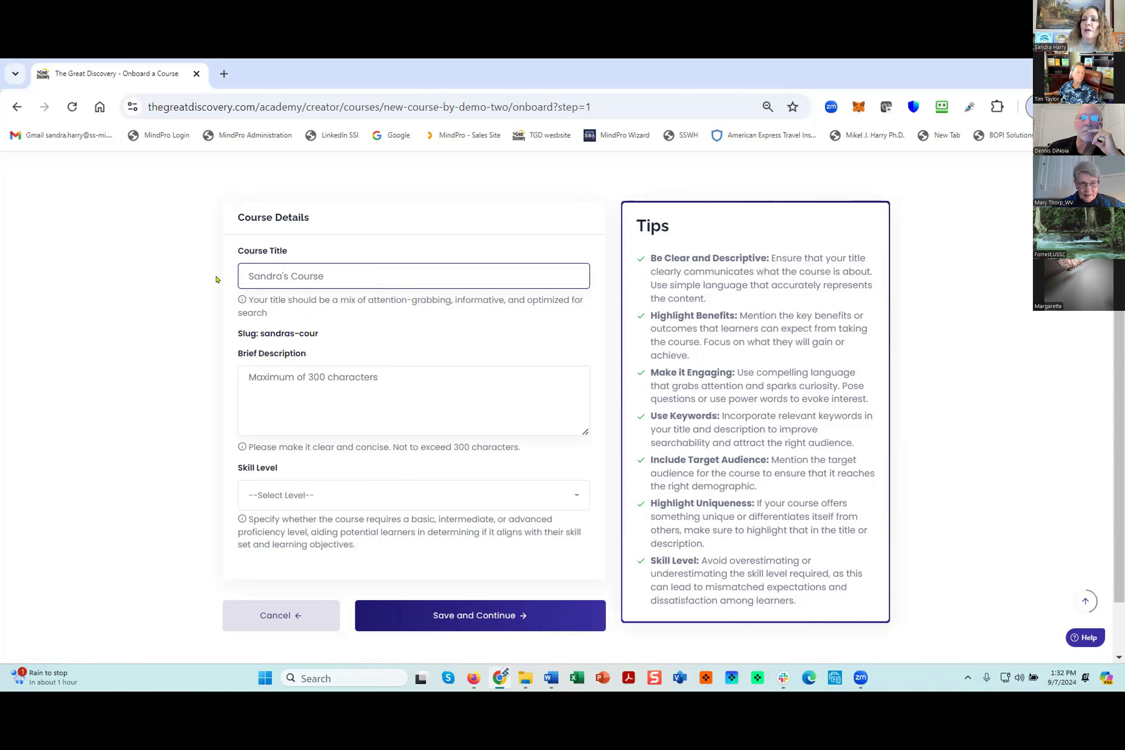
- Enter "Brief Description" as the course's brief description, set the skill level to Basic, and save the course details
click(274, 378)
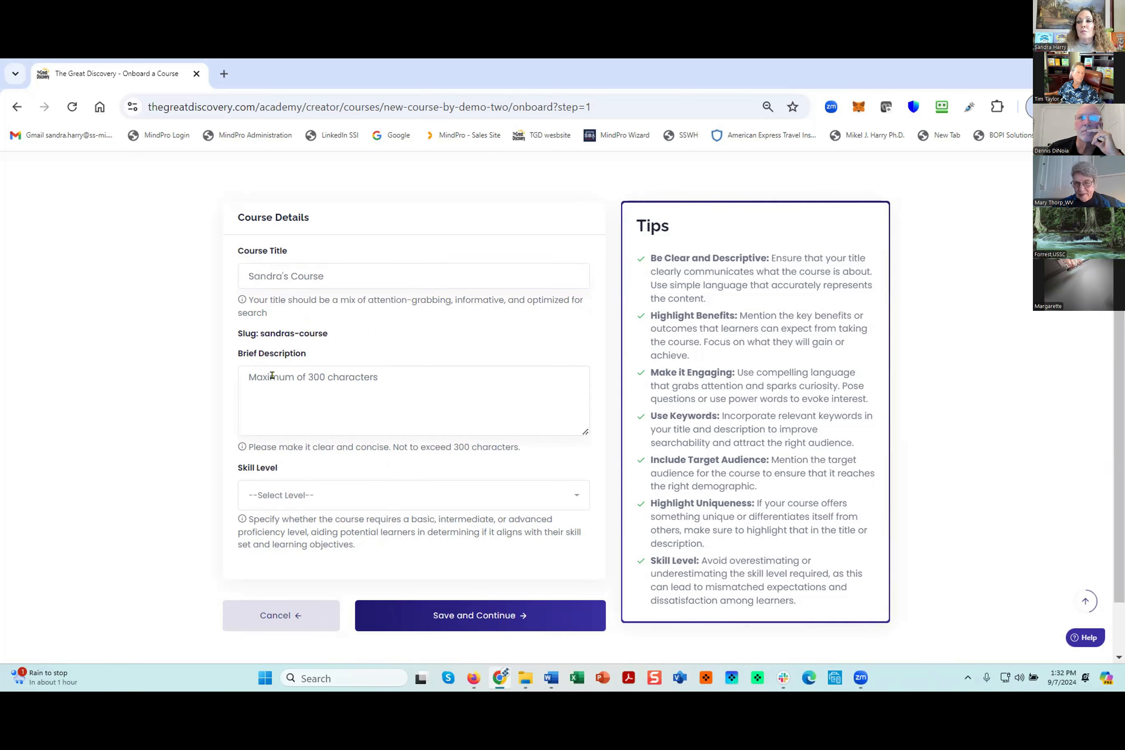
text(Bri)
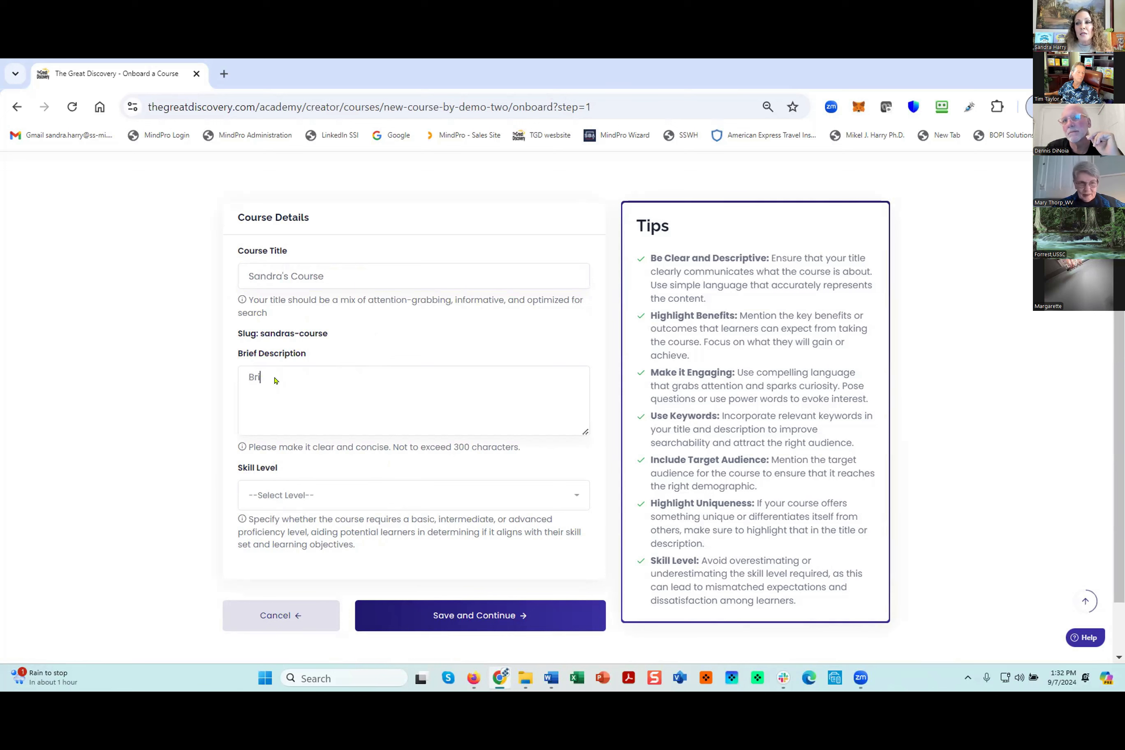
text(ef Descr)
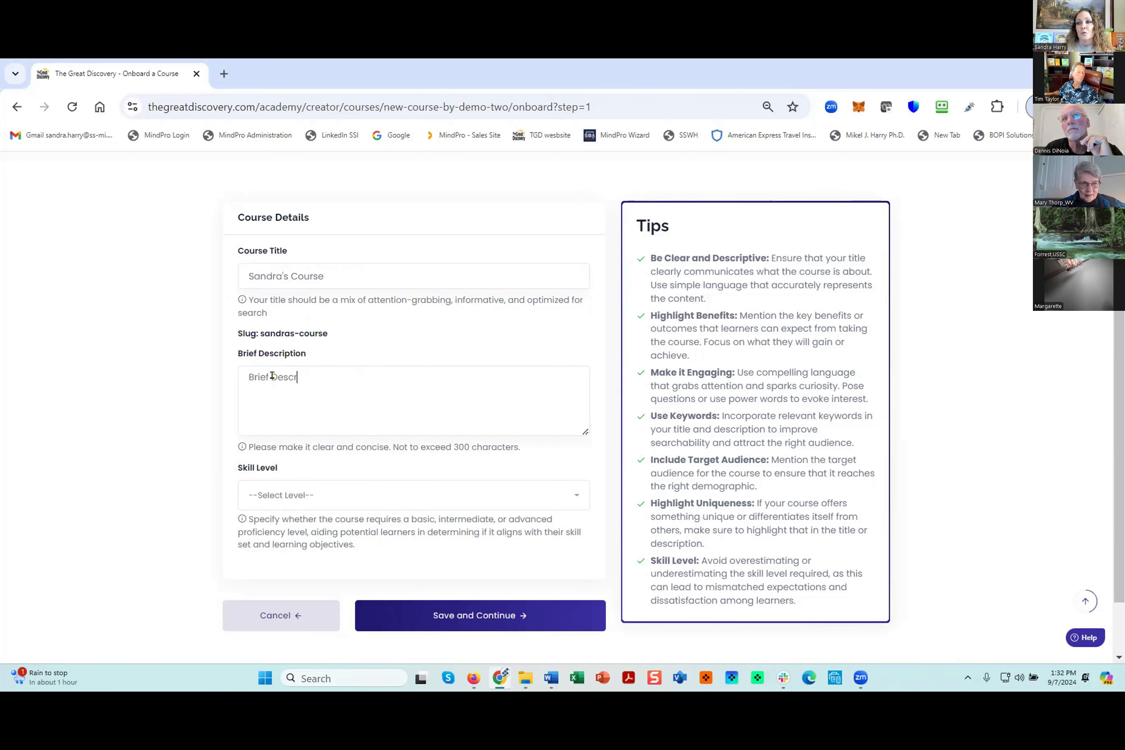
text(iption)
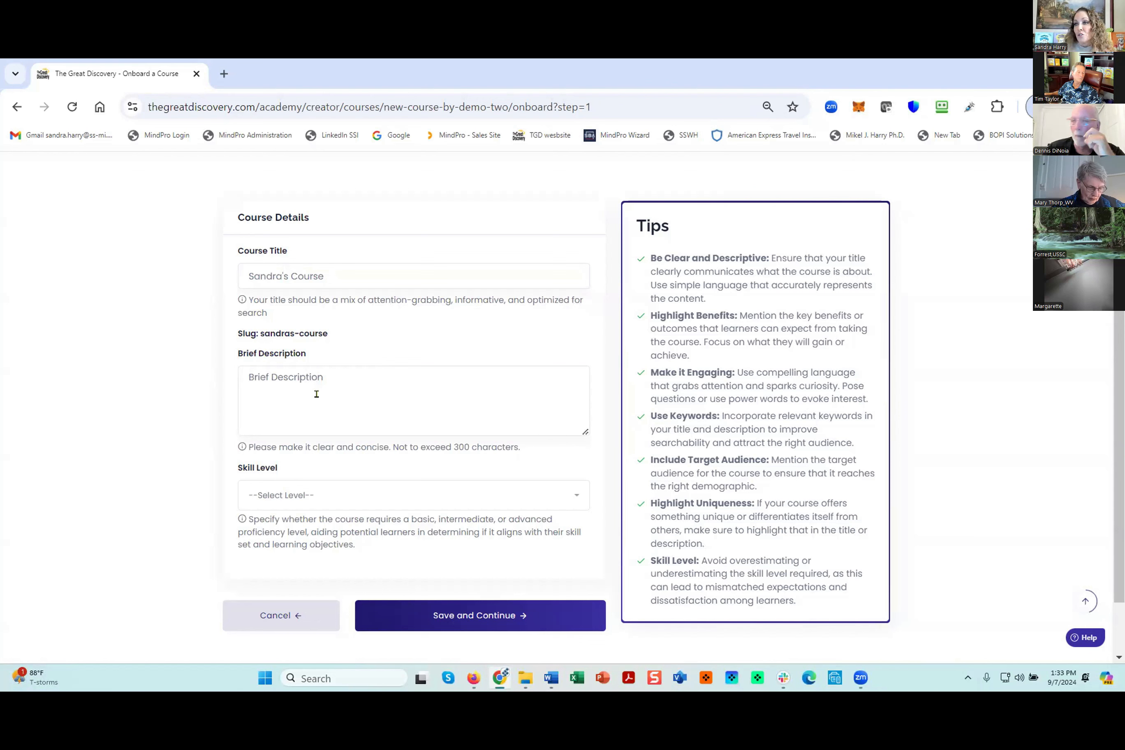
click(300, 503)
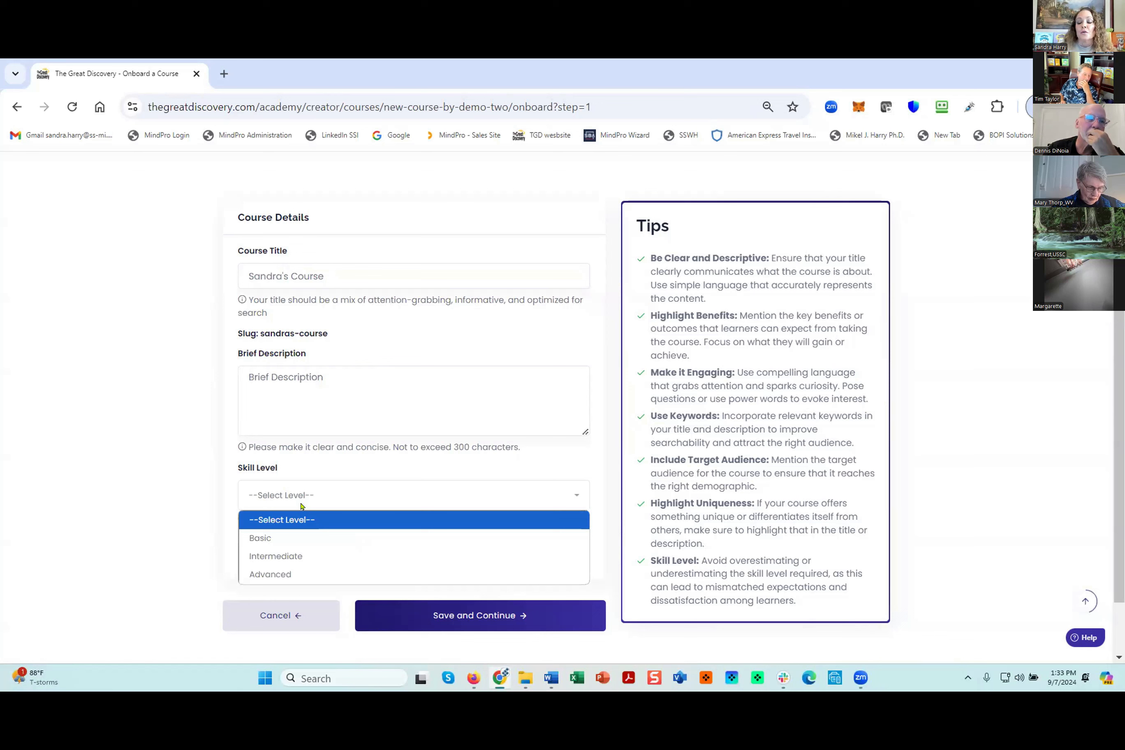
click(296, 540)
click(474, 616)
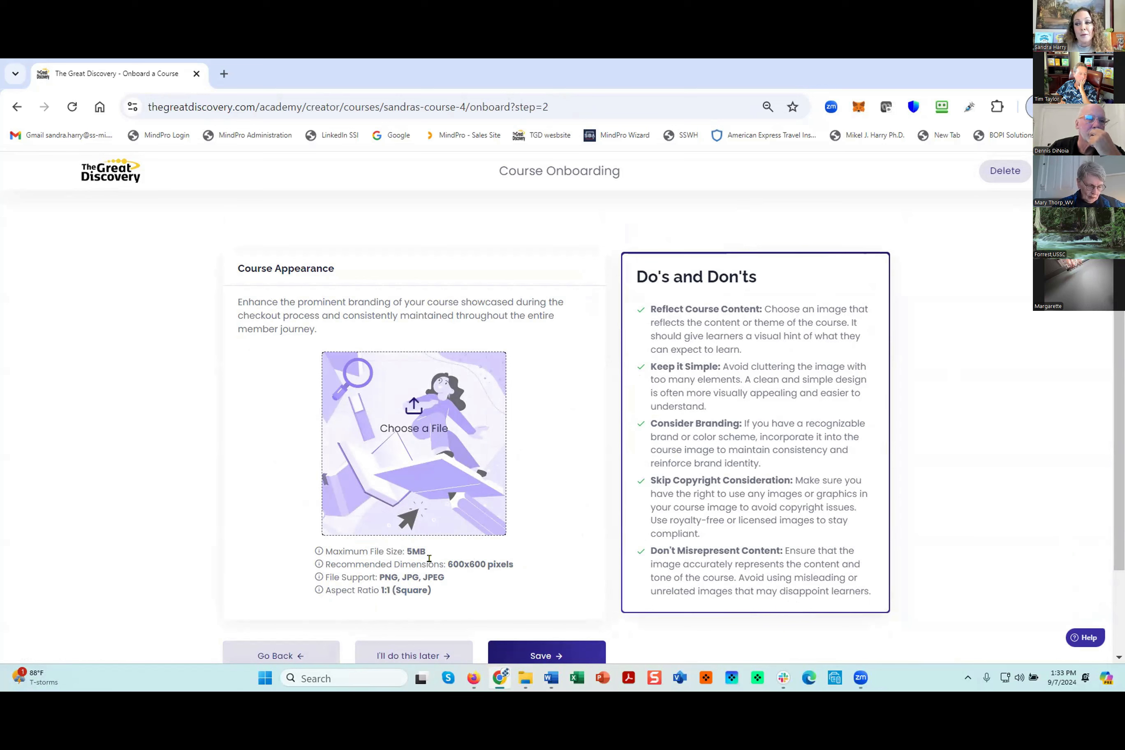
- Upload the "Small List - Convert Big" image as the course image and save the course appearance
click(414, 411)
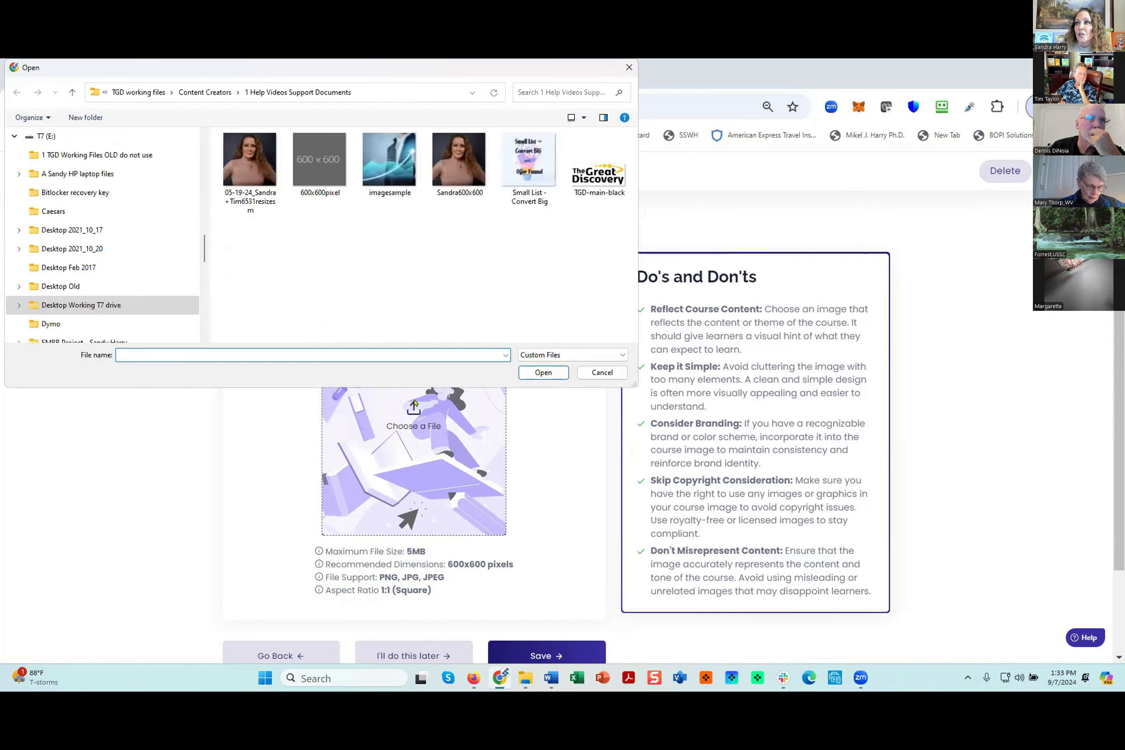
click(459, 160)
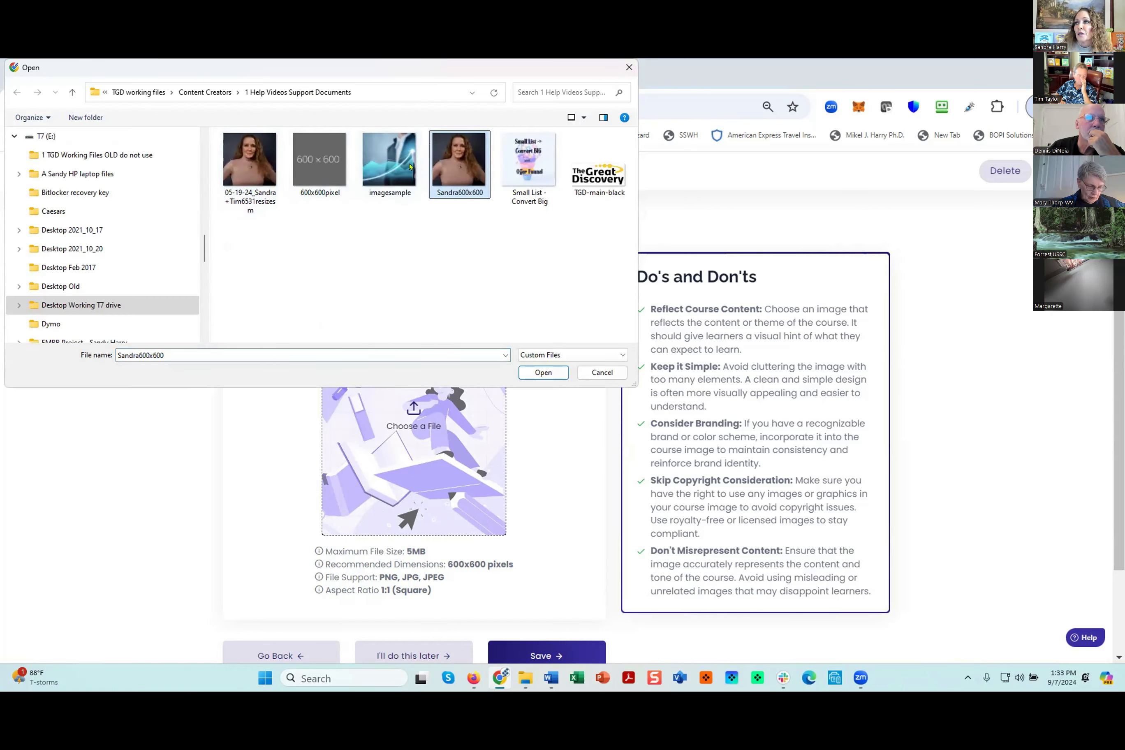
click(529, 159)
click(543, 372)
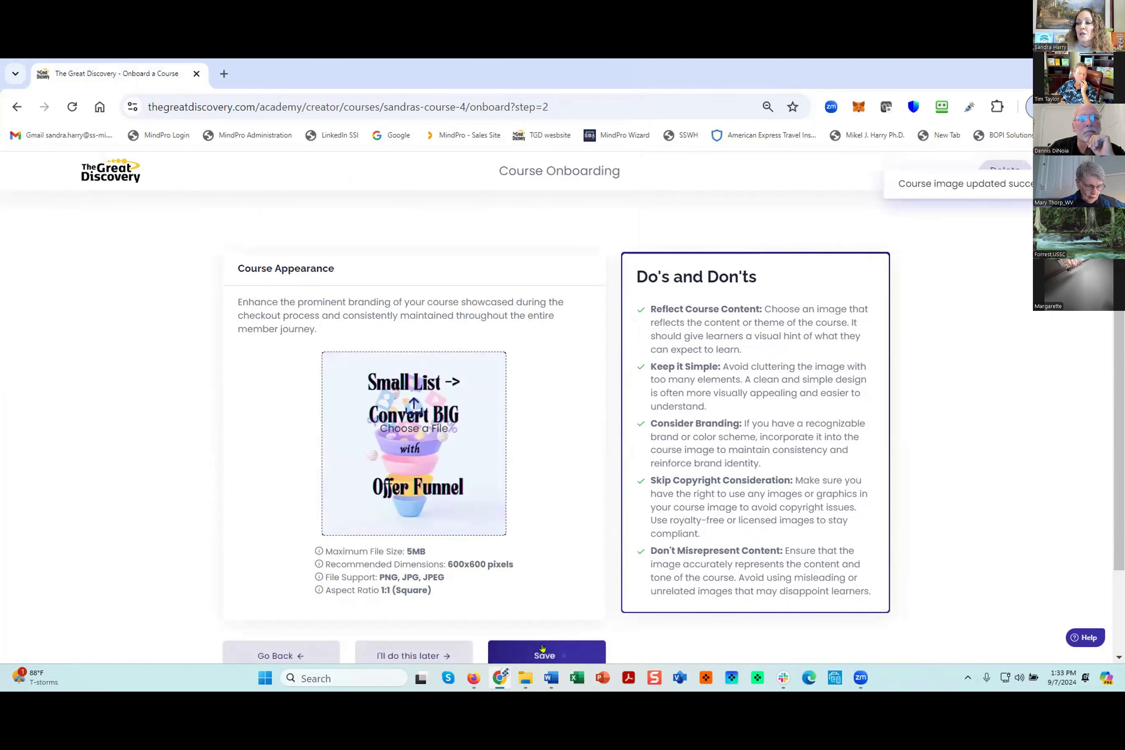
click(545, 655)
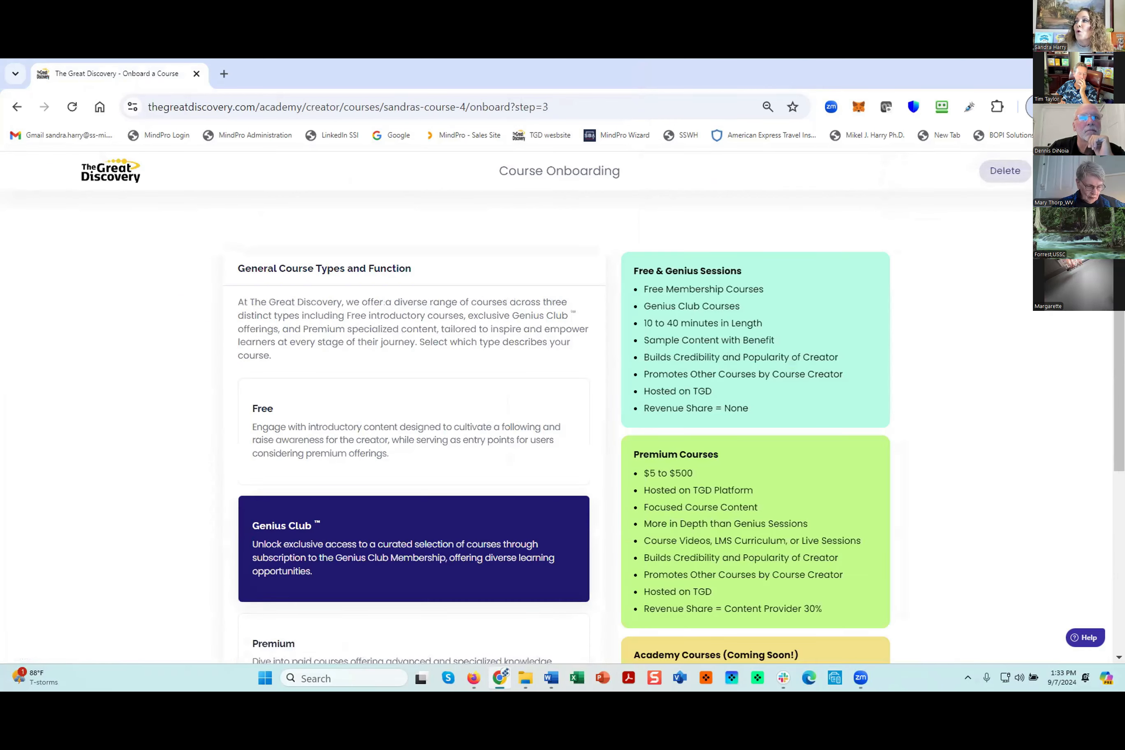
- Compare the Free and Premium course types and choose Premium for the course
scroll(757, 473, down, 1)
scroll(757, 473, down, 2)
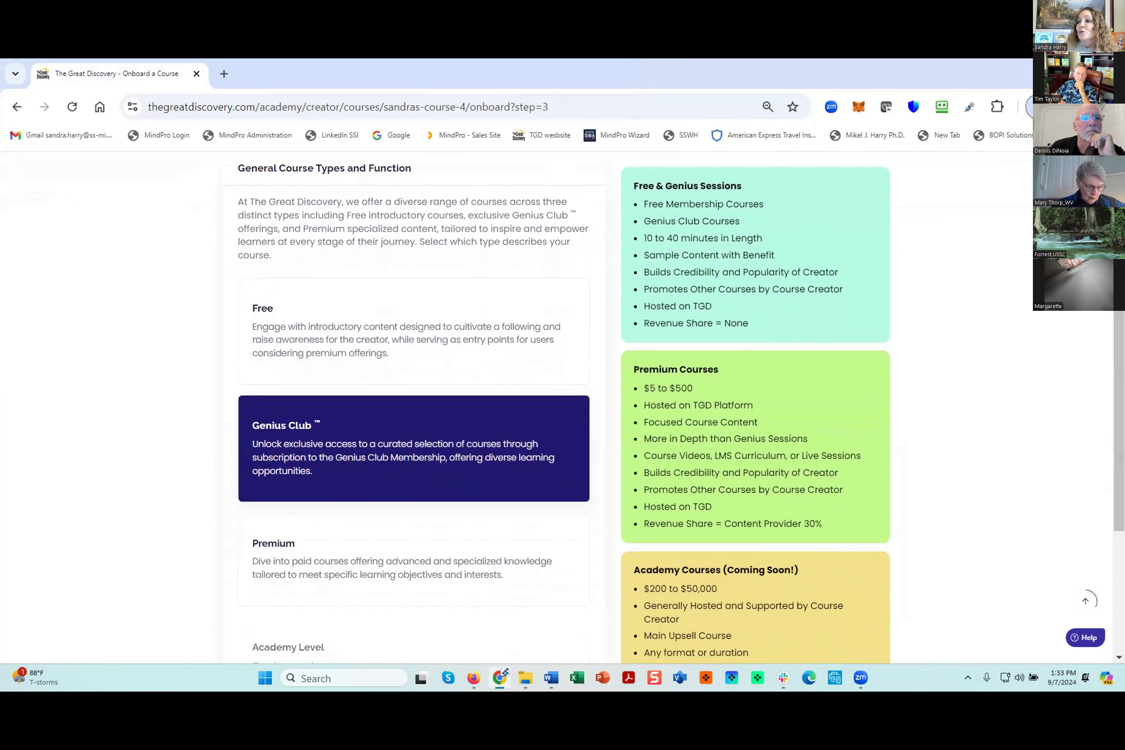
click(411, 564)
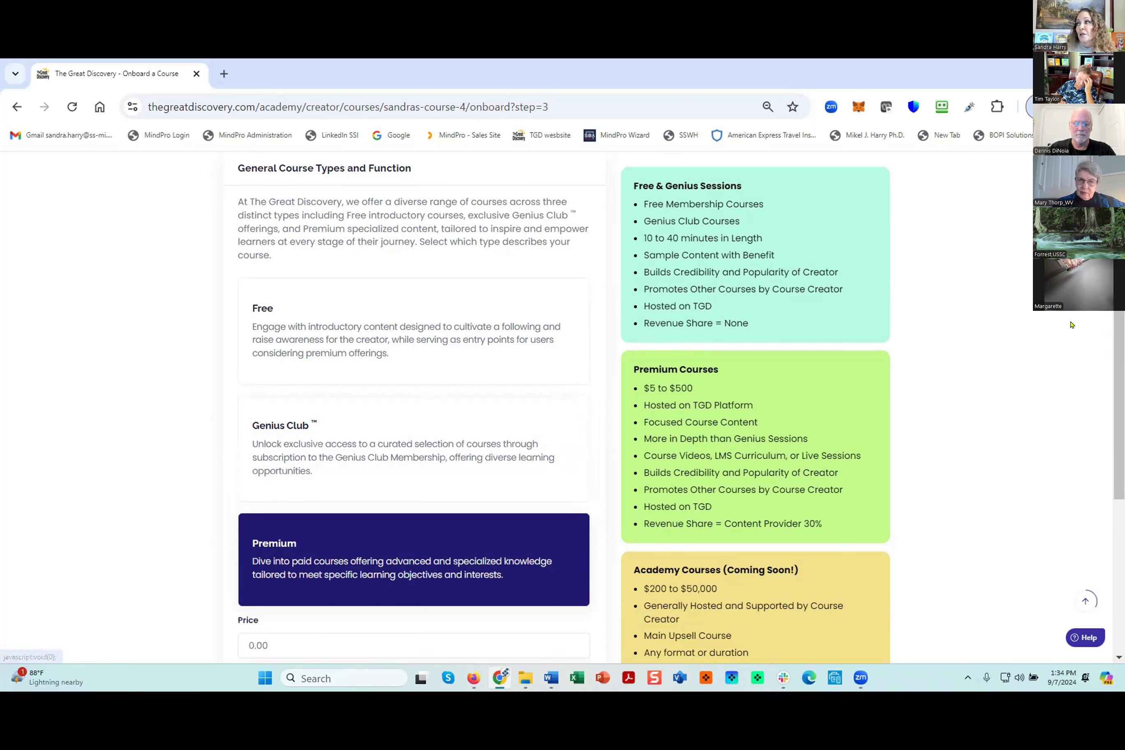
drag(1119, 296, 1119, 295)
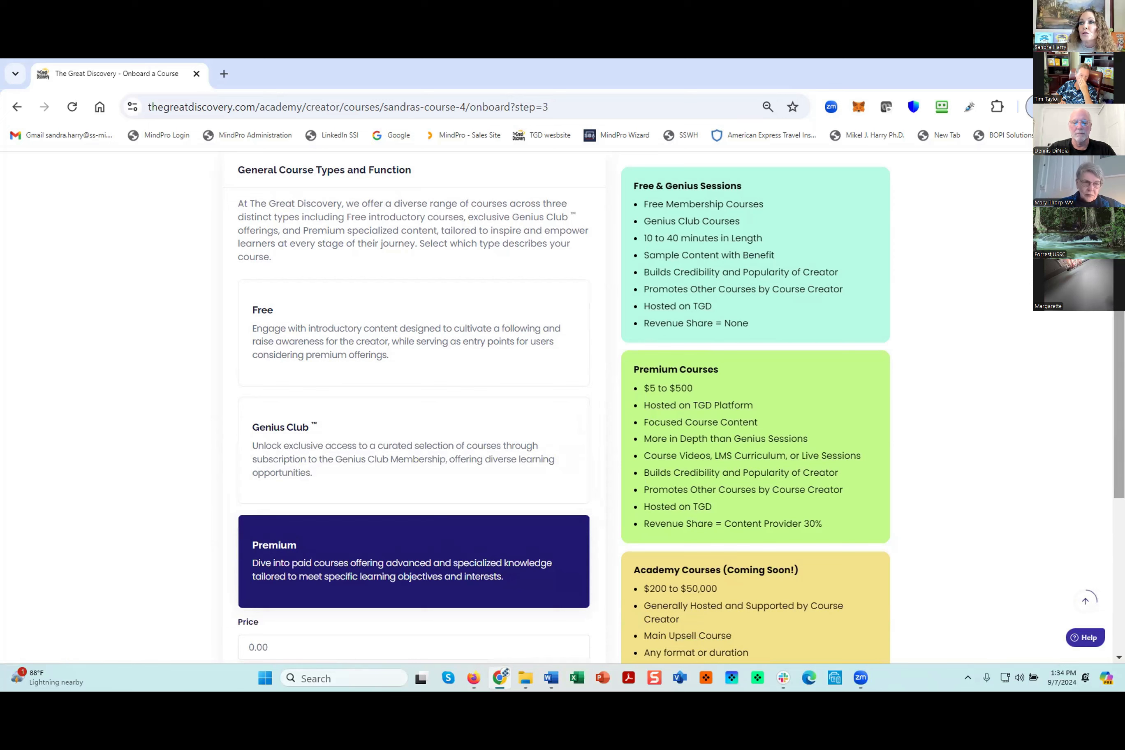
click(315, 329)
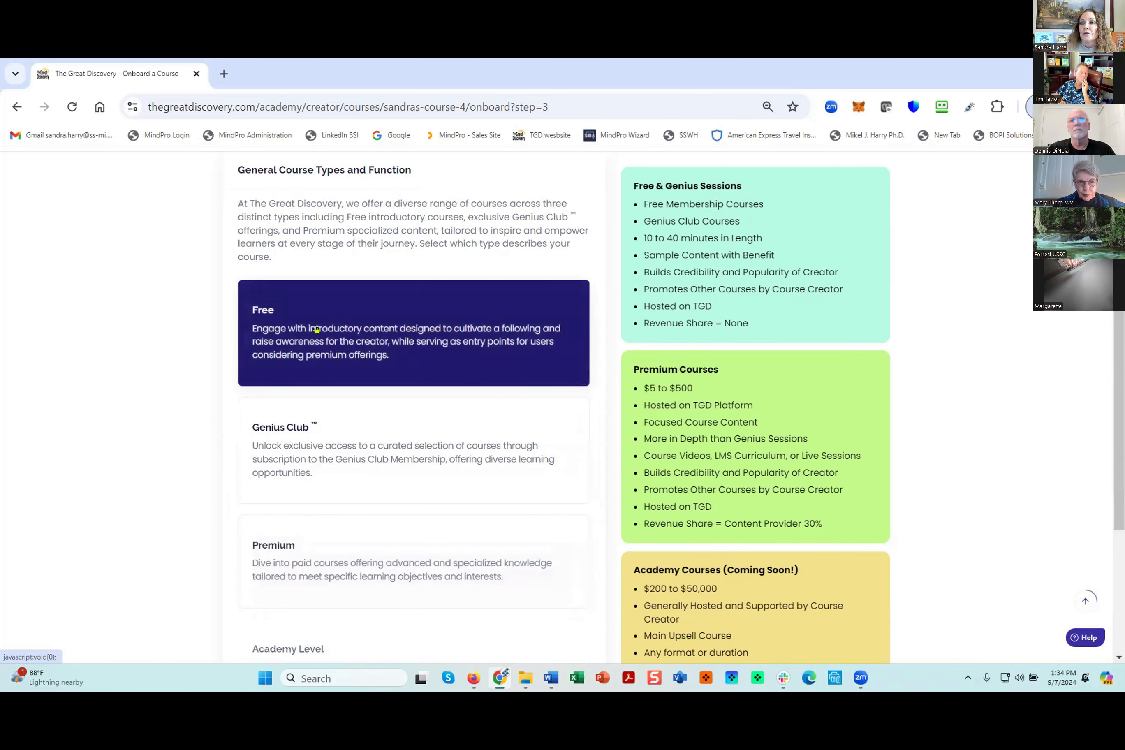
click(289, 560)
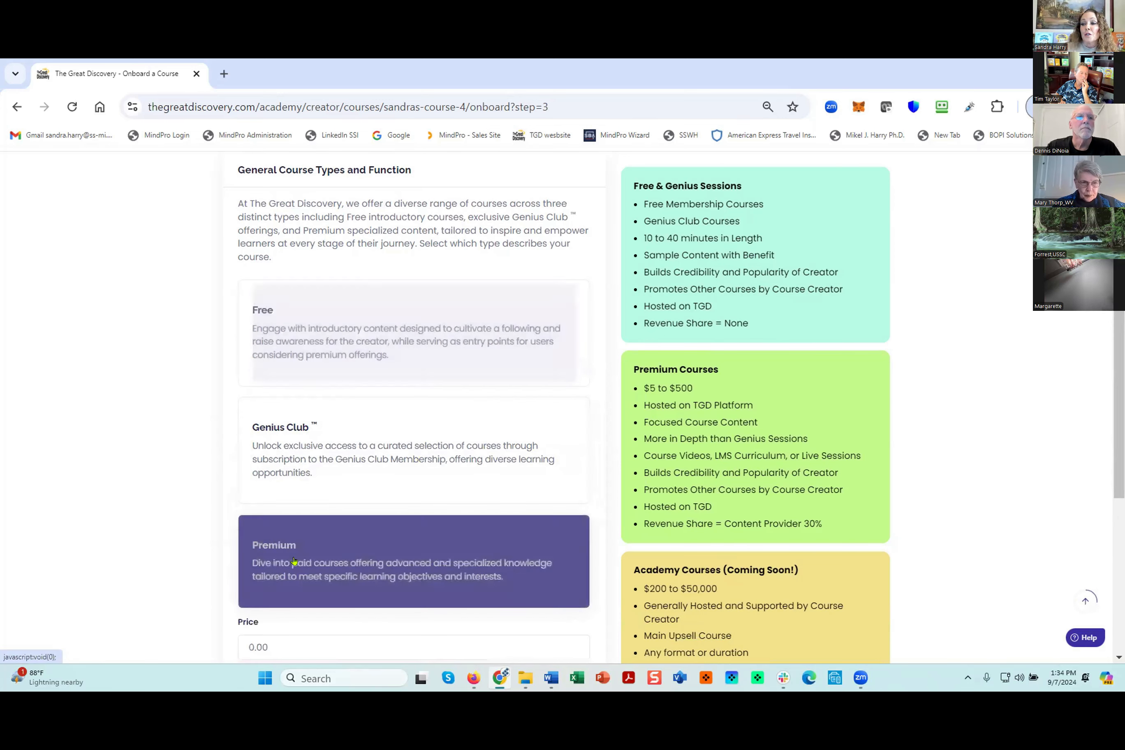
- Set the Premium course price to 50.00 USD and save the course type
scroll(171, 484, down, 3)
double_click(262, 496)
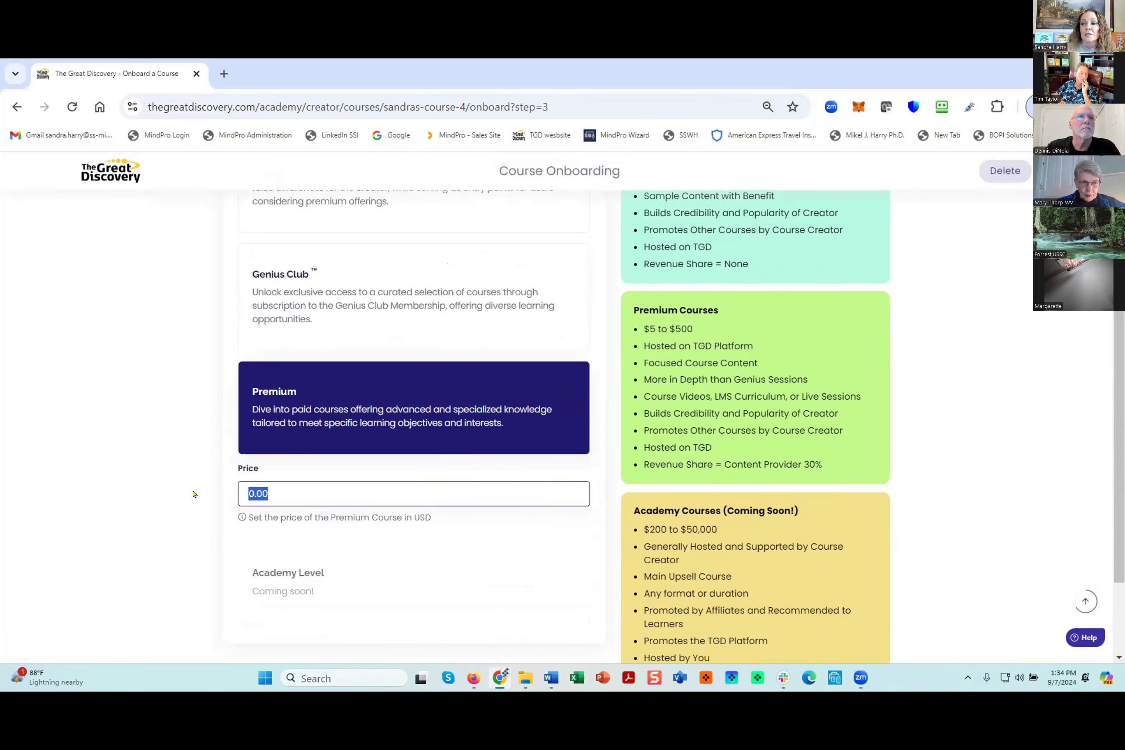
text(50.0)
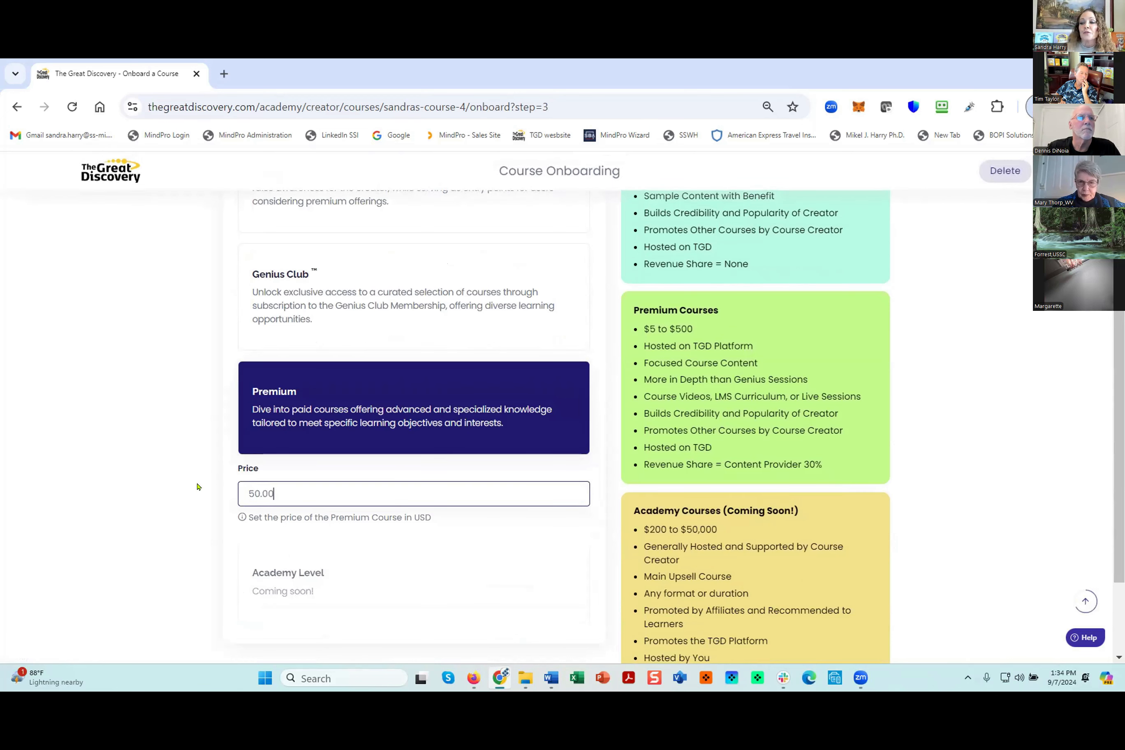
scroll(989, 513, down, 3)
click(482, 554)
- Select the three course categories "Dating, Love, Romance", "Black Studies" and "AI (Artificial Intelligence)"
drag(1118, 420, 1119, 243)
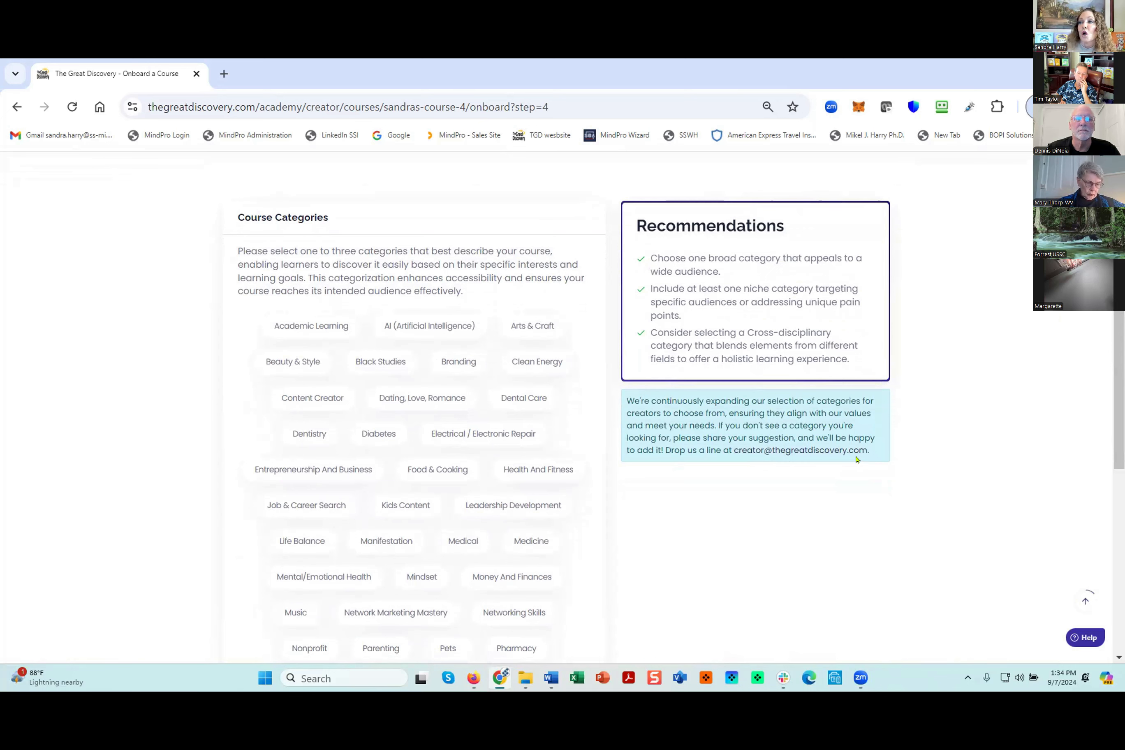
click(389, 437)
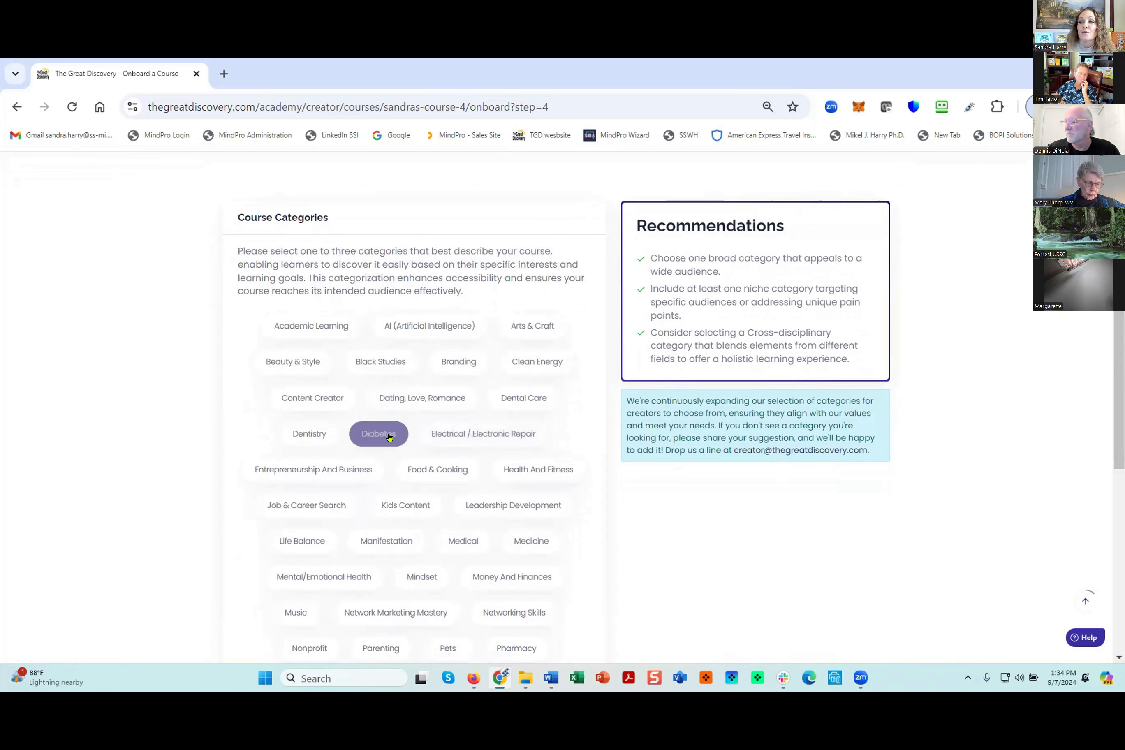
click(391, 396)
click(382, 364)
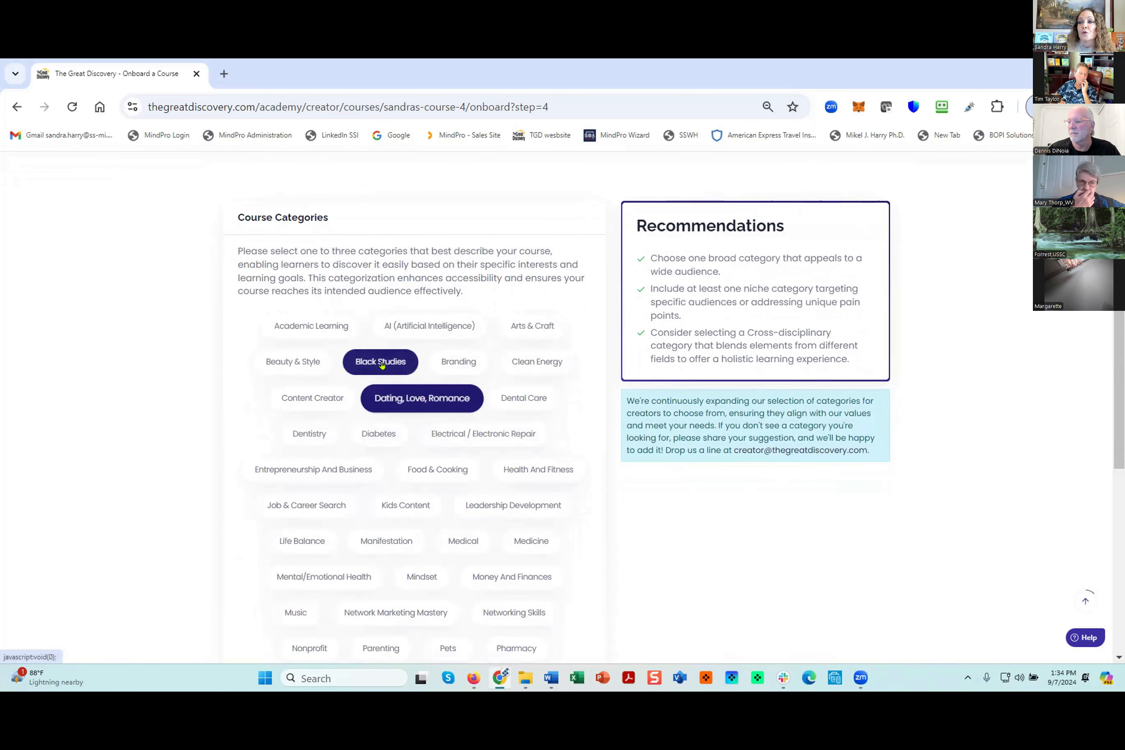
click(429, 326)
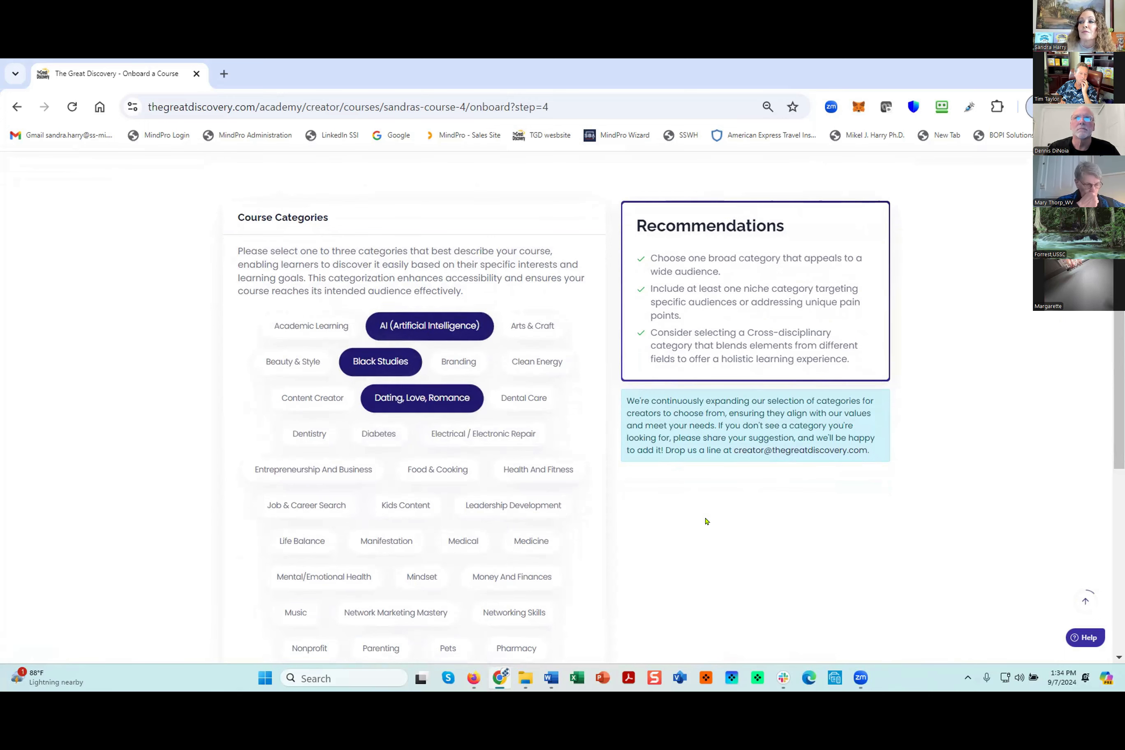
- Save the selected course categories and continue to the course language settings
scroll(705, 521, down, 3)
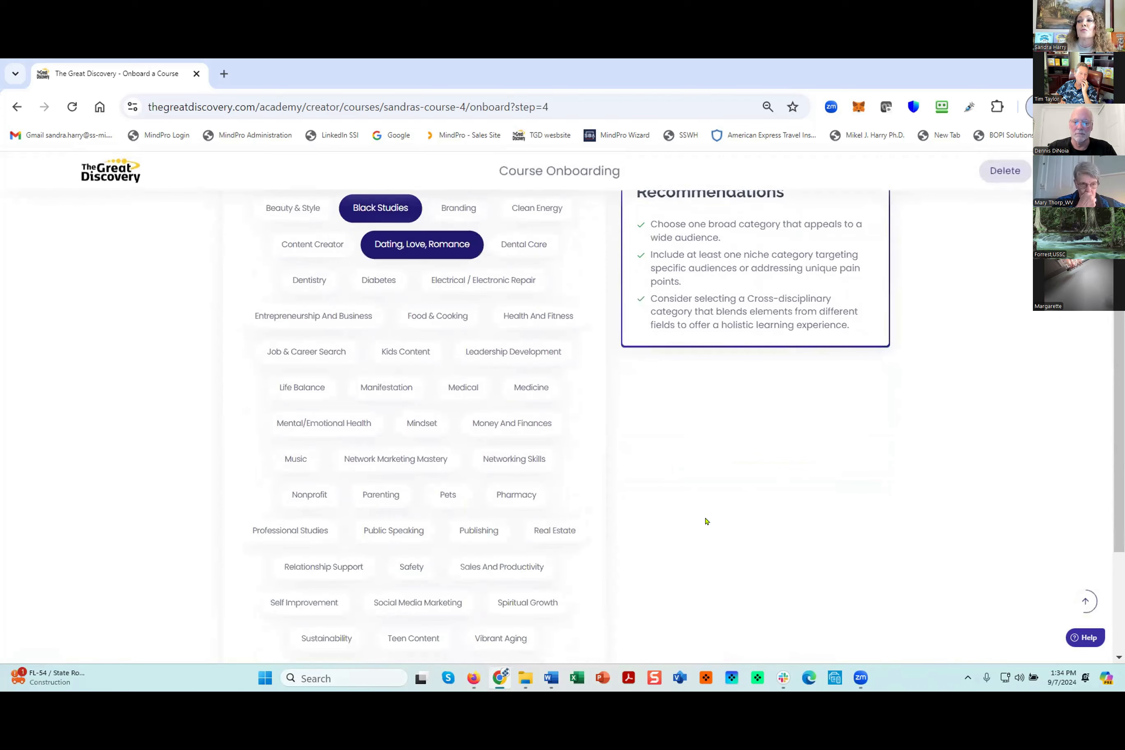
scroll(706, 520, down, 3)
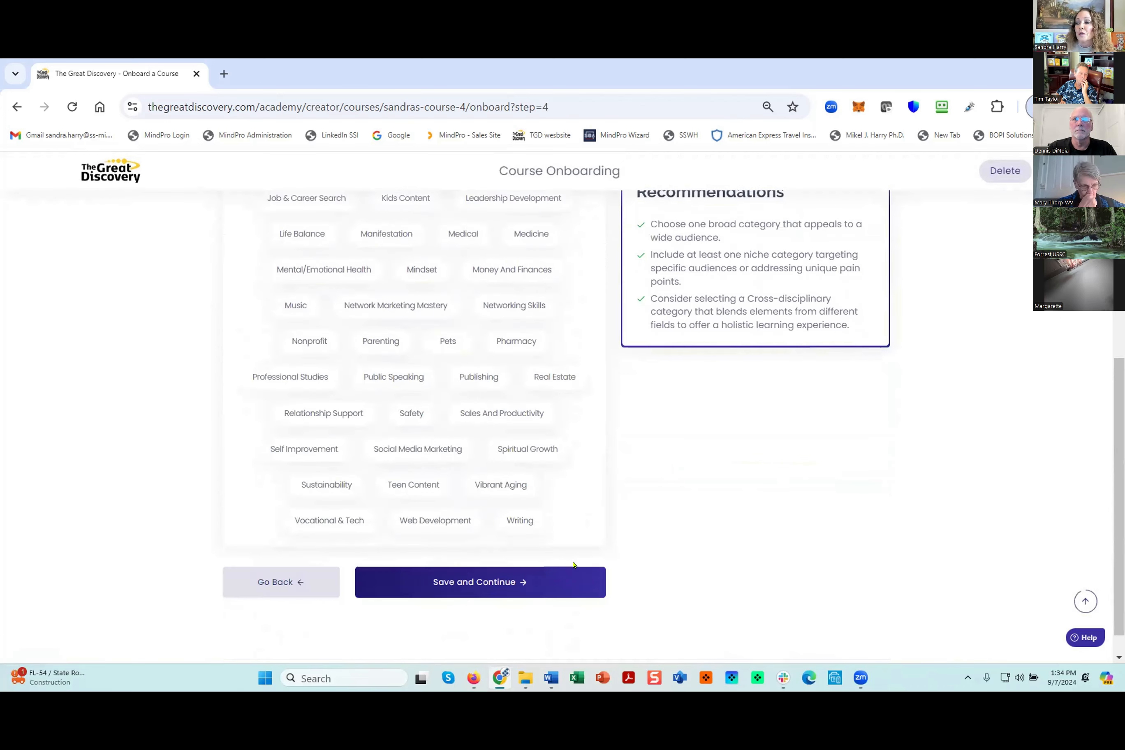
click(485, 586)
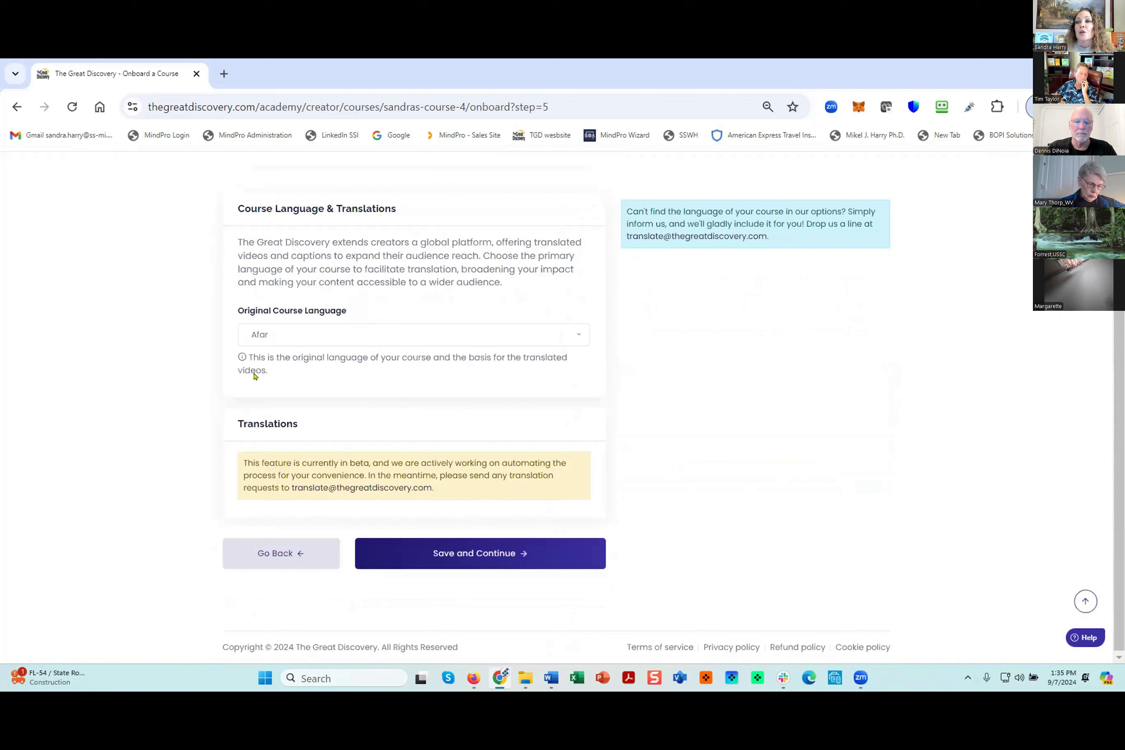
- Set the original course language to English (United States) and save the language settings
click(281, 341)
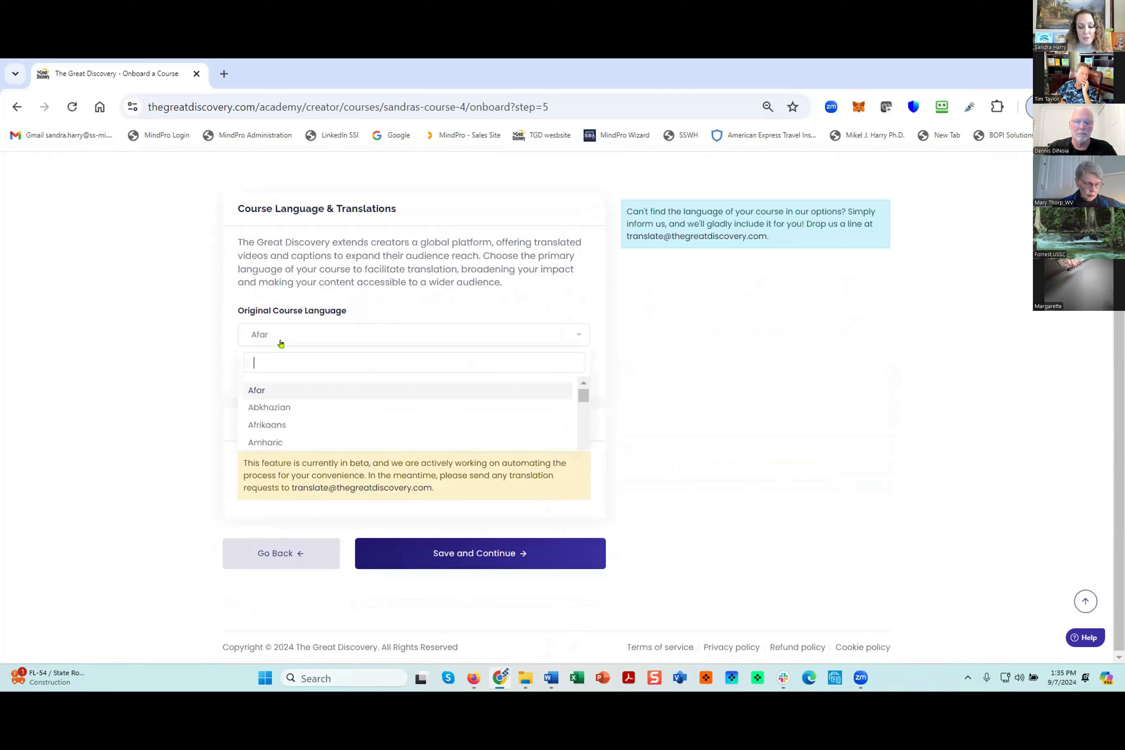
text(unit)
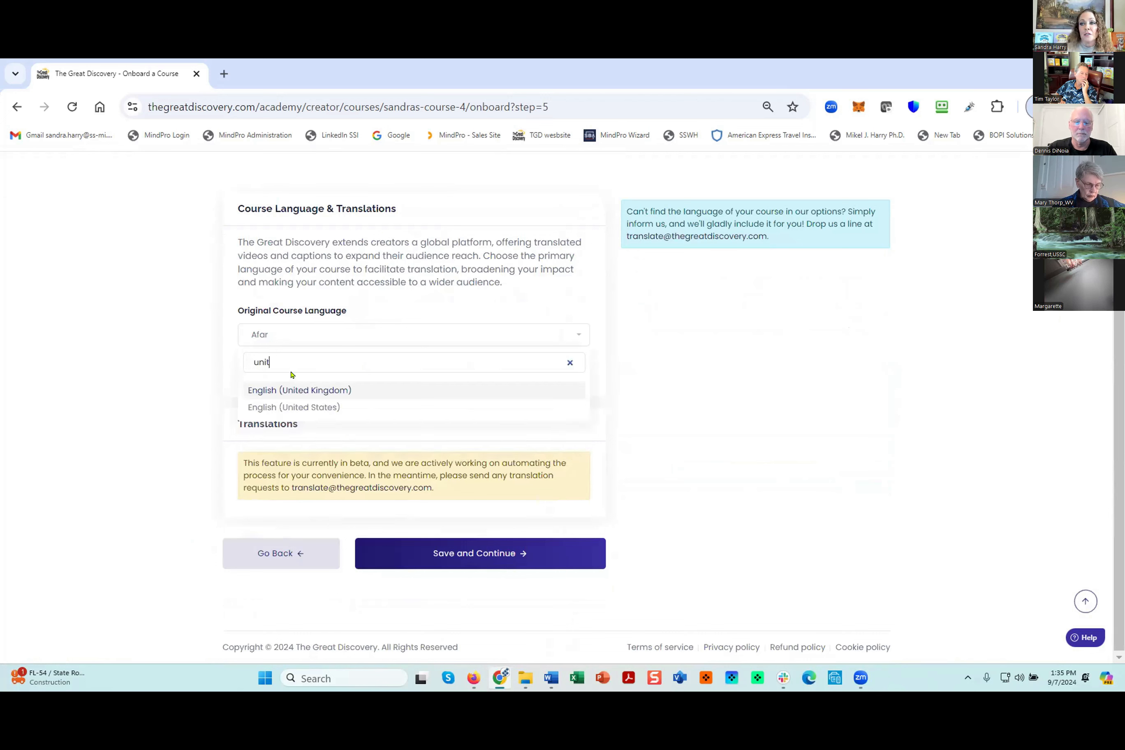
click(294, 409)
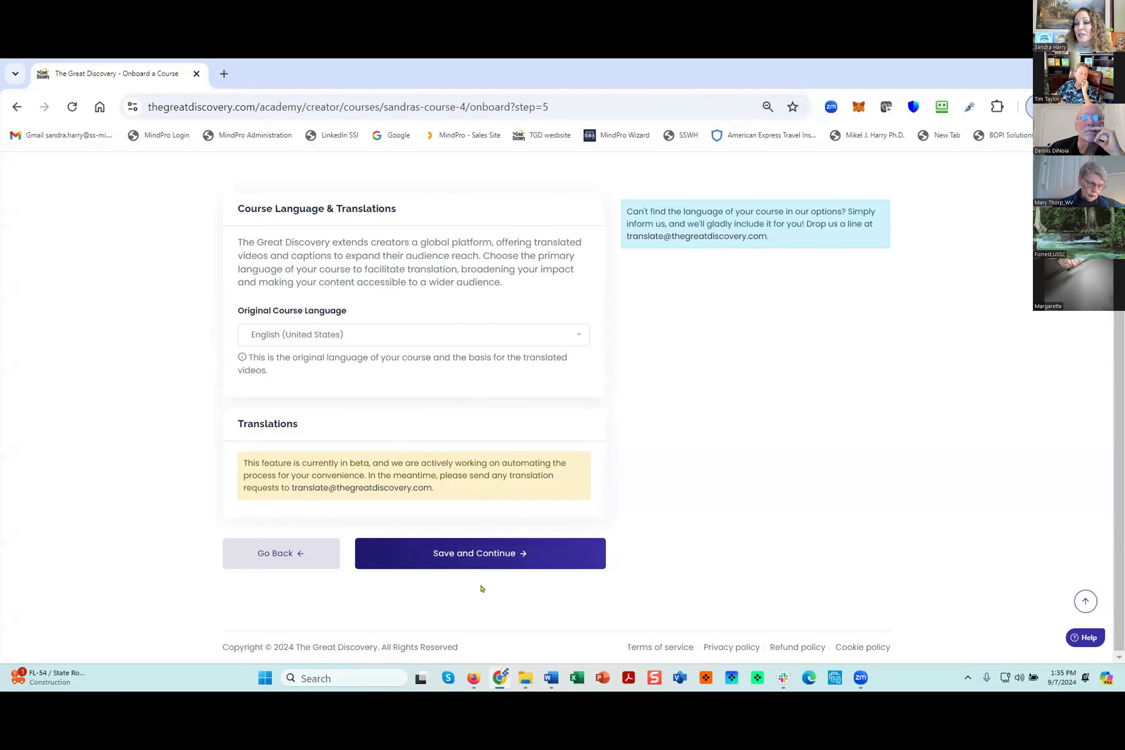
click(490, 553)
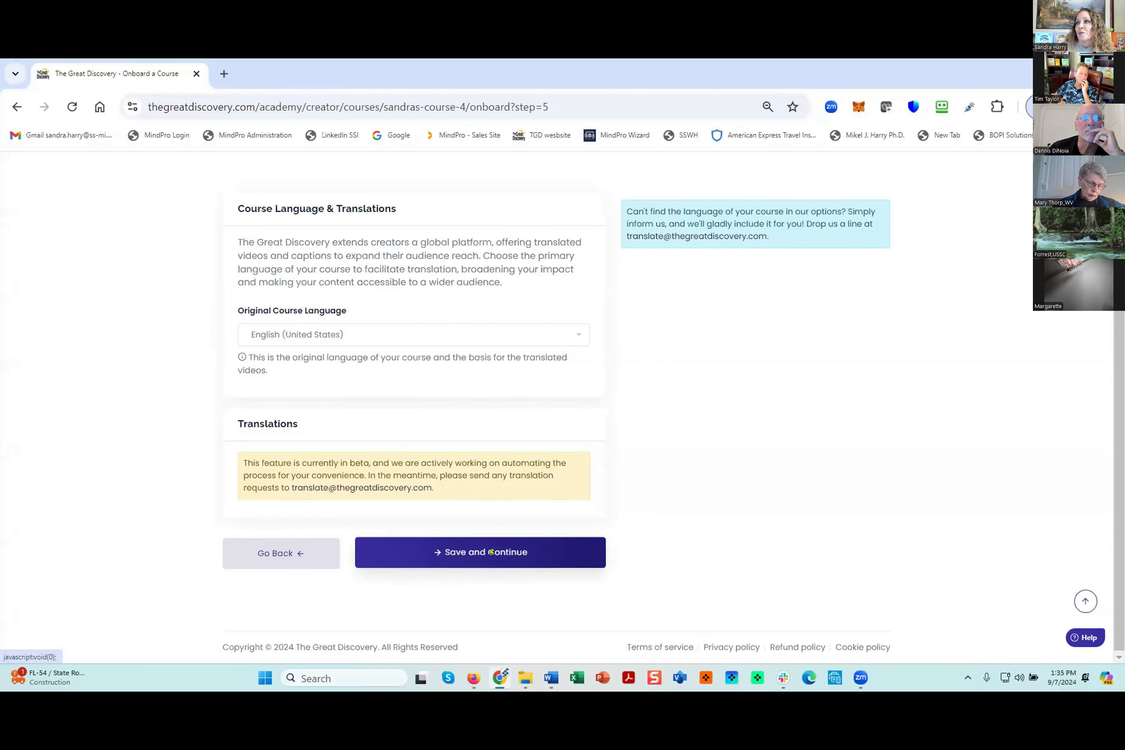
- Enter "What You'll Learn" as the text of the course's What You'll Learn description
click(374, 291)
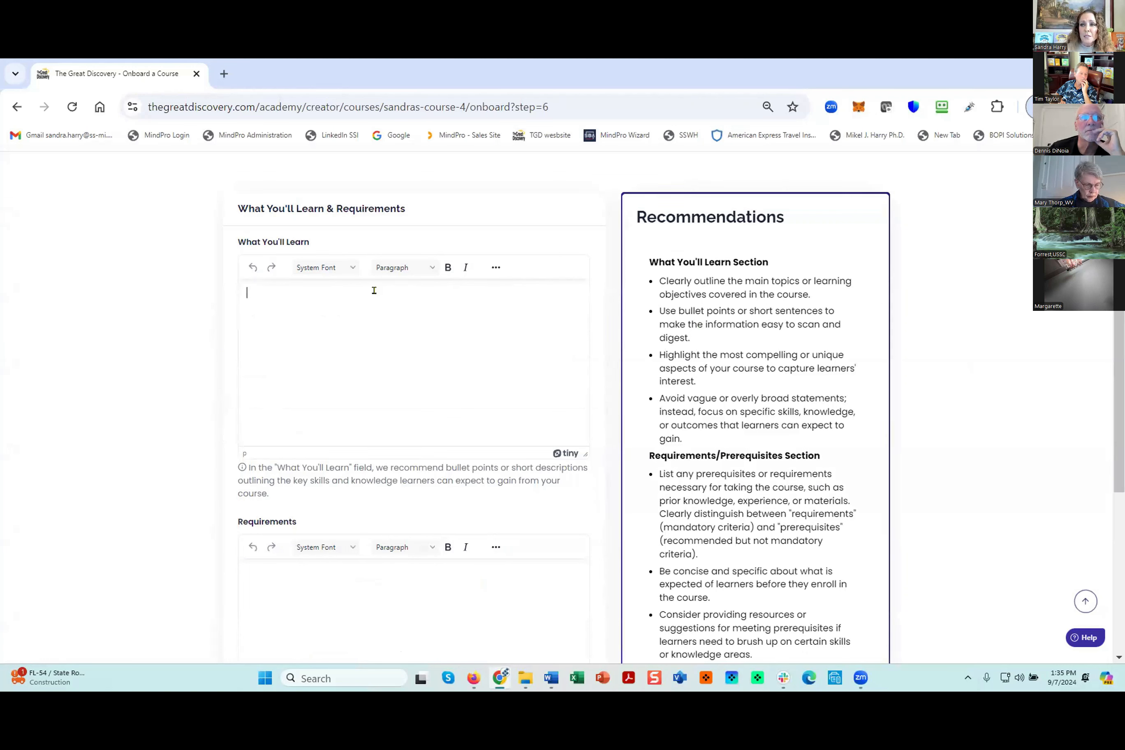
text(What You)
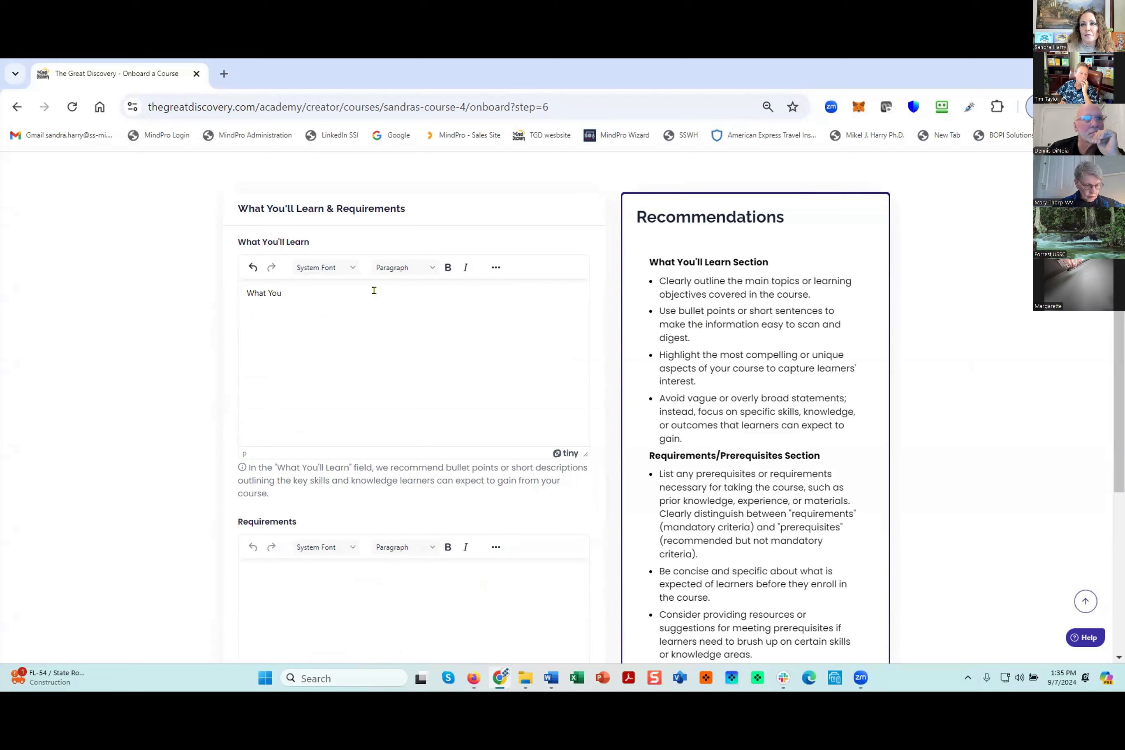
text('ll Learn)
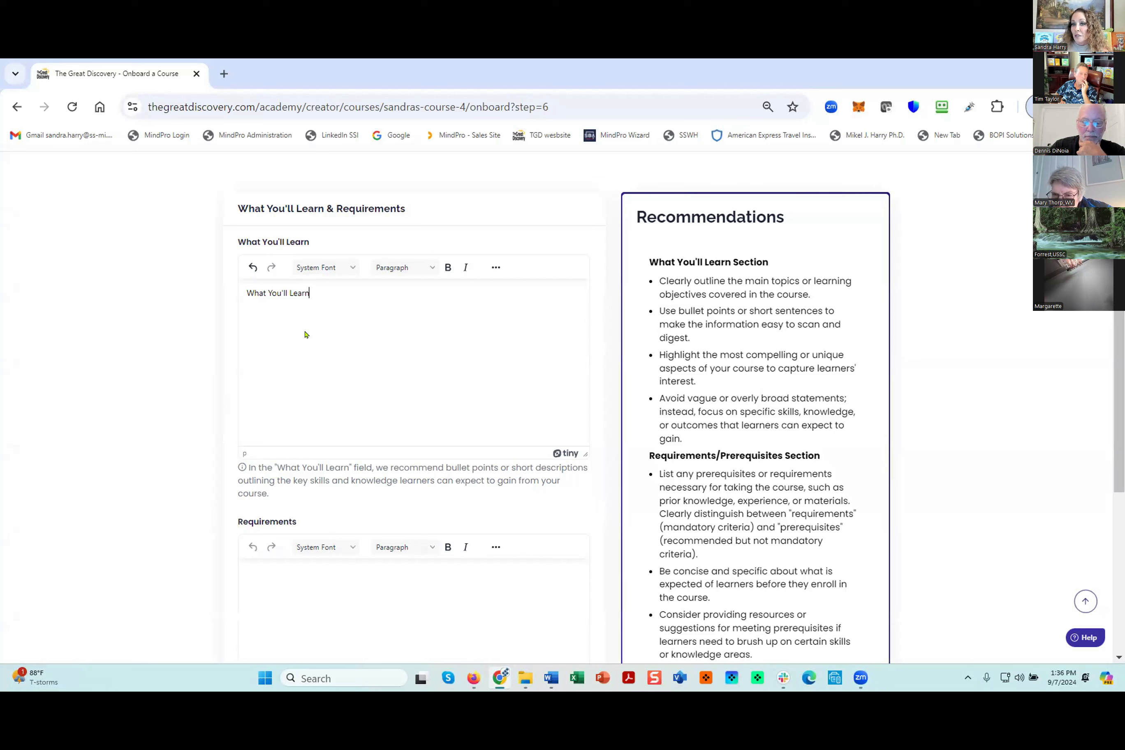
- Enter "Willness to Learn" as the course requirements and save the learning outcomes and requirements
scroll(306, 333, down, 3)
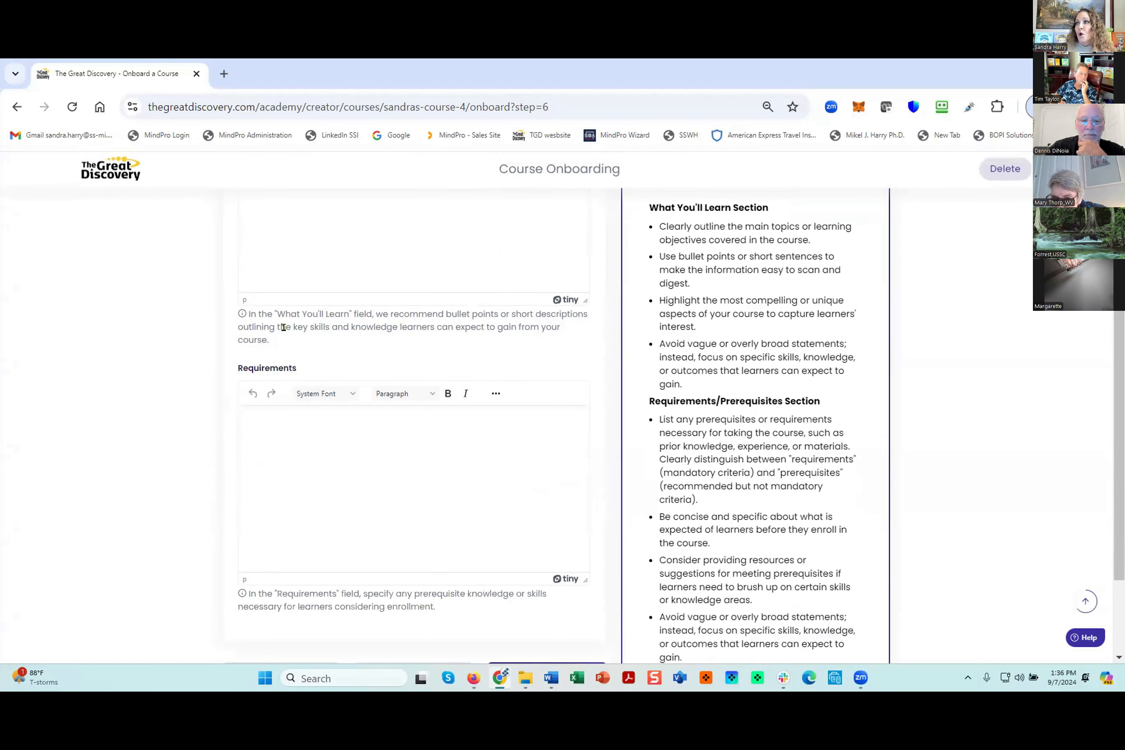
click(297, 416)
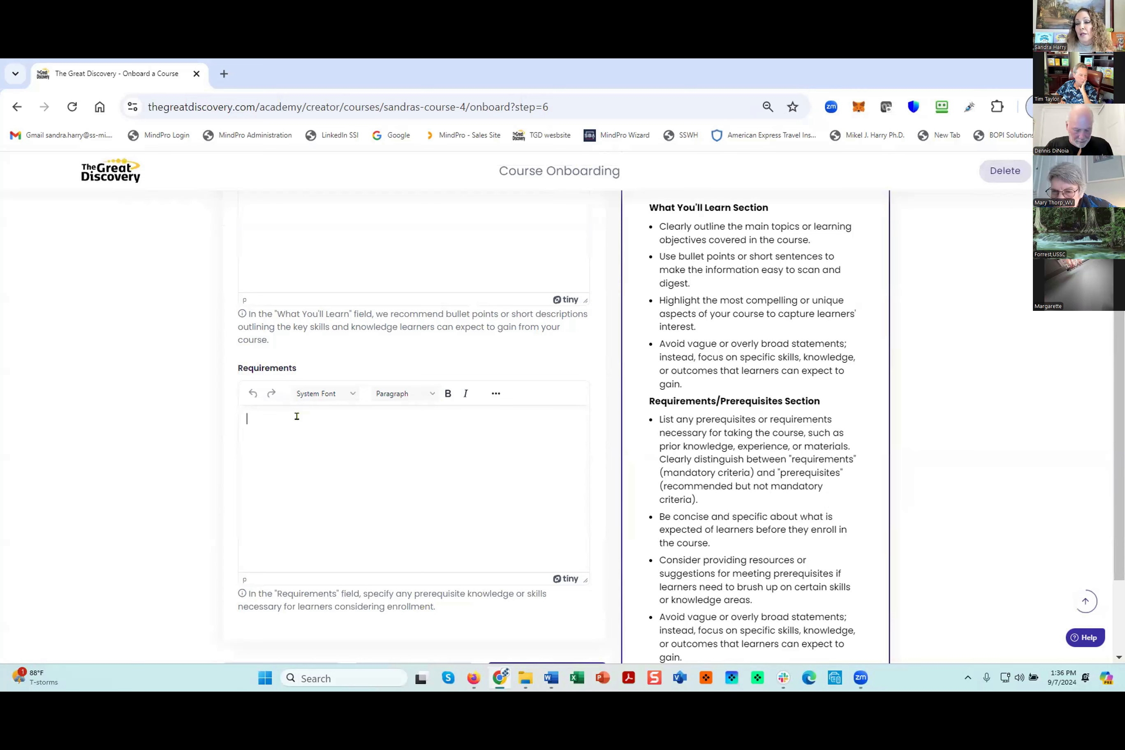
text(Willness to l)
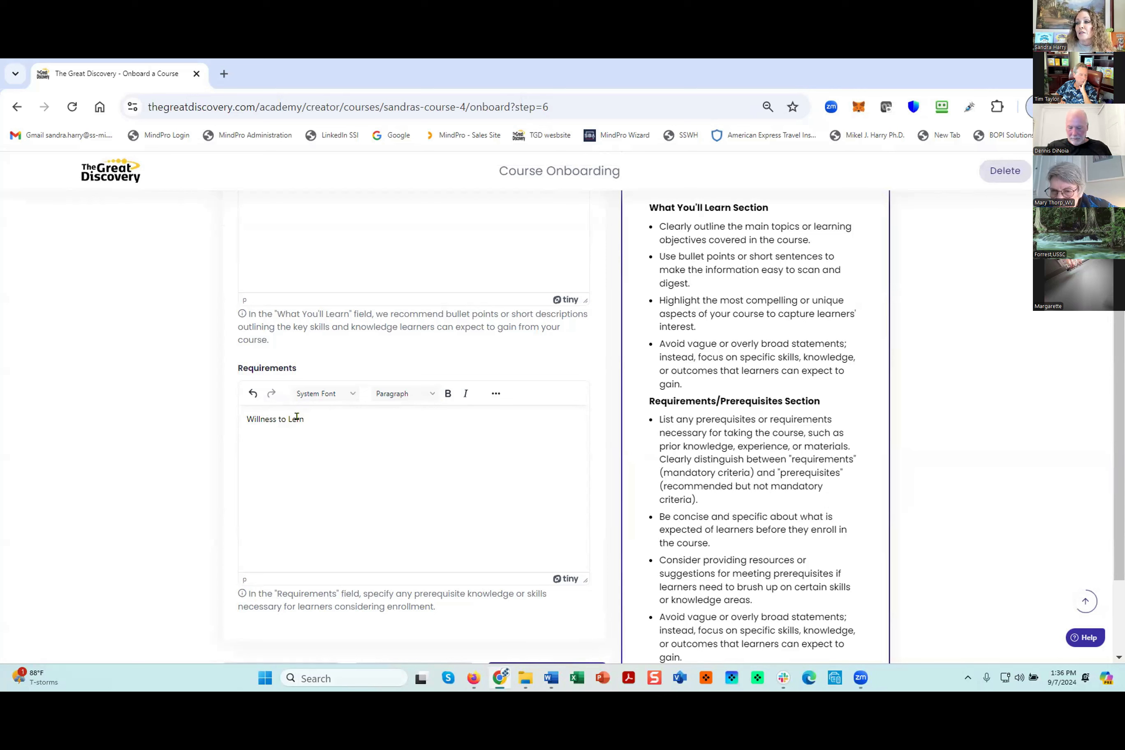
text(earn)
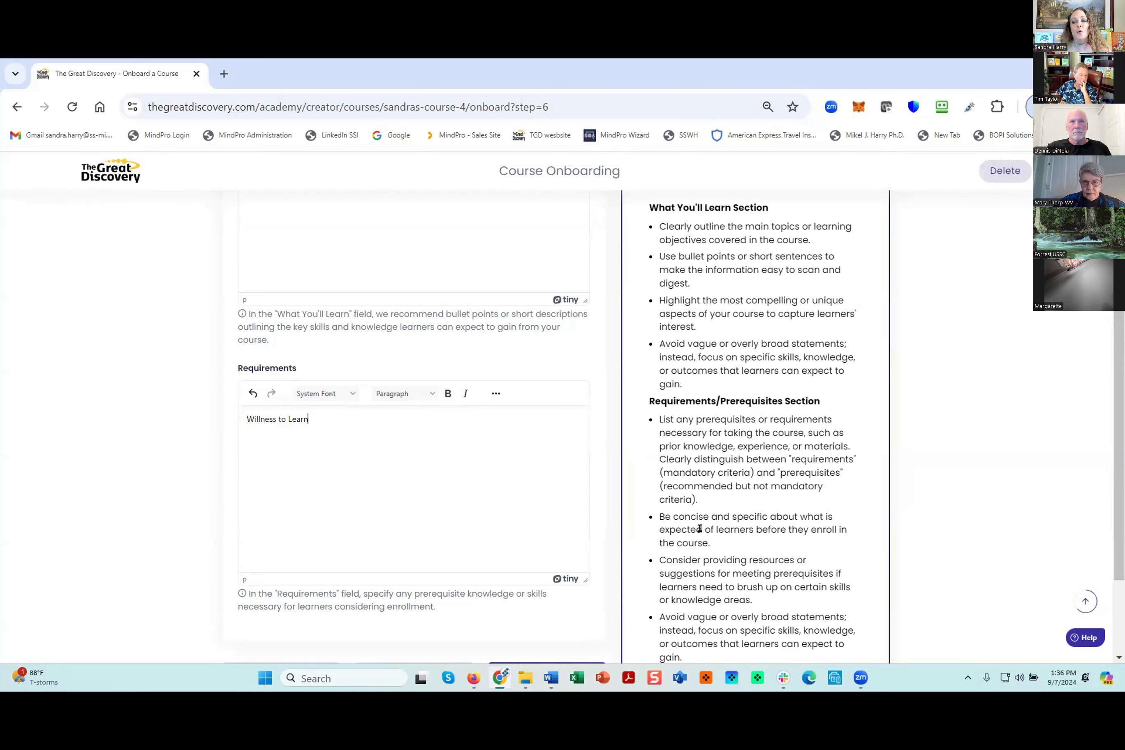
scroll(642, 508, down, 3)
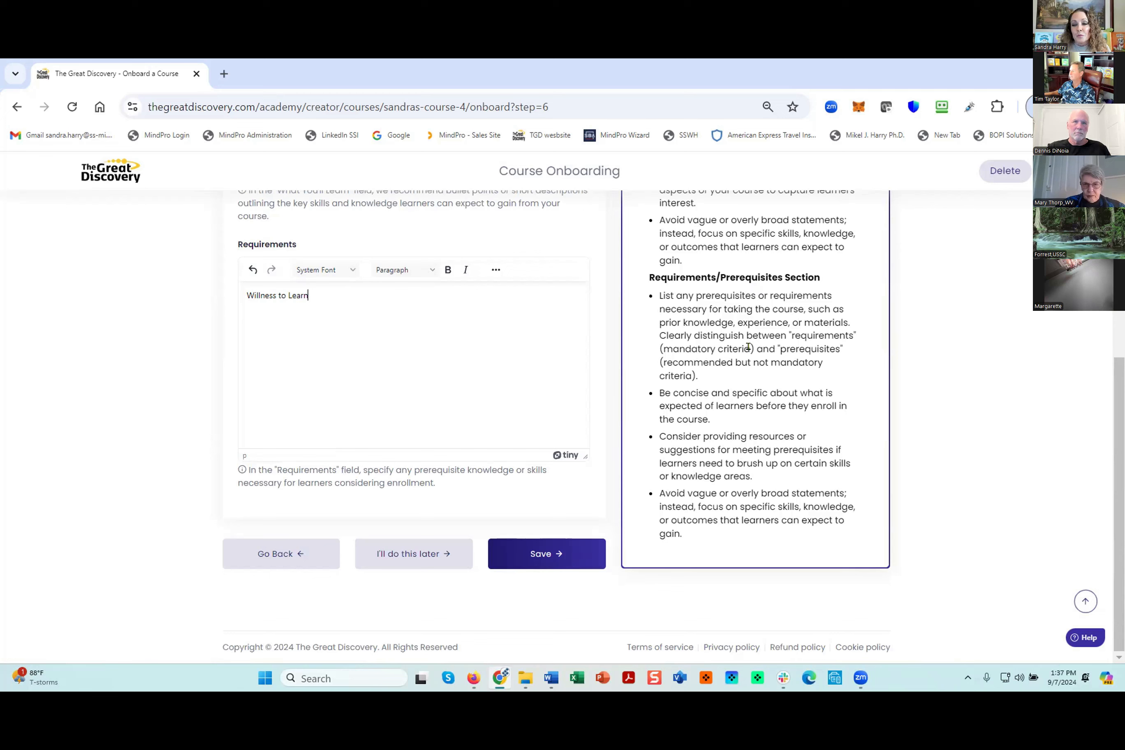
click(546, 552)
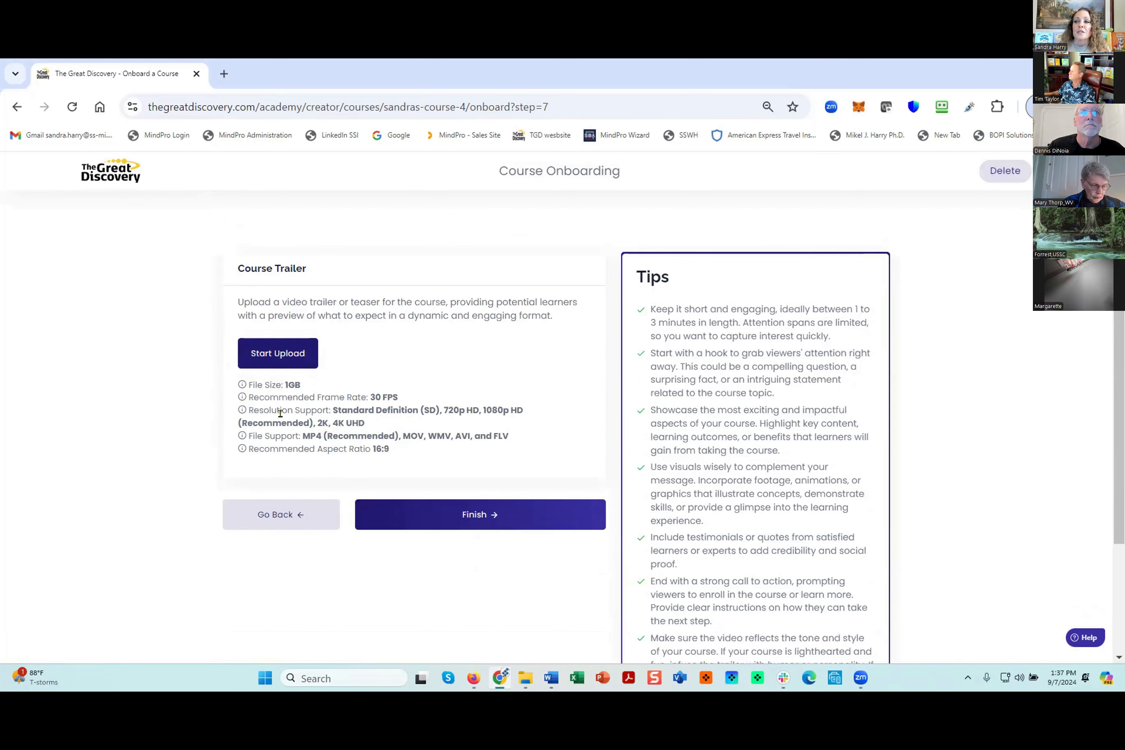
- Upload the video "5 Steps Trailer.mp4" as the course trailer and finish the course onboarding
click(276, 351)
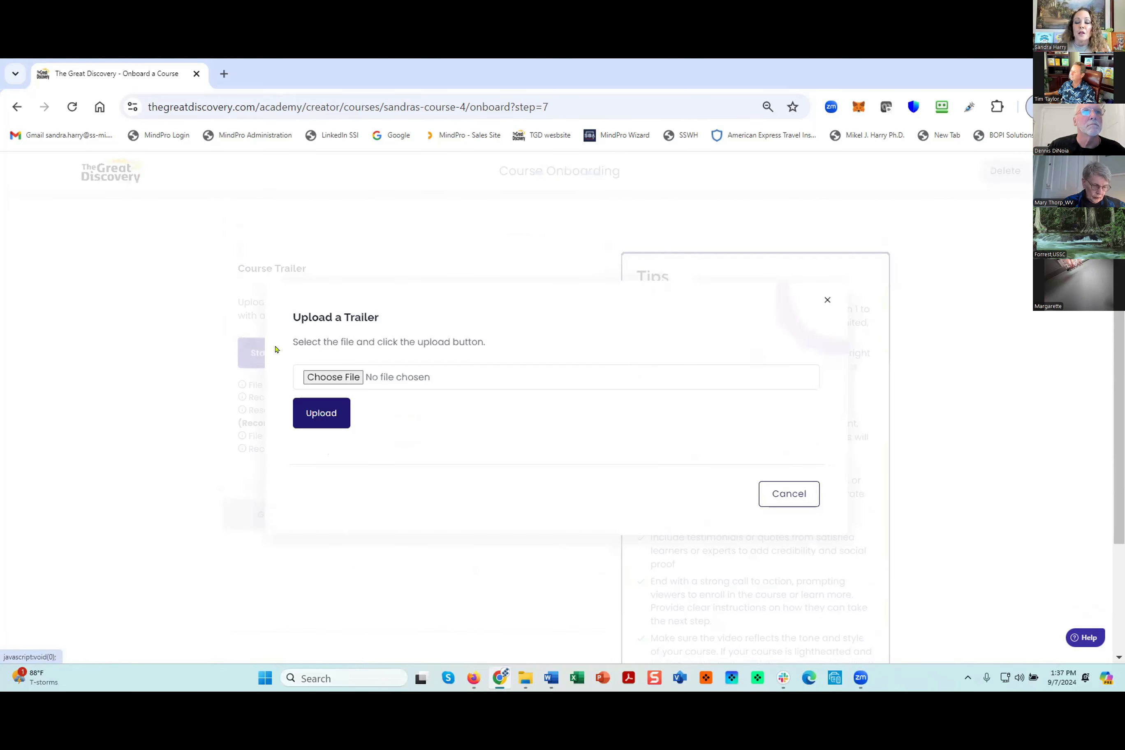
click(338, 376)
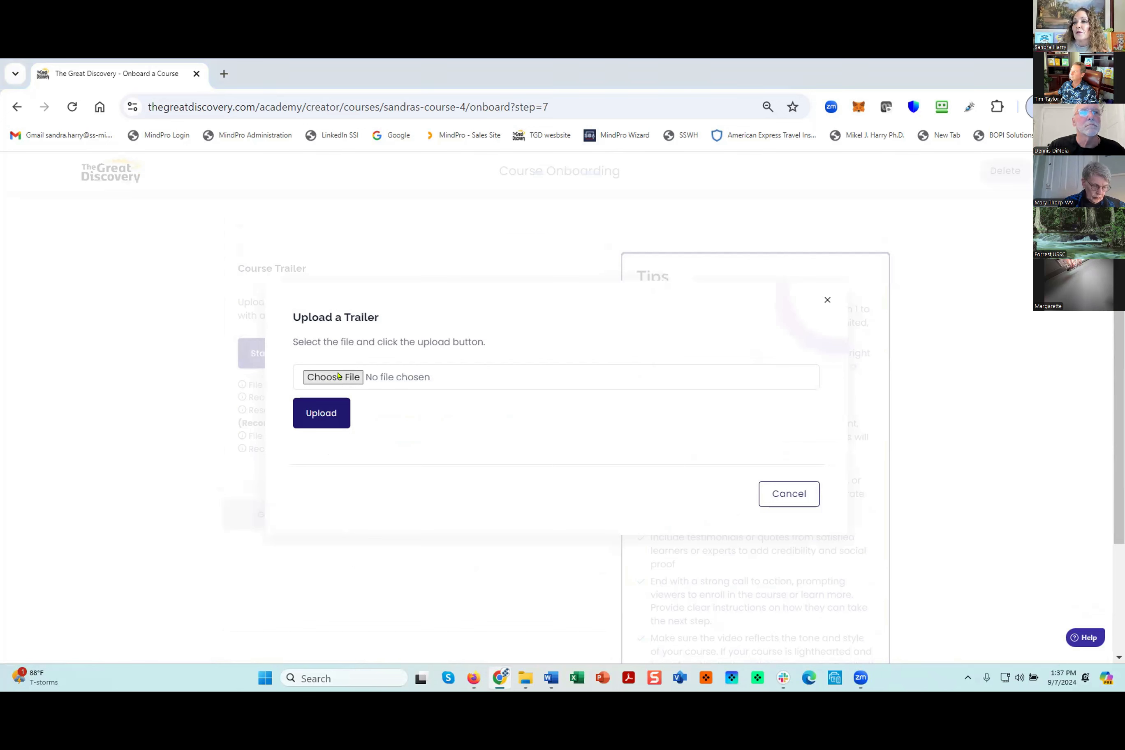
click(248, 171)
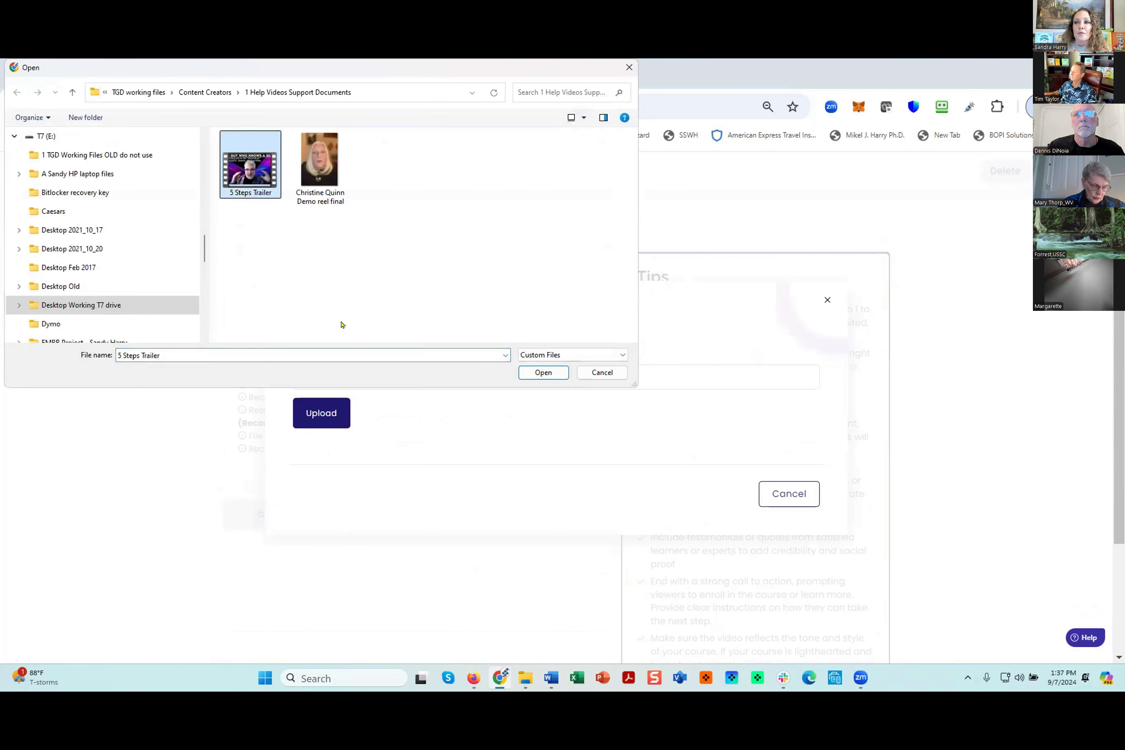
click(547, 373)
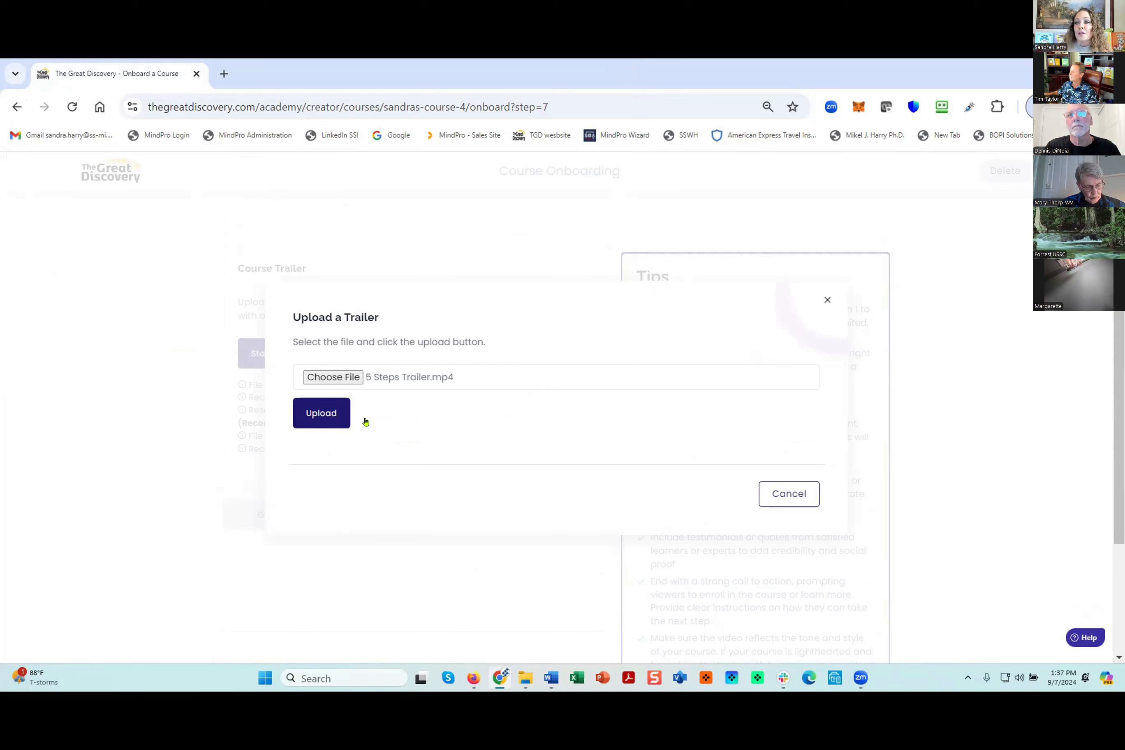
click(307, 413)
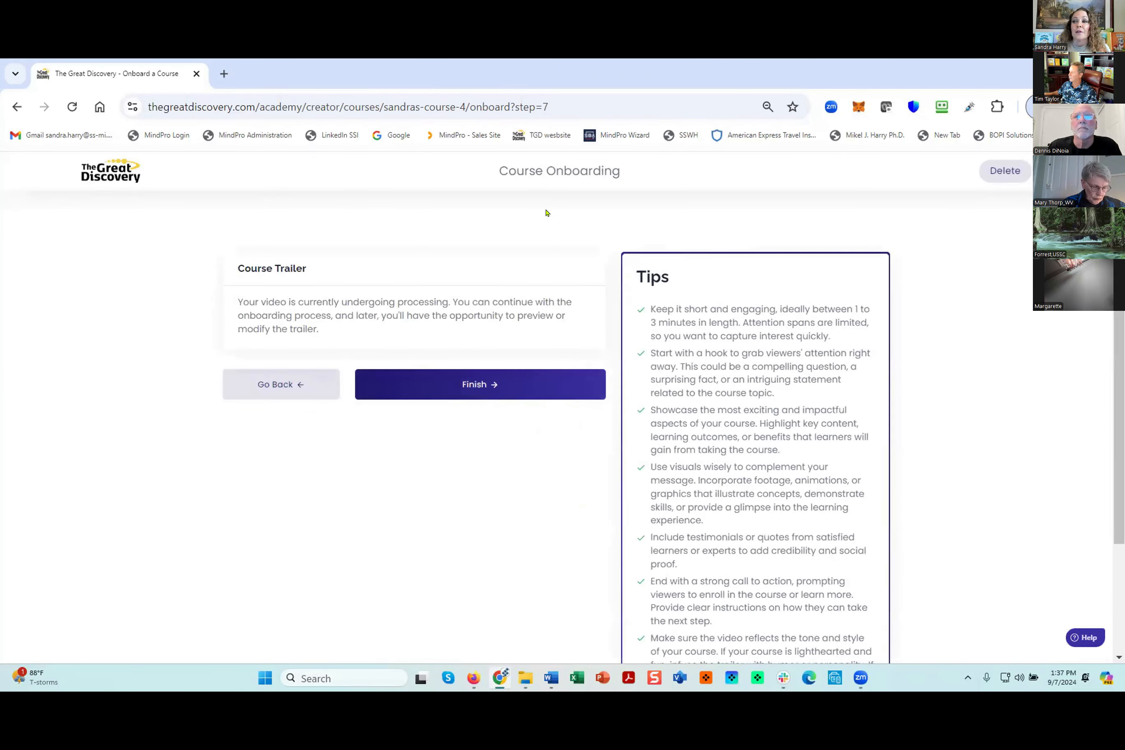
click(472, 384)
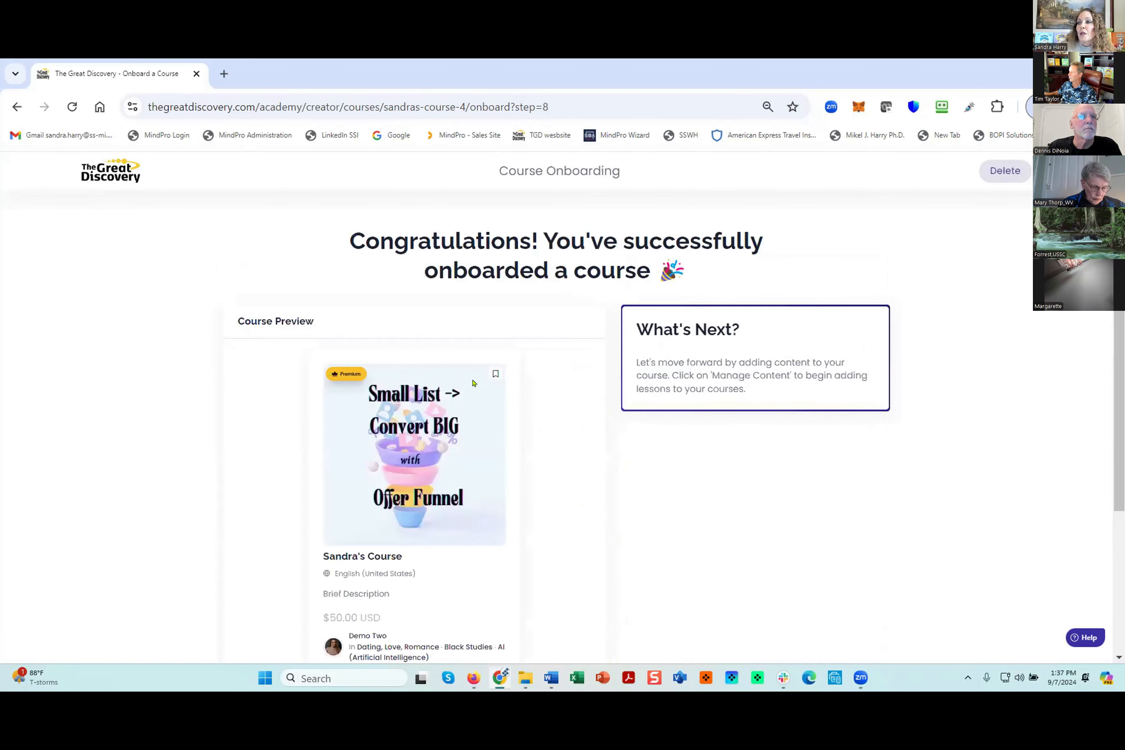
- Review the onboarded course's summary card and its public preview page, including overview and requirements, then close the preview
scroll(562, 406, down, 1)
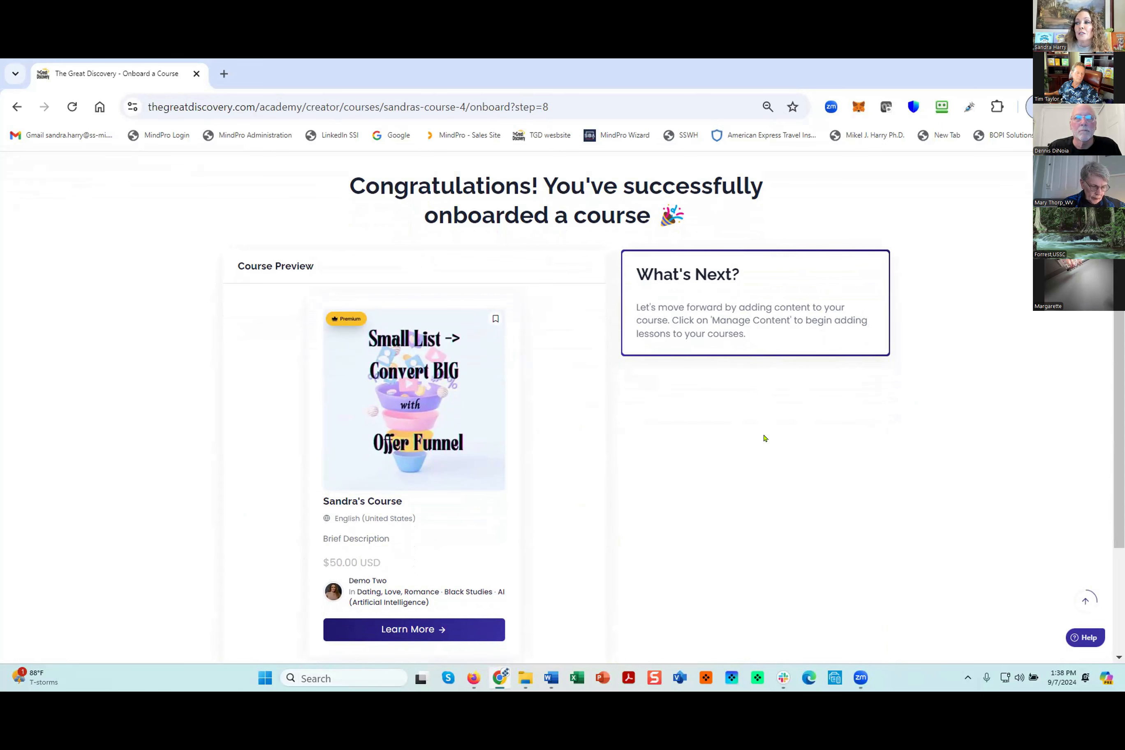
scroll(764, 438, down, 3)
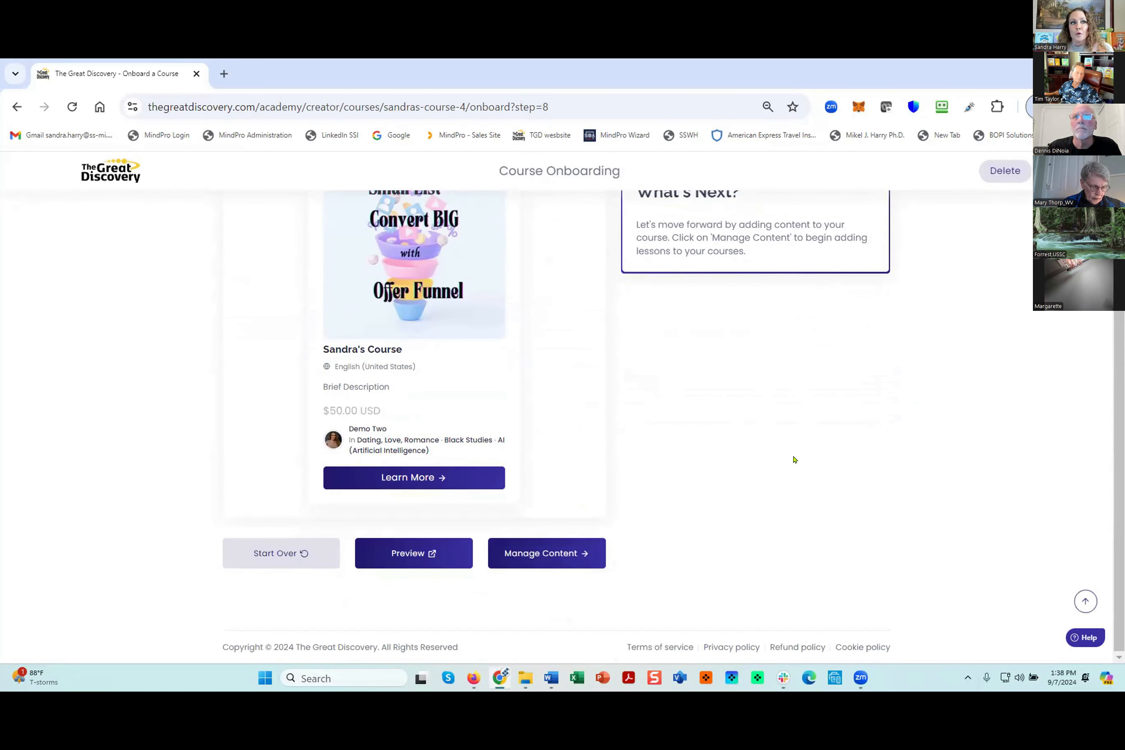
click(408, 553)
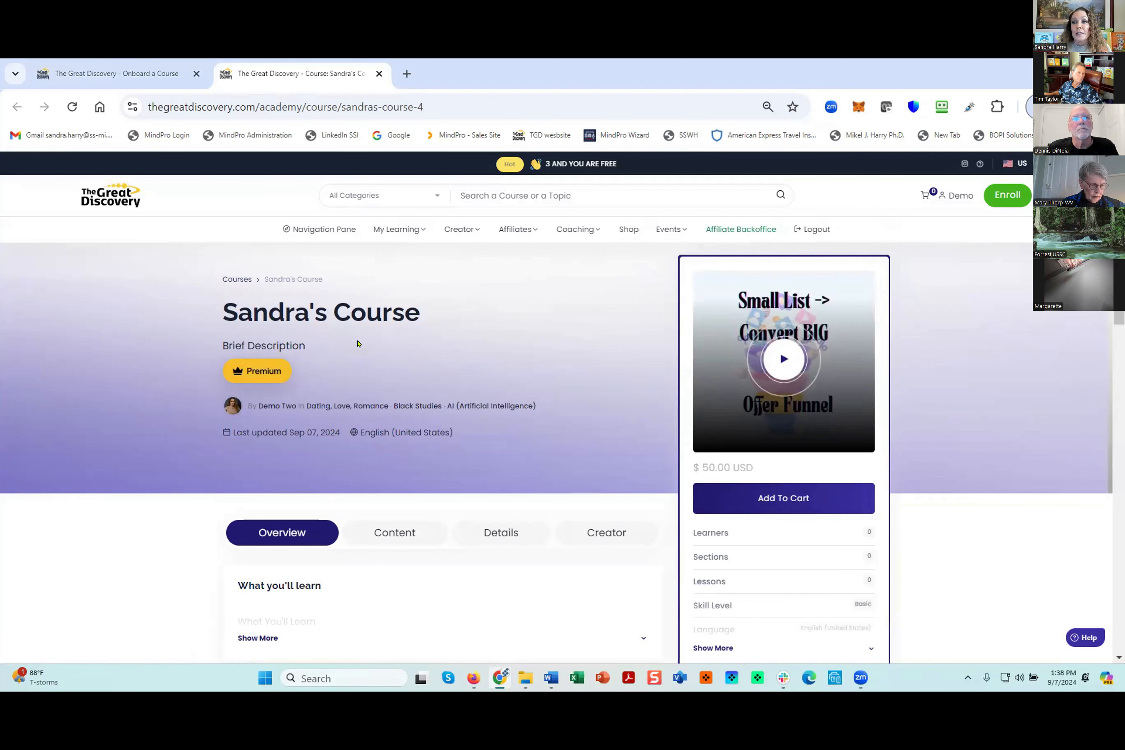
scroll(444, 383, down, 8)
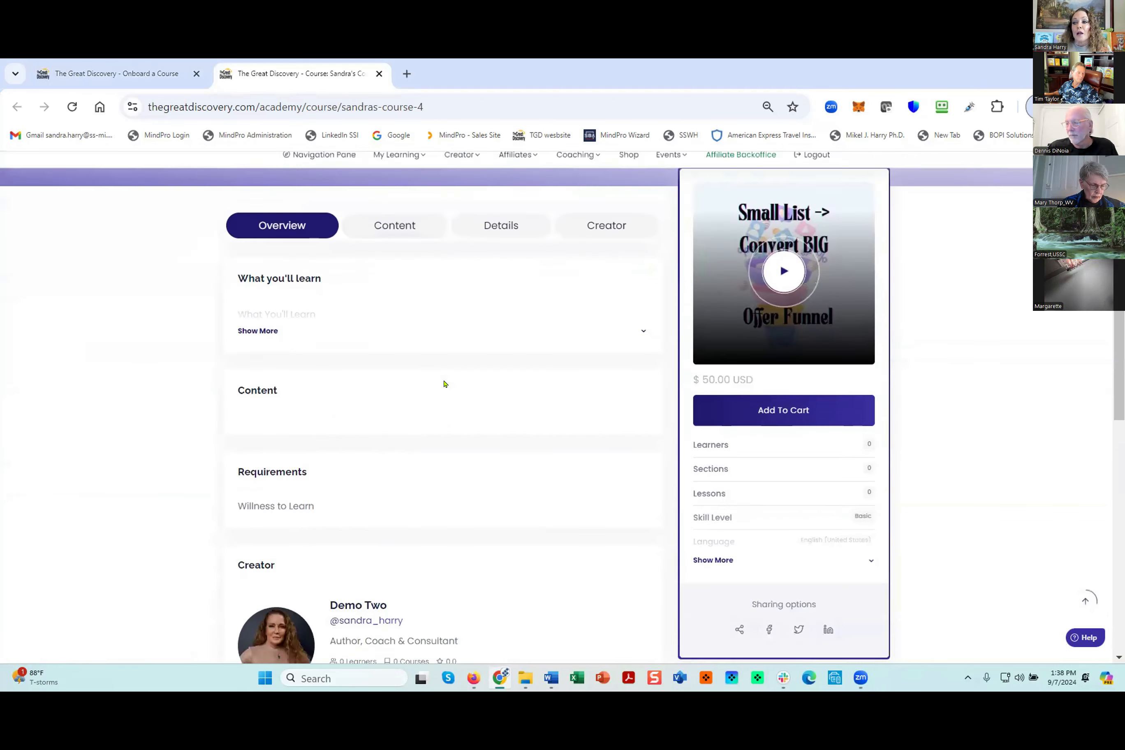
scroll(444, 384, up, 3)
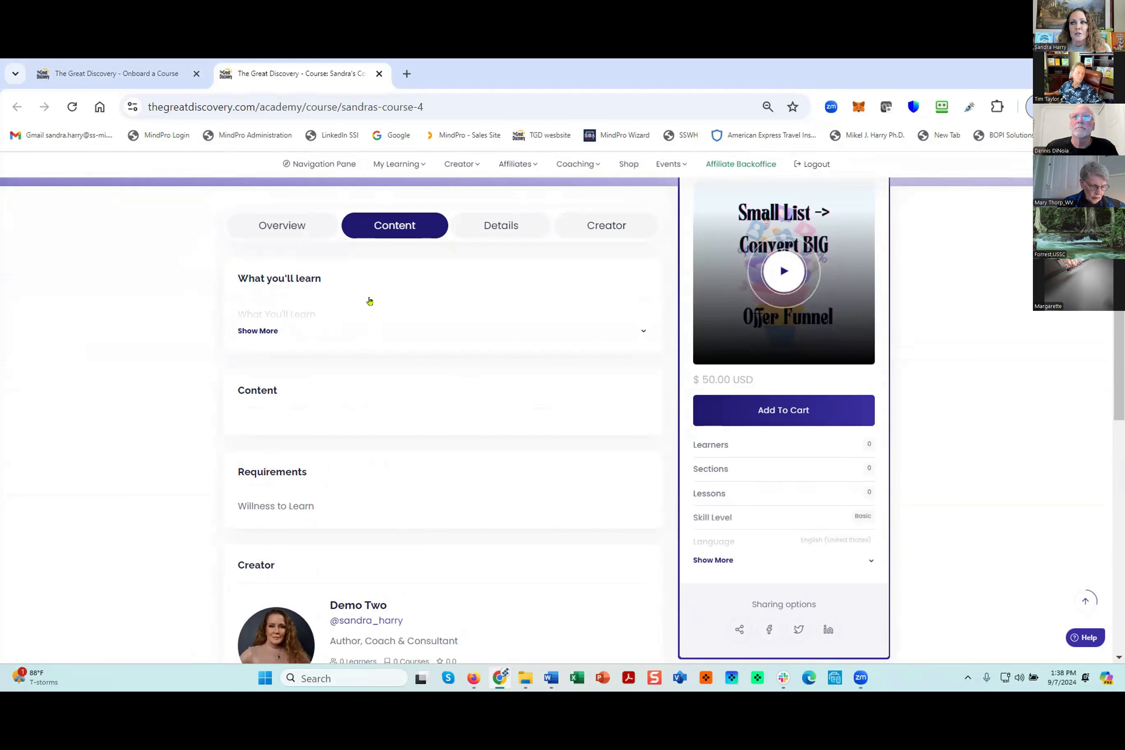
scroll(371, 301, up, 1)
scroll(369, 300, up, 5)
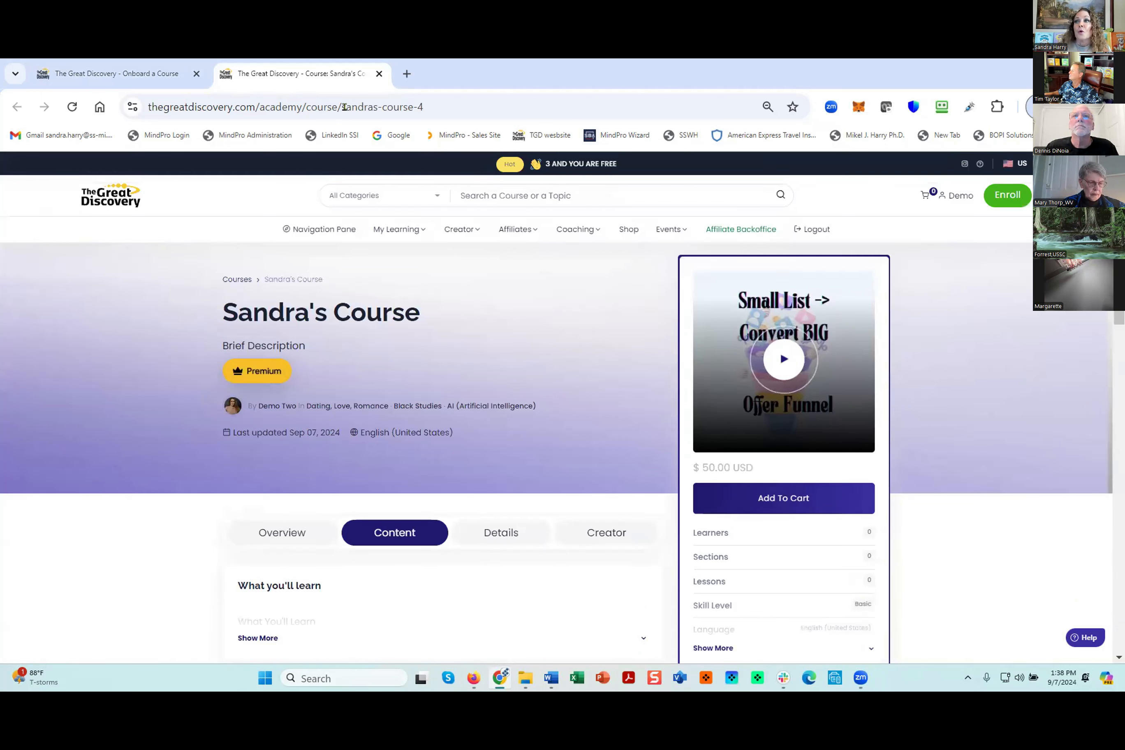
click(379, 73)
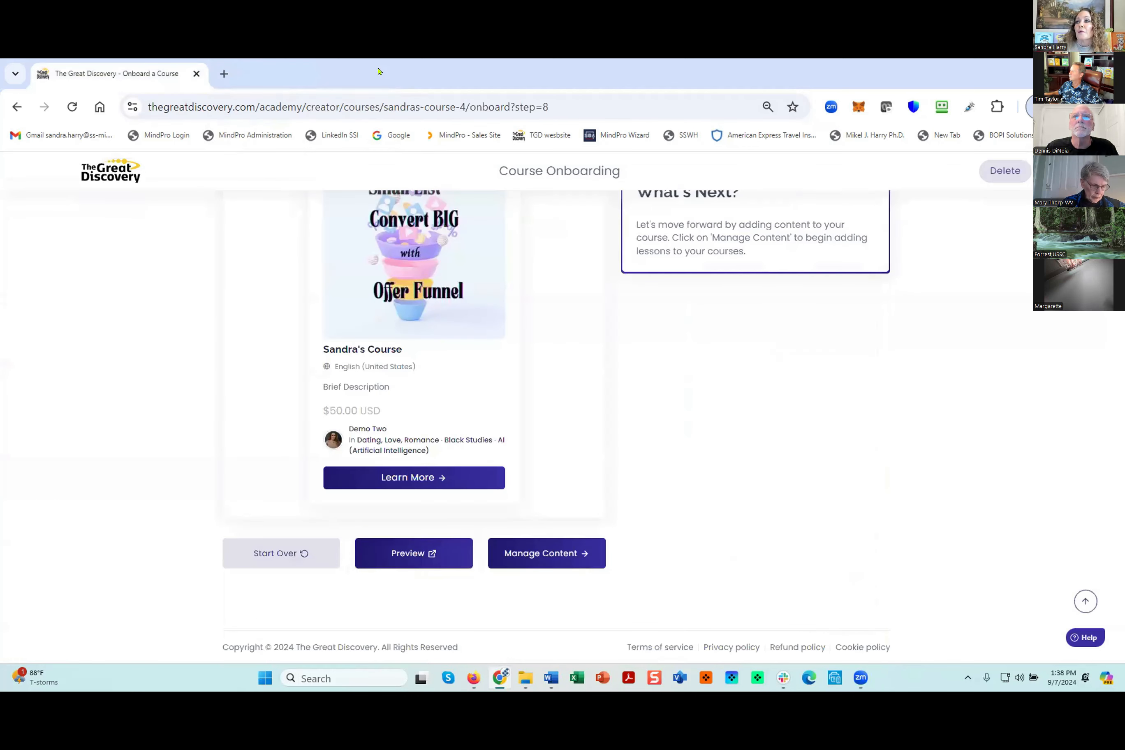
- Open the course's content management and start a new section titled "Section 1"
click(543, 553)
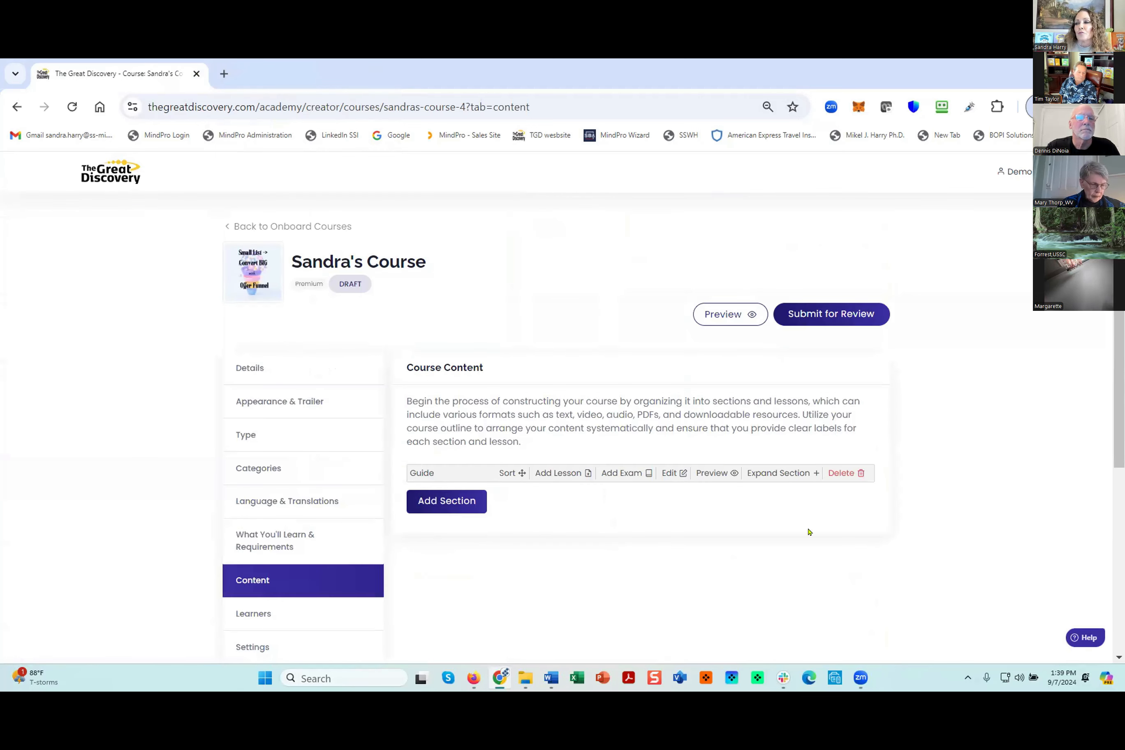
scroll(562, 406, down, 1)
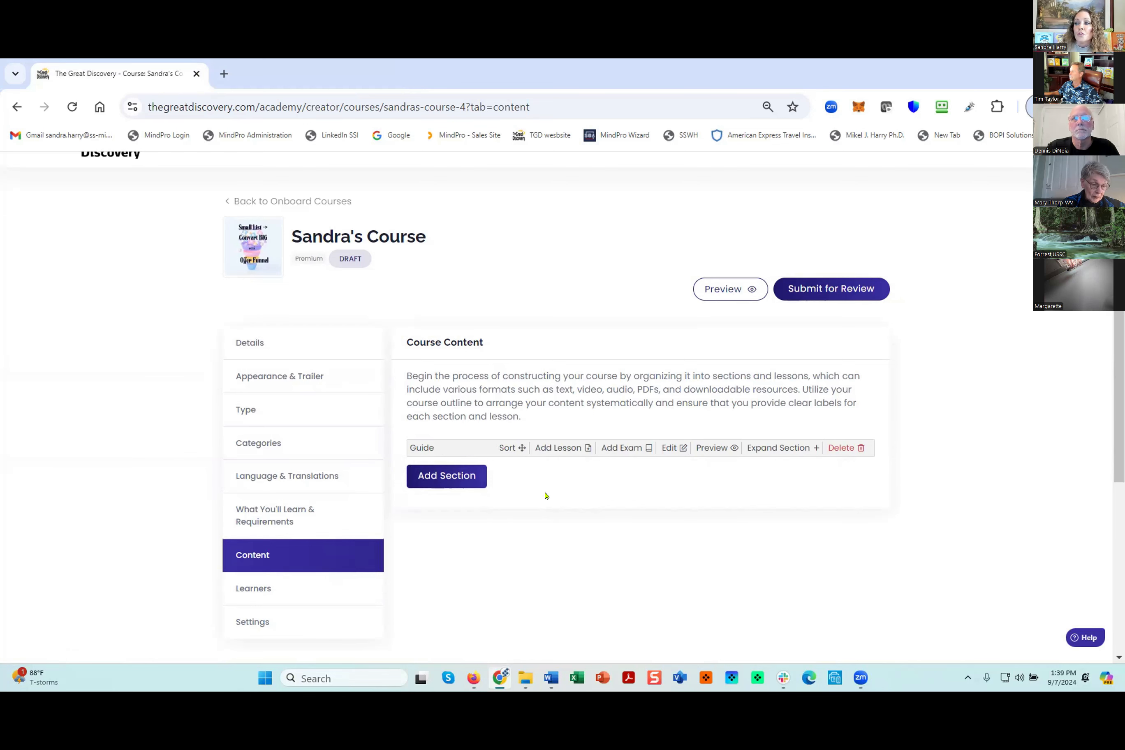
click(422, 482)
click(308, 311)
text(Section 1)
- Give the new section the description "Section 1 Description", reusing its title text, and save the section
drag(347, 311, 276, 317)
key(ctrl+c)
click(310, 370)
key(ctrl+v)
text(Descrption)
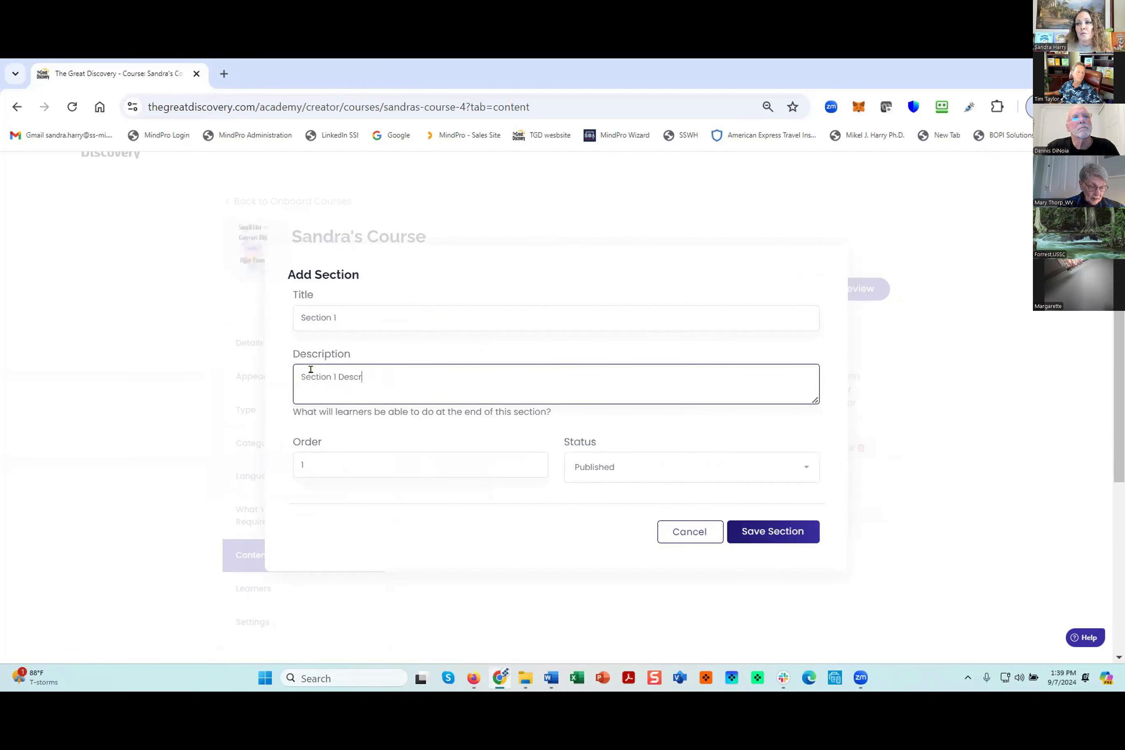
key(BackSpace)
key(BackSpace)
key(BackSpace)
key(BackSpace)
key(BackSpace)
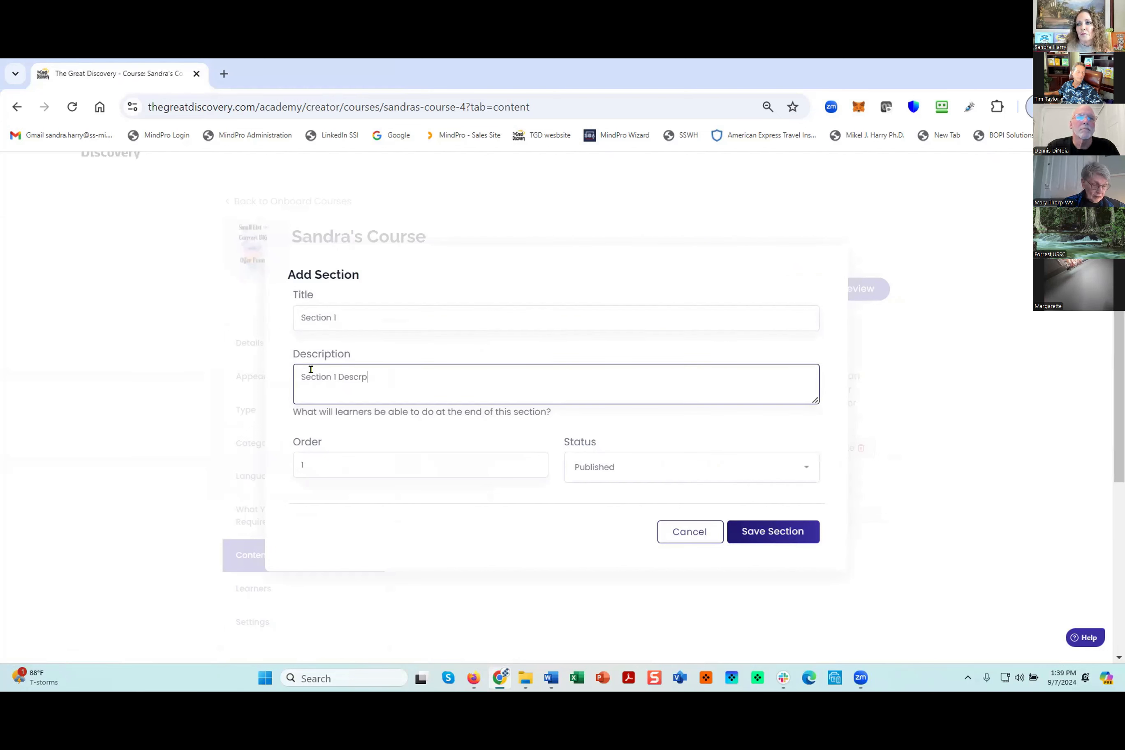
text(iption)
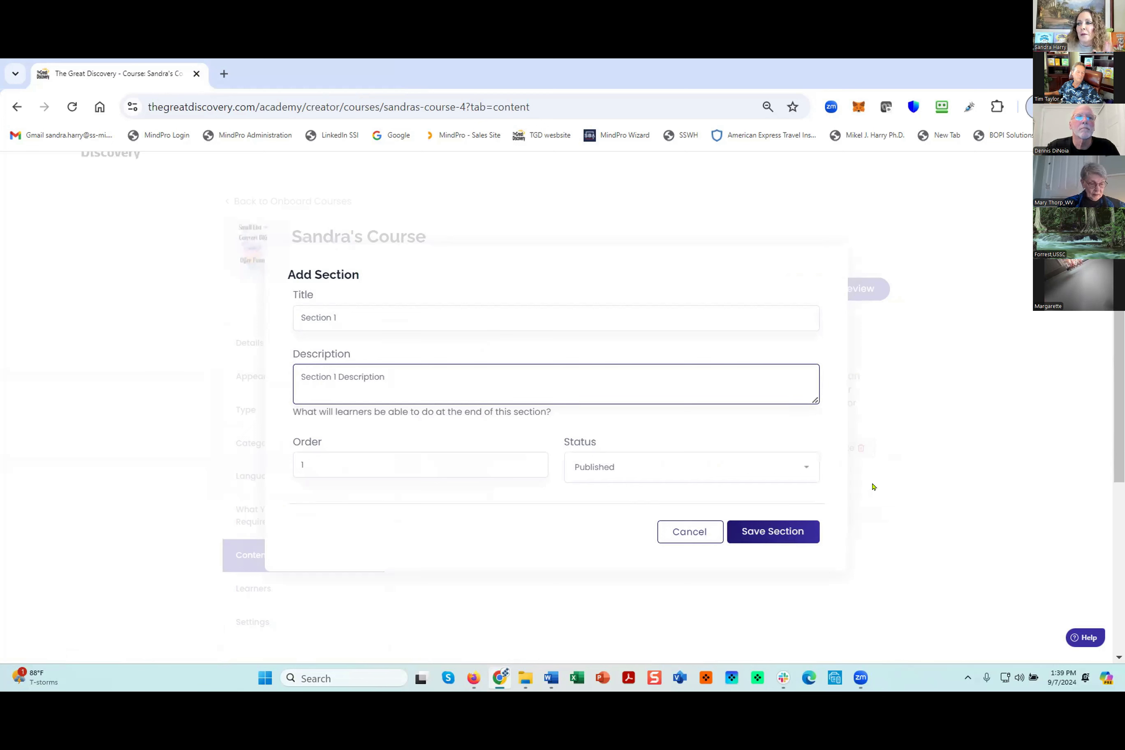
click(764, 532)
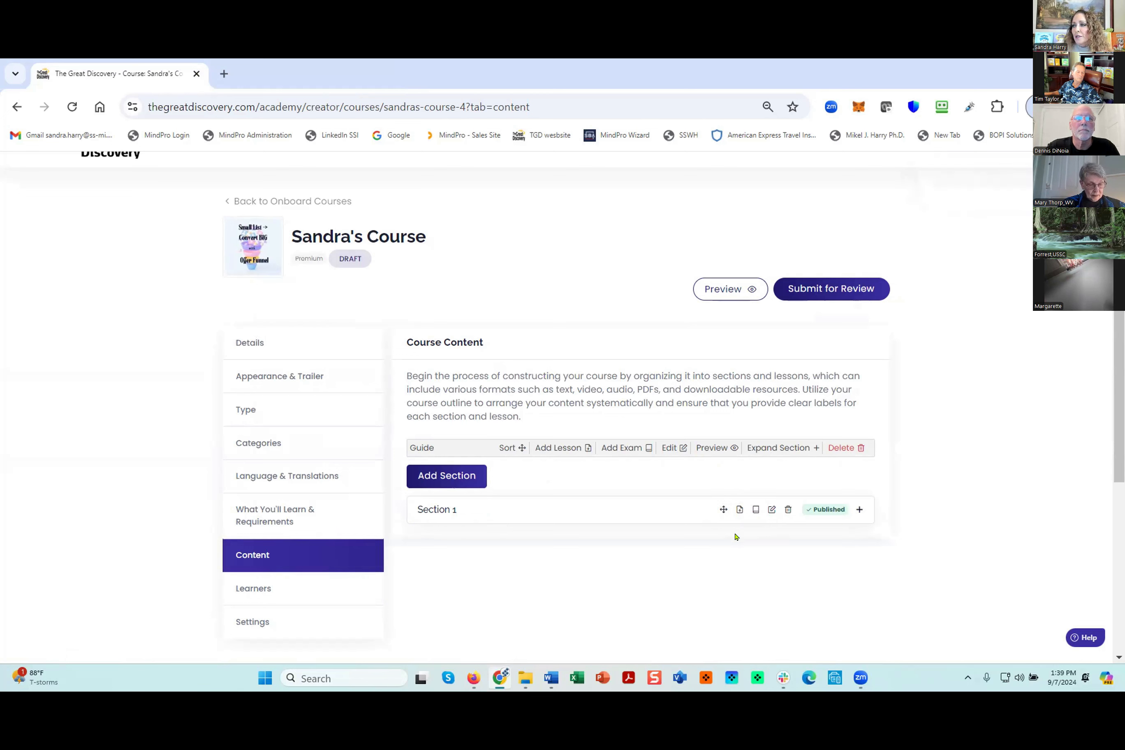
- Add a new lesson to Section 1 and title it "Lesson 1 Section 1"
click(739, 510)
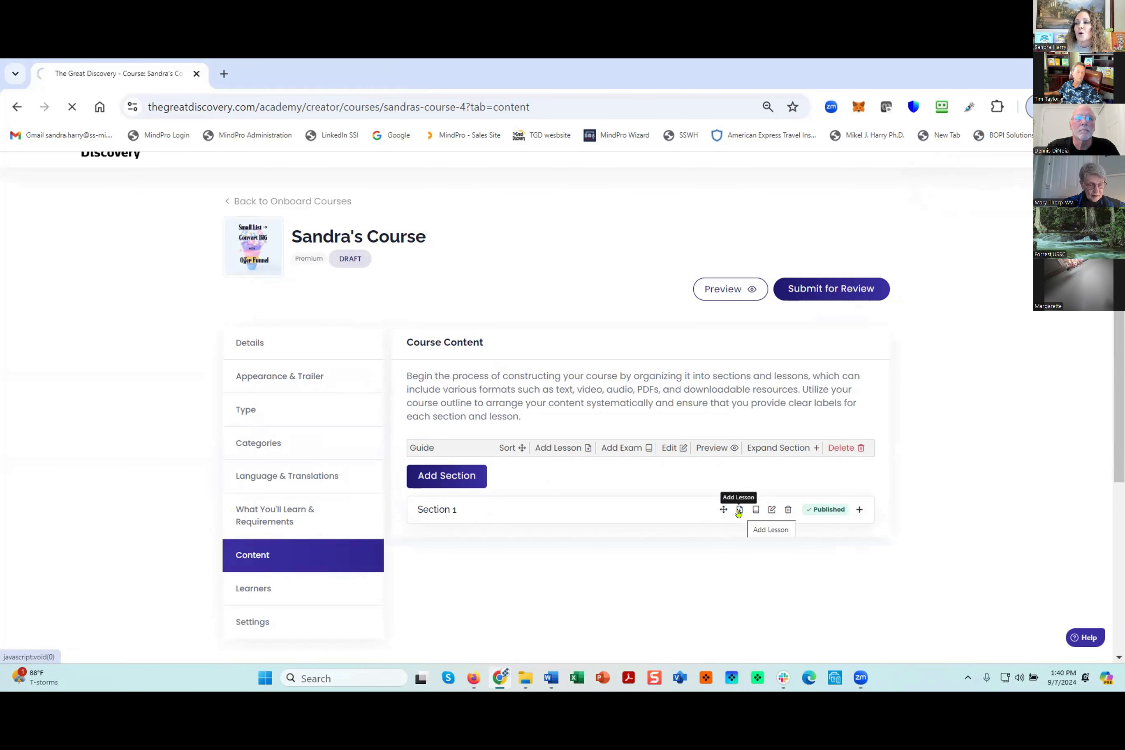
scroll(1083, 315, down, 1)
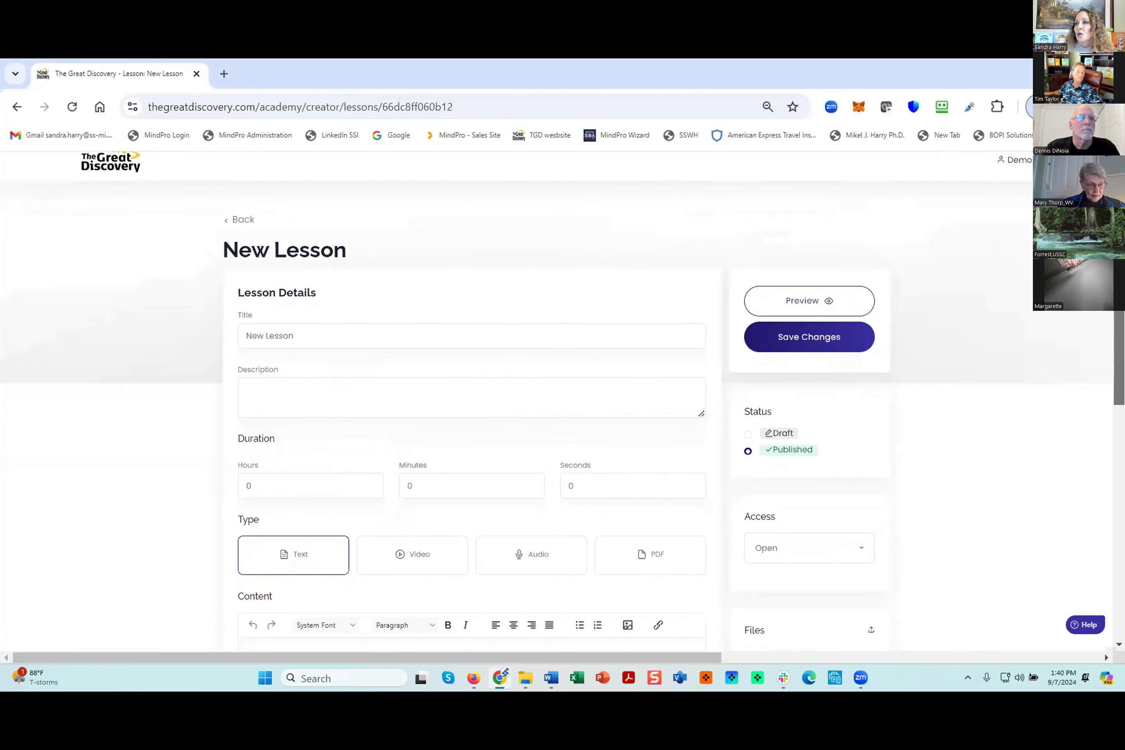
drag(1119, 296, 1119, 304)
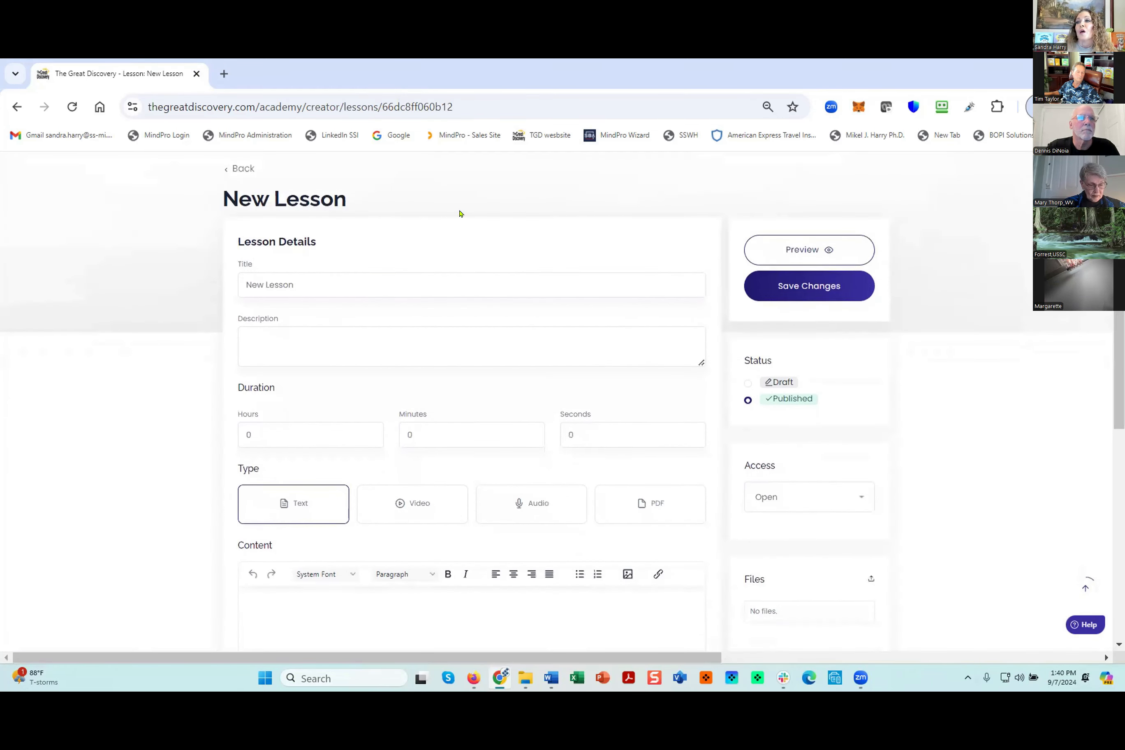
double_click(262, 284)
key(BackSpace)
key(End)
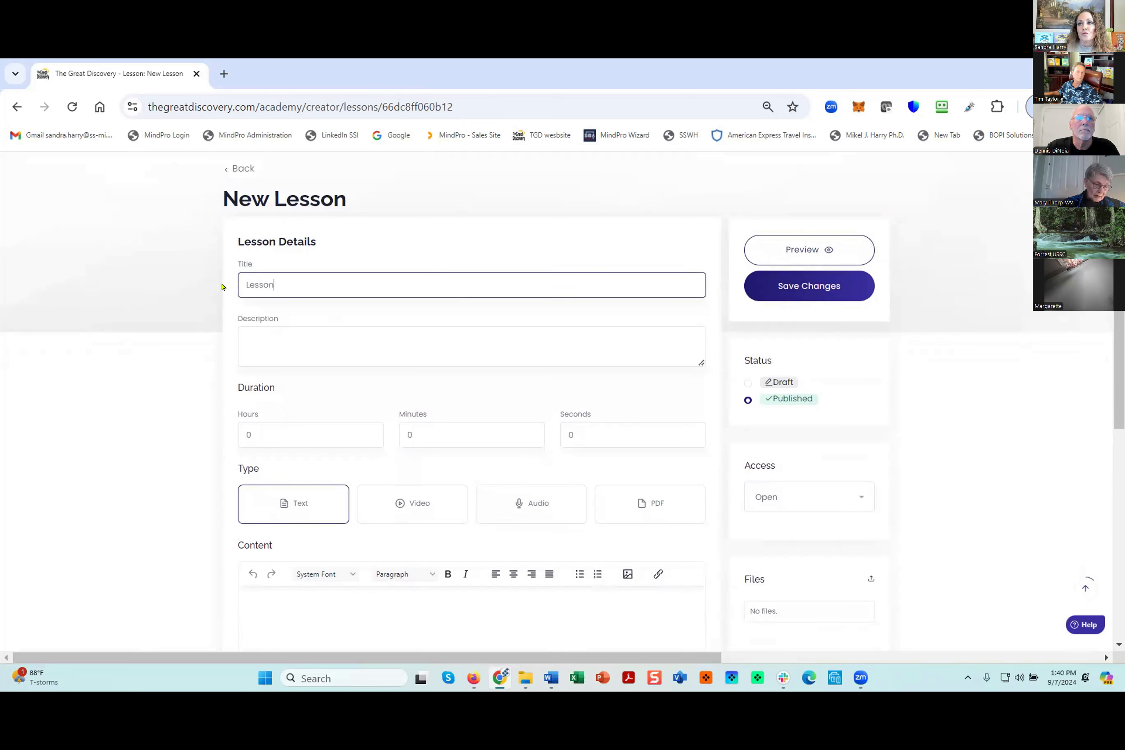
text(1 Section 1)
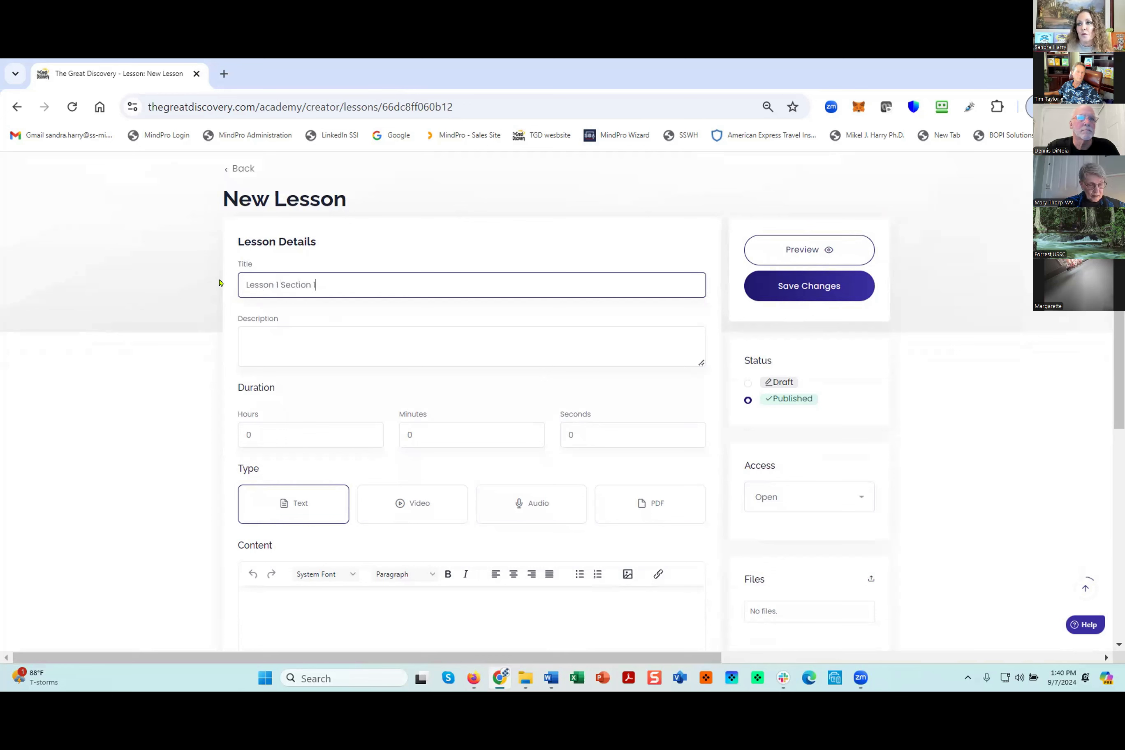
- Give the lesson the description "Lesson 1 Section 1 description", reusing its title text
drag(325, 283, 245, 282)
key(ctrl+c)
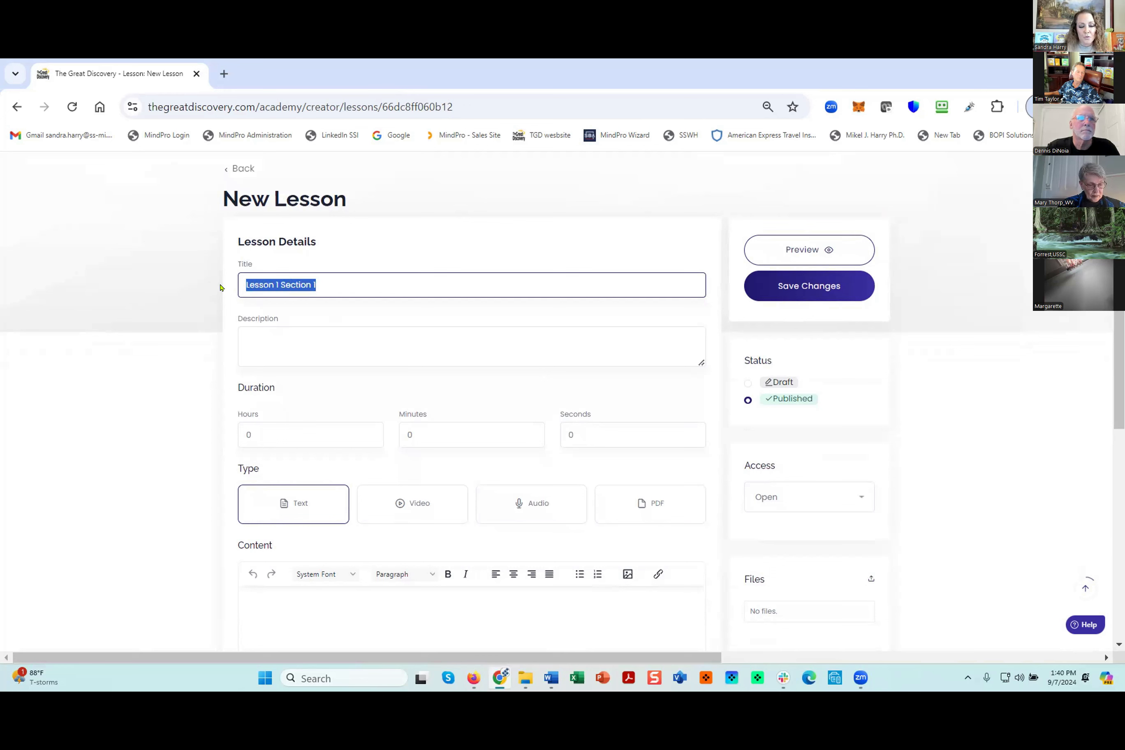
click(247, 331)
key(ctrl+v)
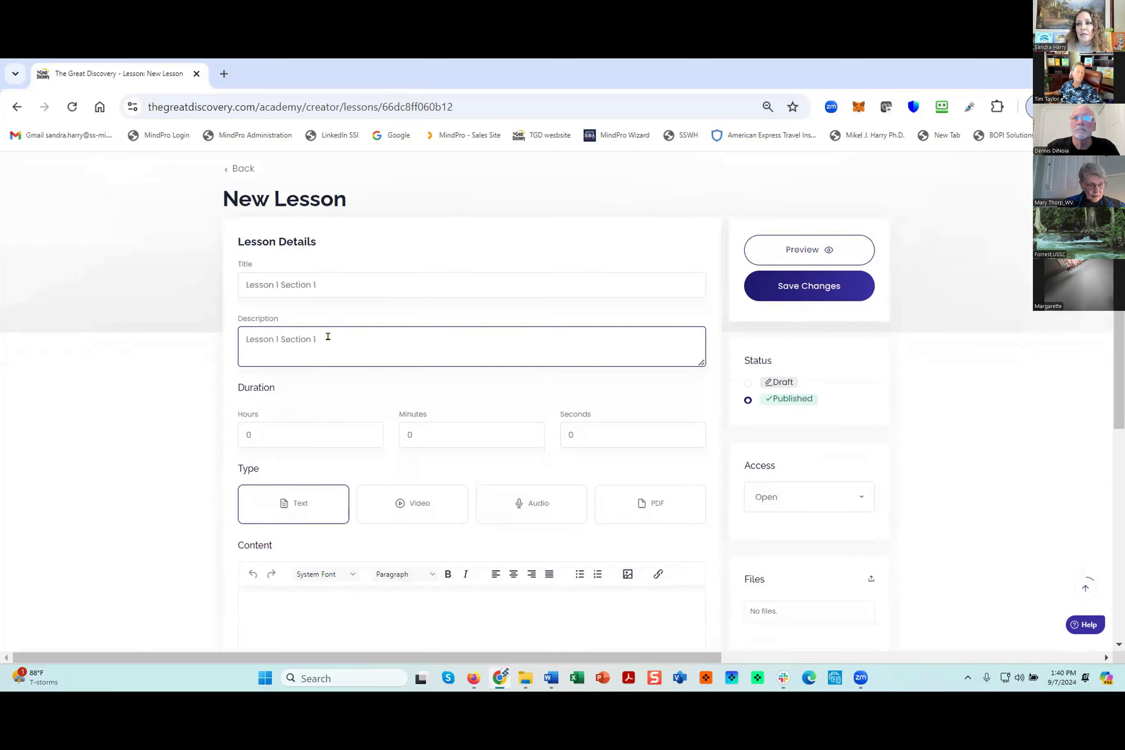
text(d)
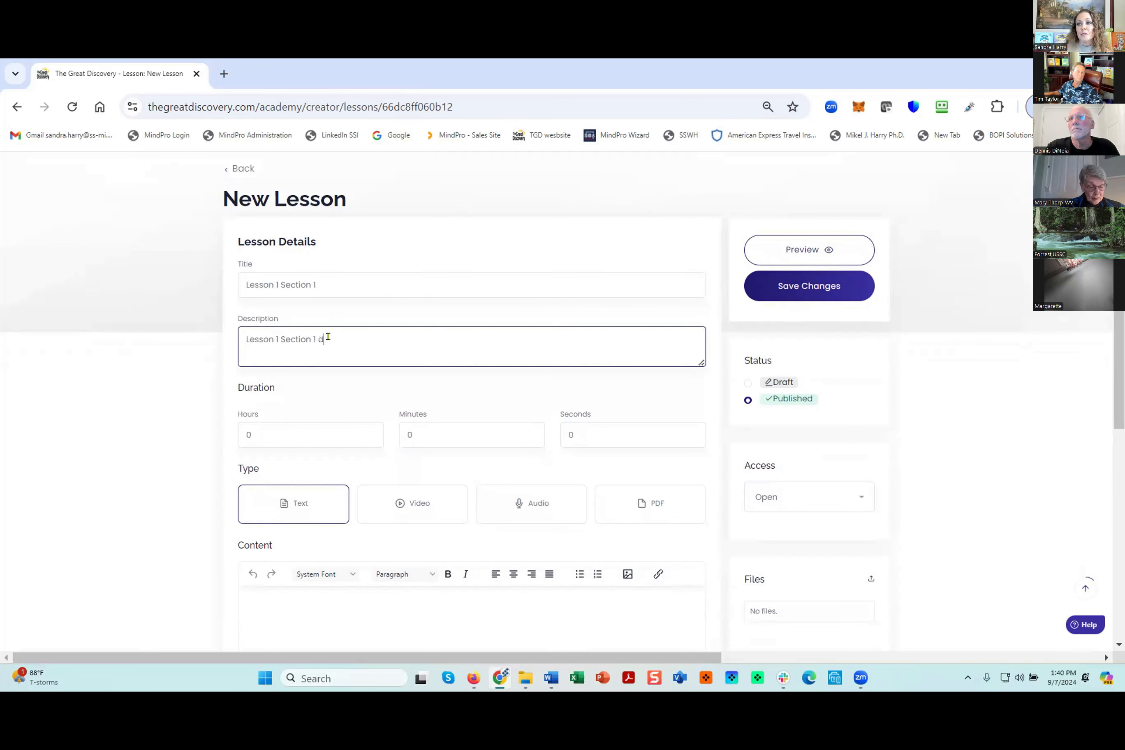
text(escr)
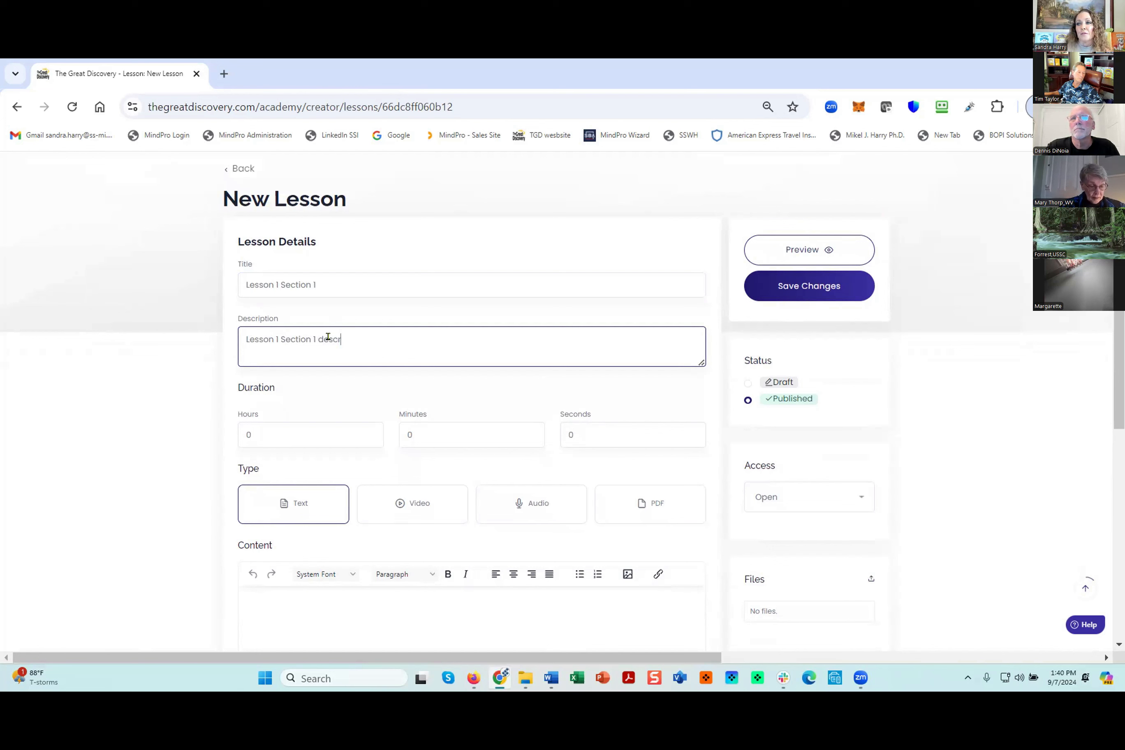
text(iption)
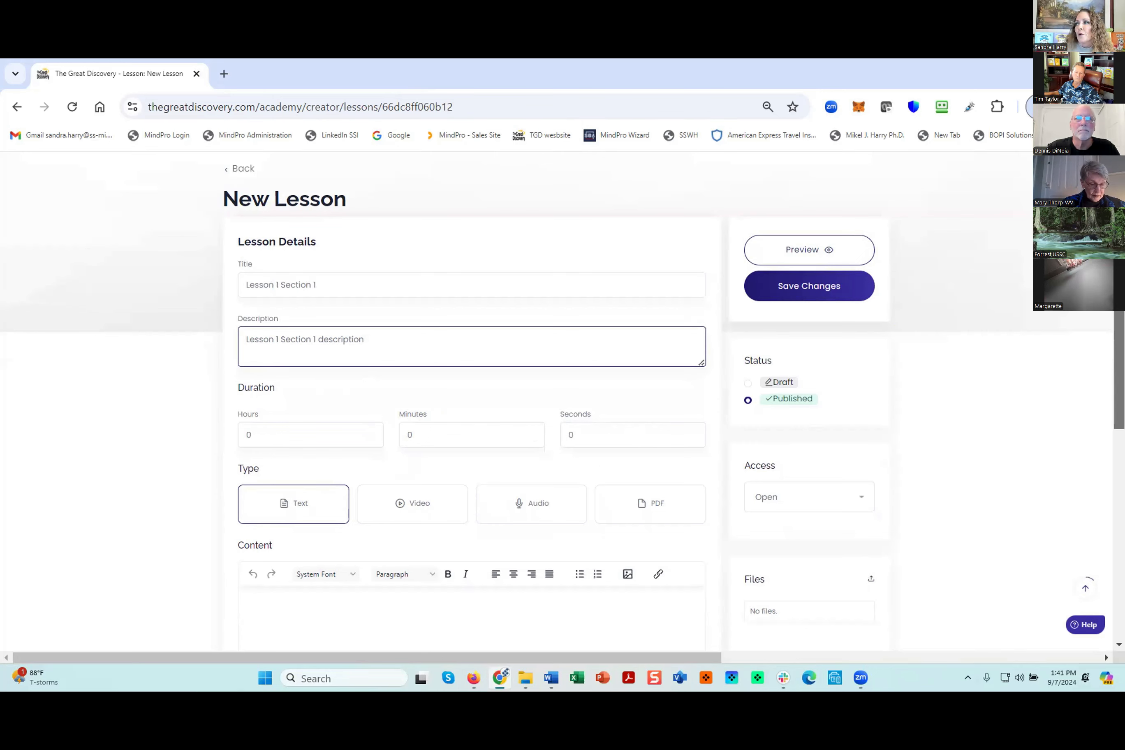
- Keep the lesson type as Text and paste the copied Chapter 1 text into the lesson content
scroll(562, 387, down, 3)
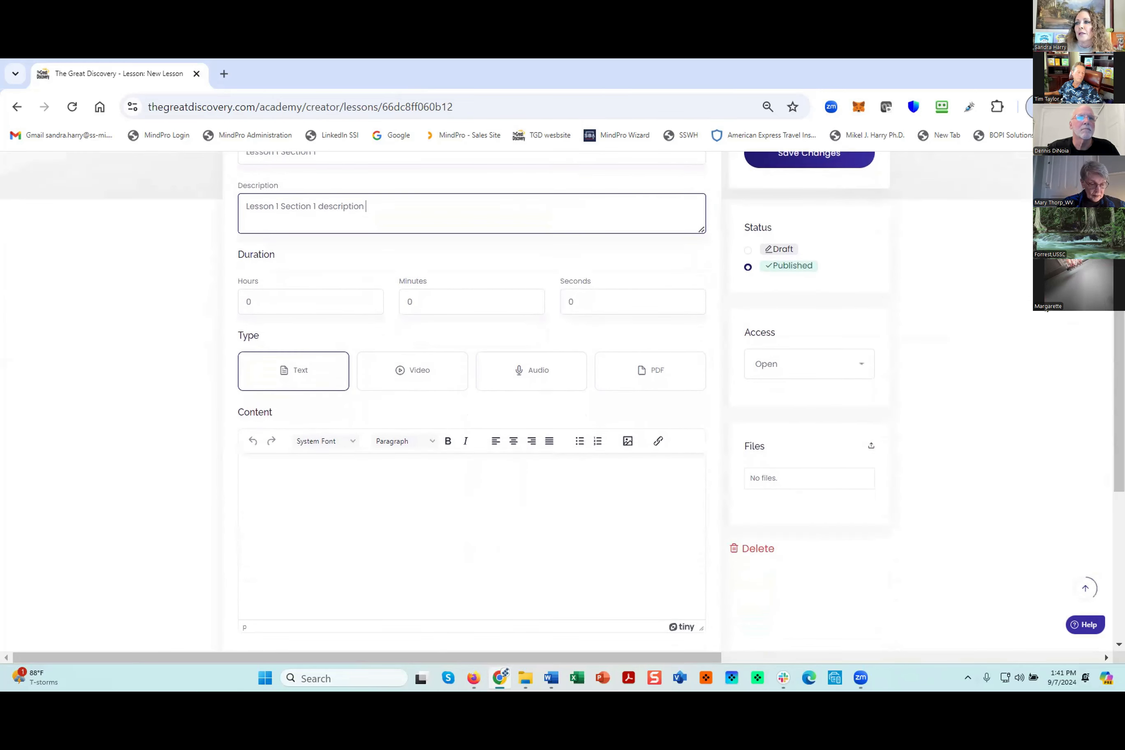
click(248, 375)
click(263, 474)
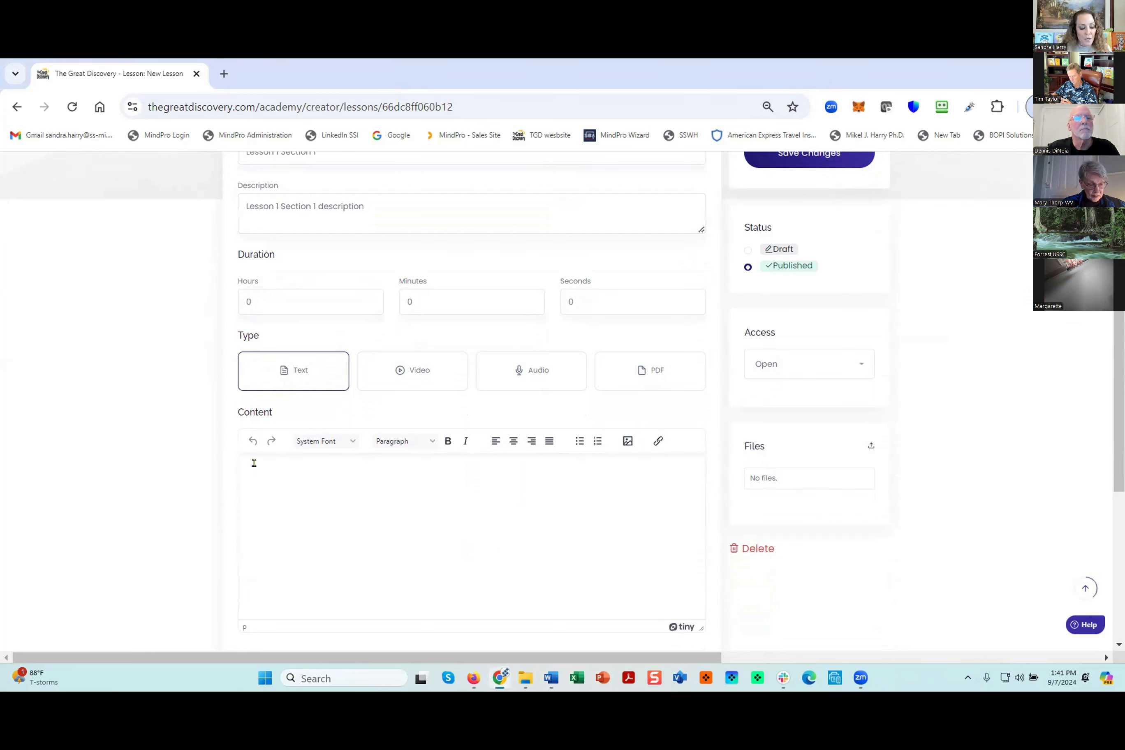
key(ctrl+v)
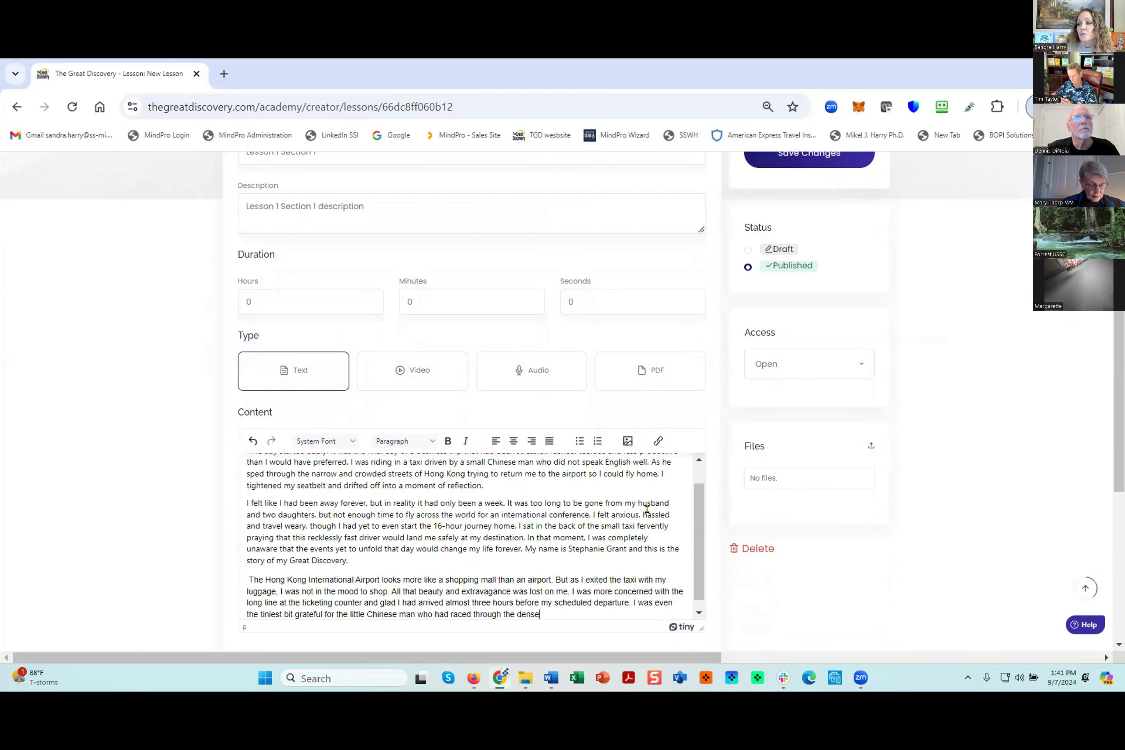
- Upload the image "imagesample" and insert it at the end of the lesson's content text
click(628, 441)
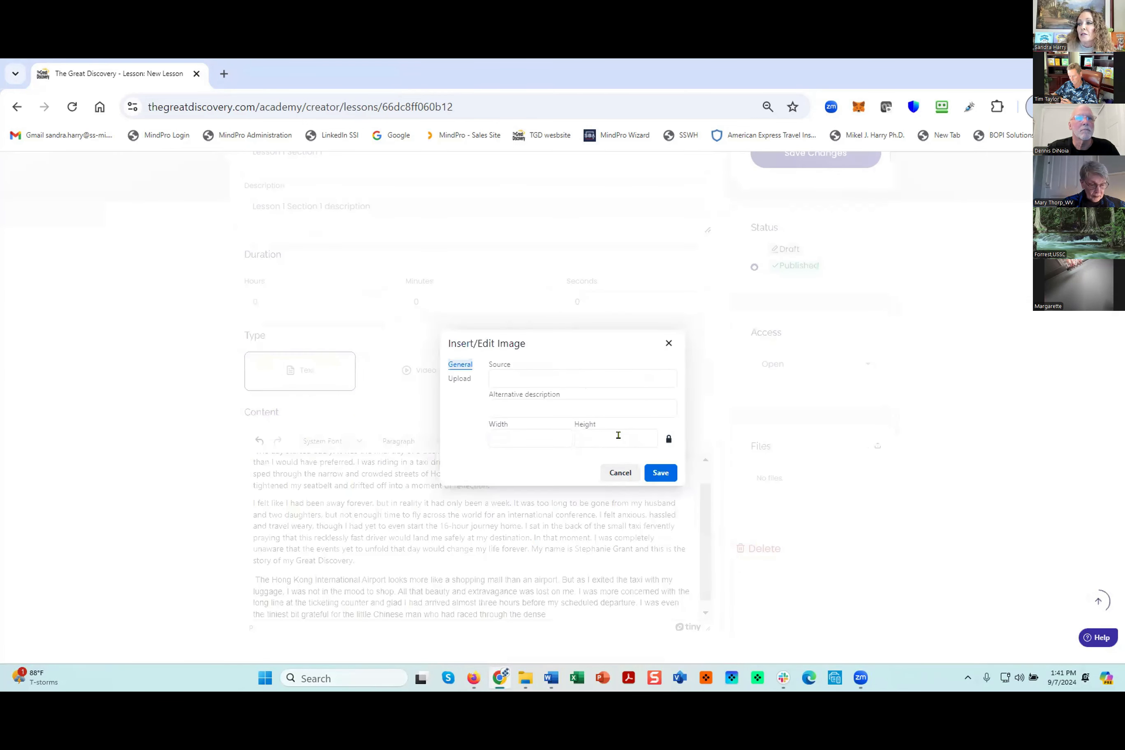
click(459, 378)
click(556, 414)
click(394, 174)
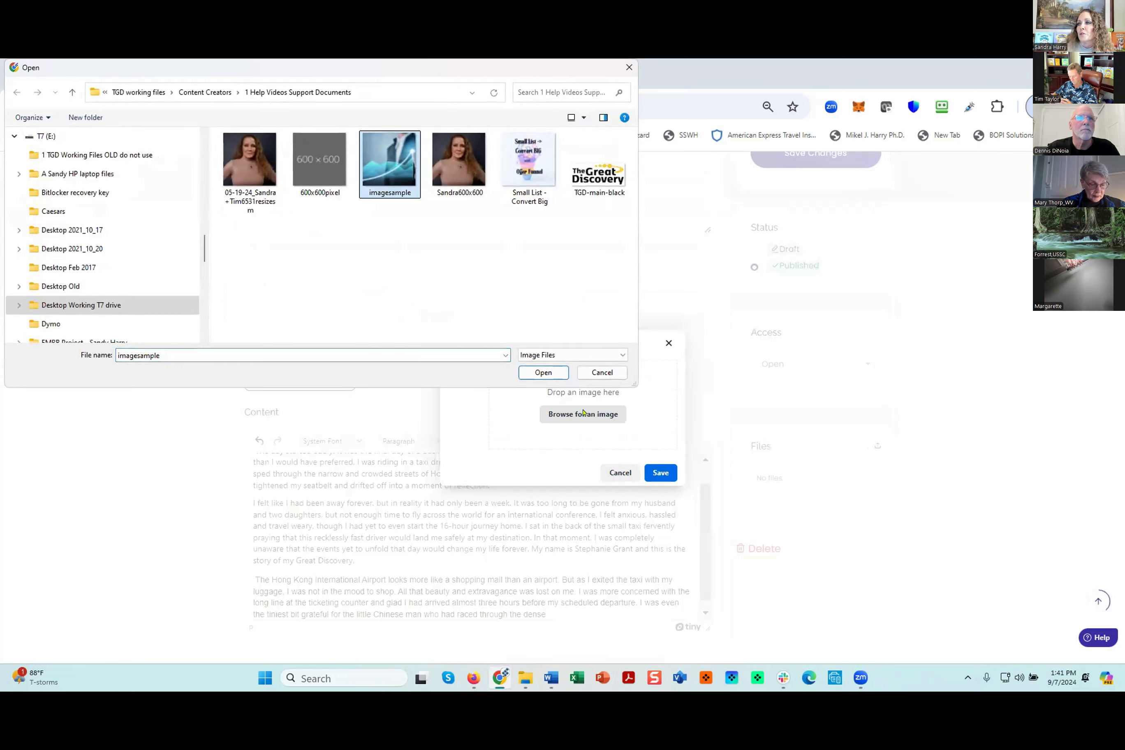
click(543, 372)
click(661, 473)
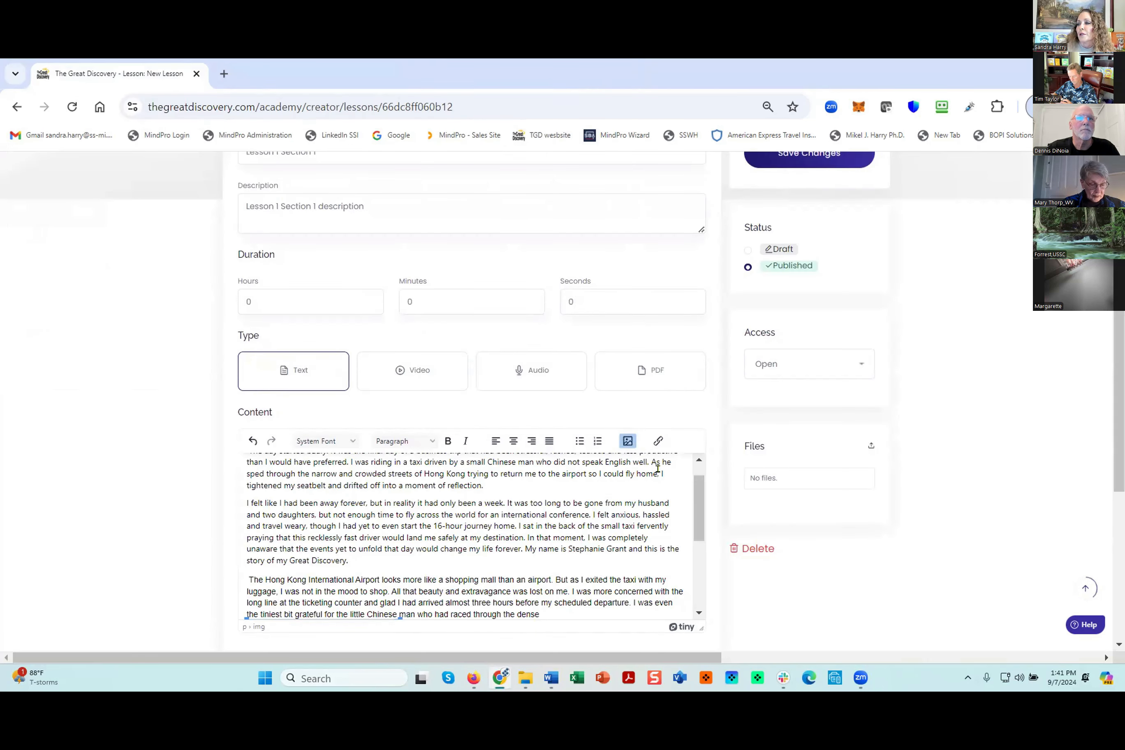
- Shrink the inserted image to a small thumbnail at the end of the last paragraph
drag(698, 532, 698, 599)
drag(394, 608, 314, 523)
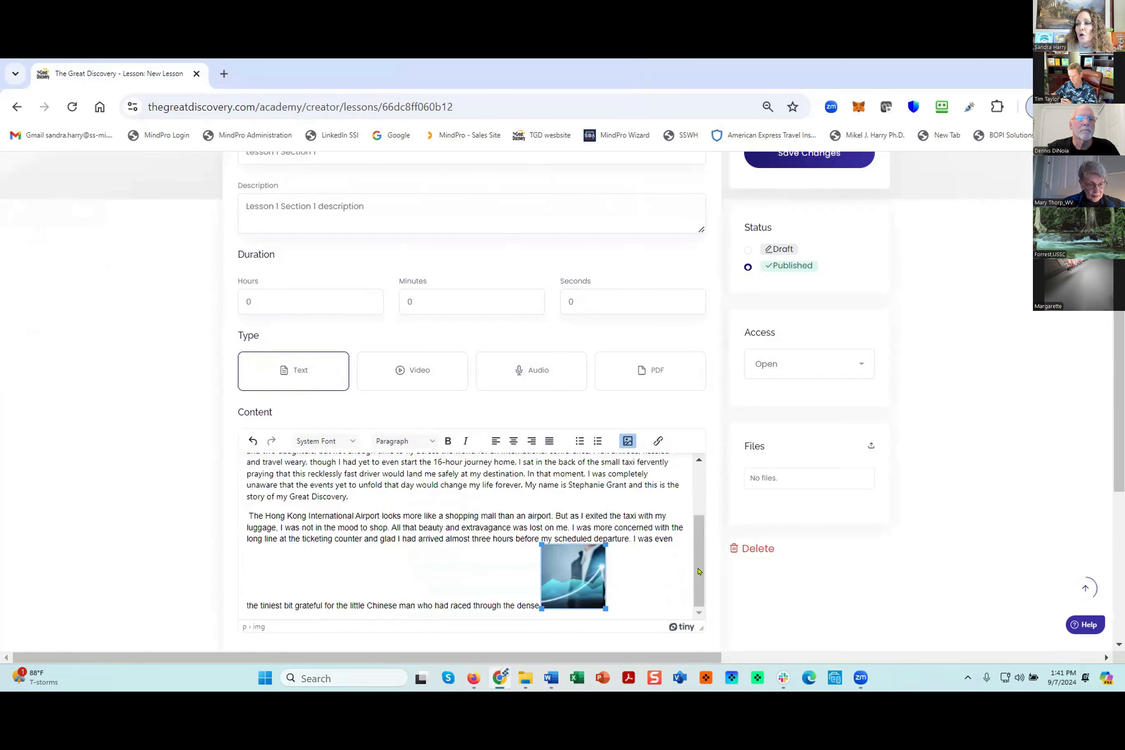
drag(699, 572, 698, 521)
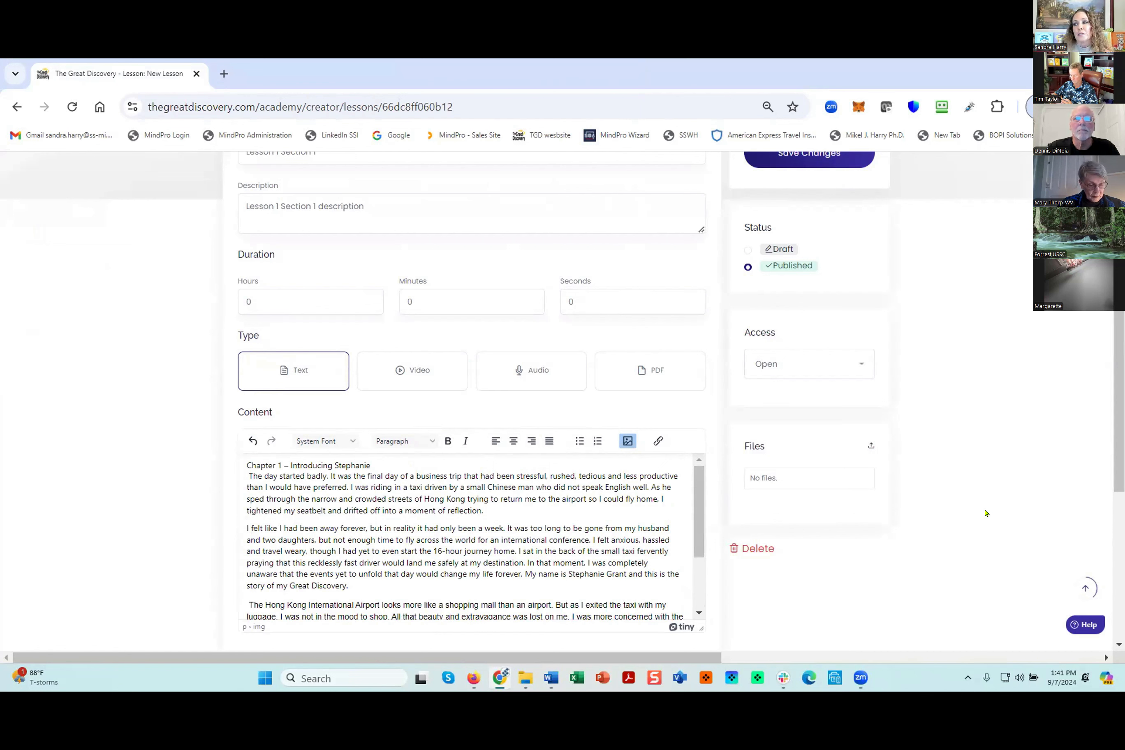
- Attach the Excel file "Course Organization Worksheet" to the lesson as a supplementary file and save the lesson changes
scroll(539, 517, up, 1)
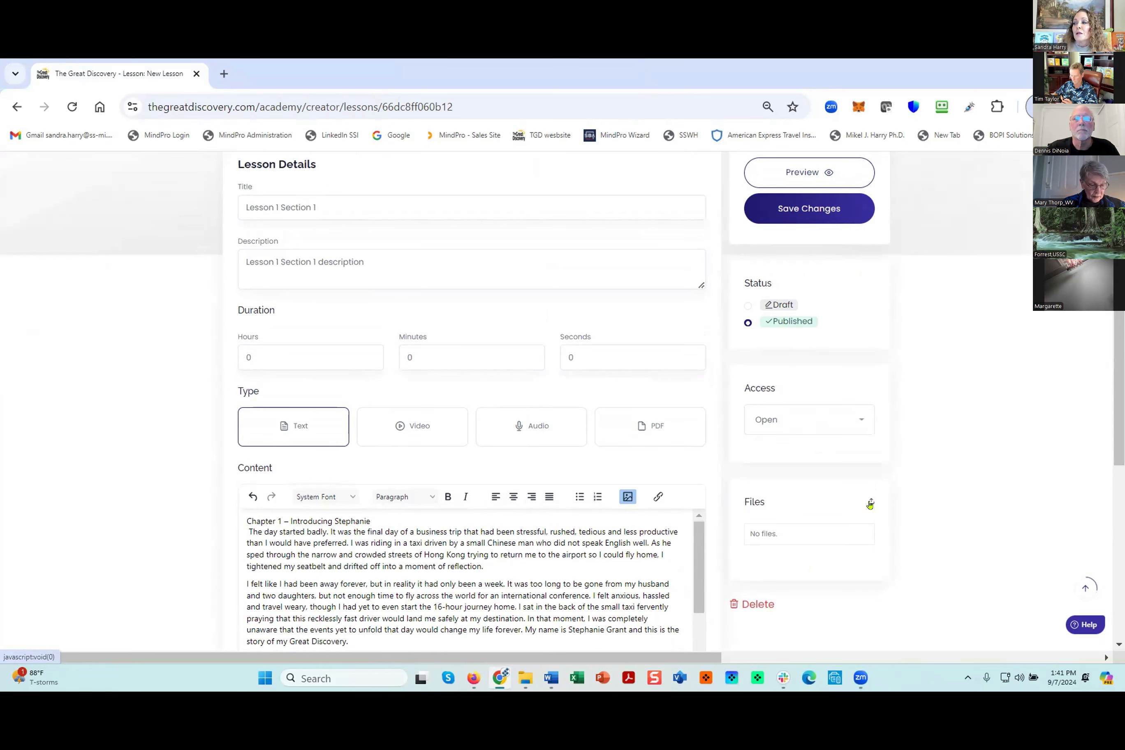
click(870, 503)
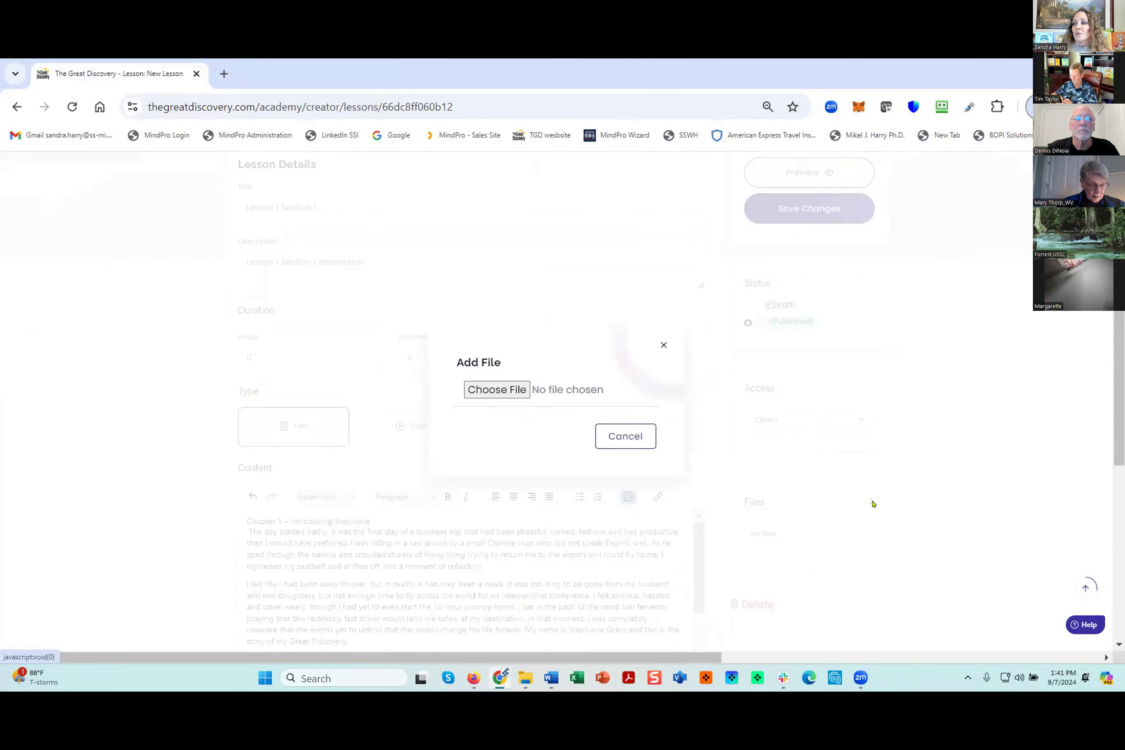
click(510, 390)
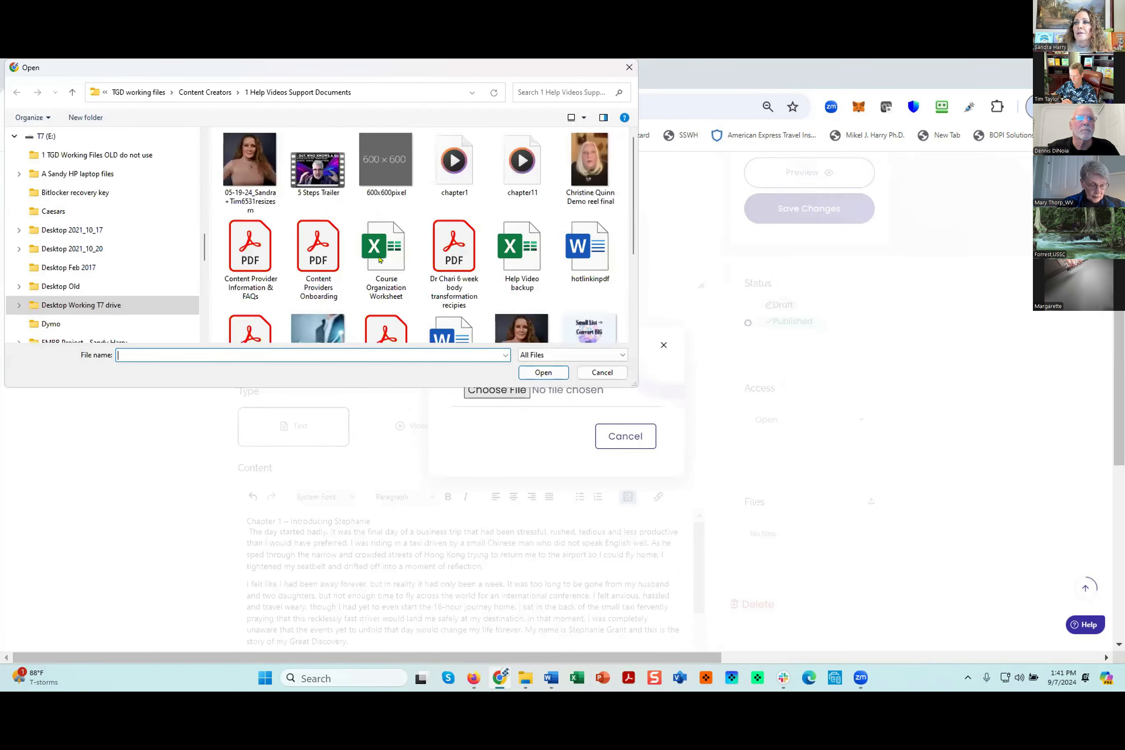
click(386, 261)
click(543, 373)
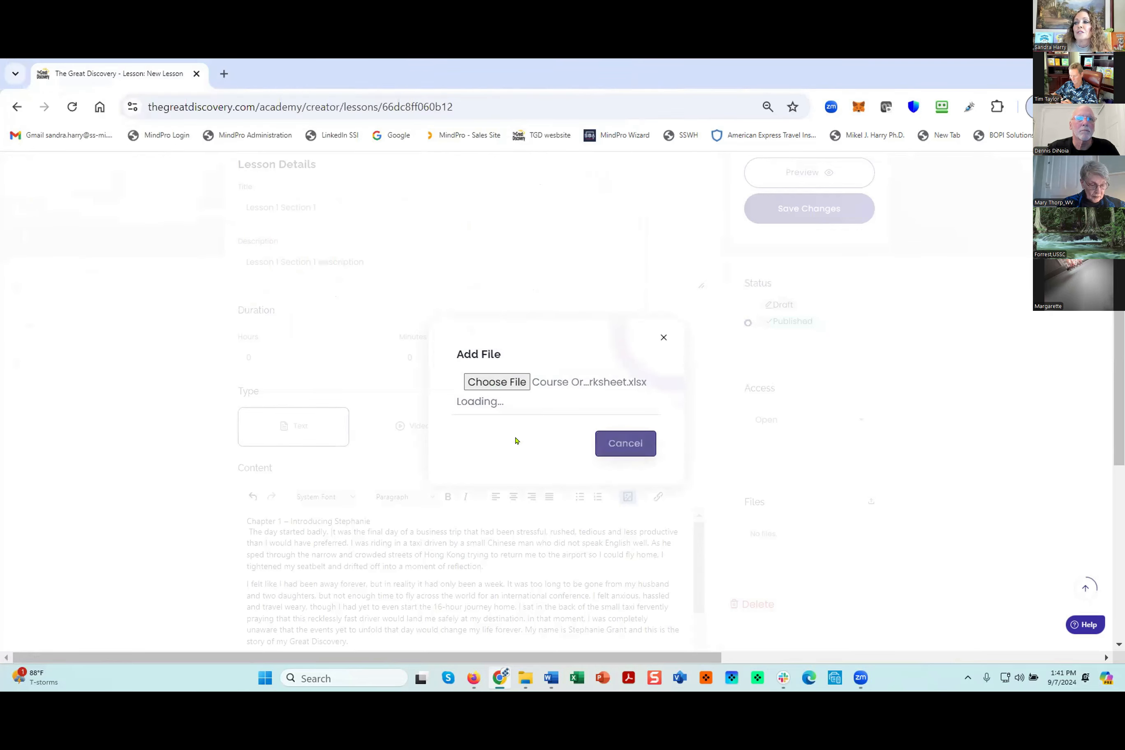
click(550, 434)
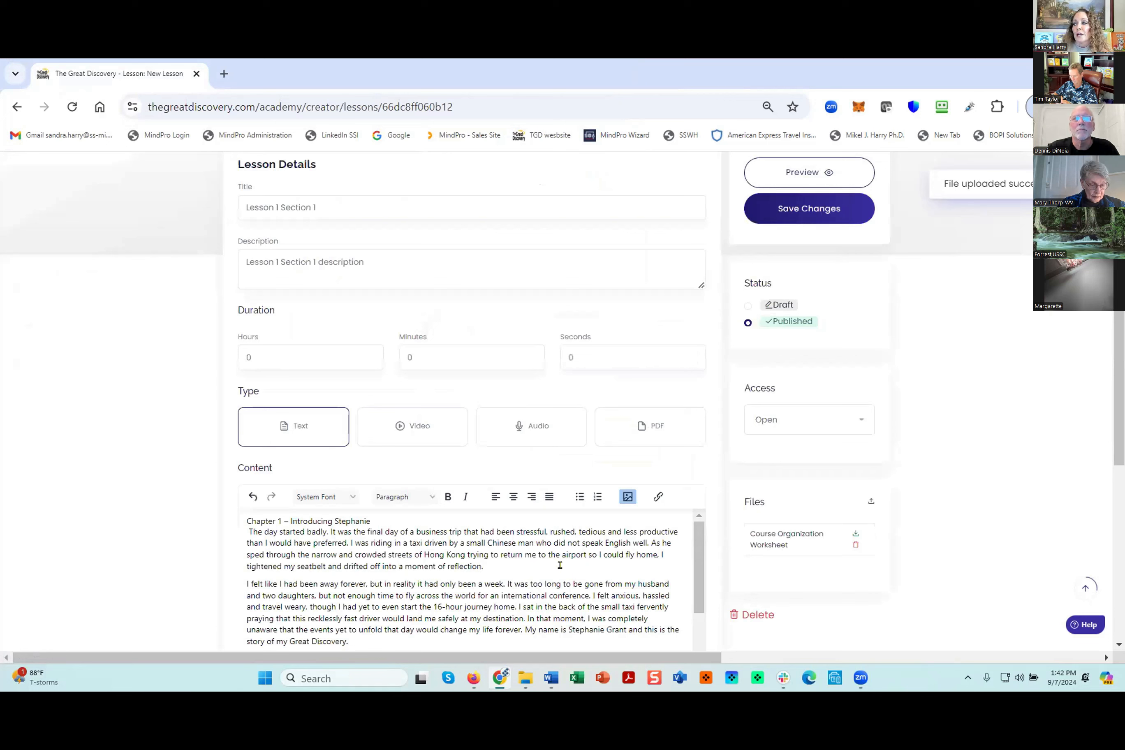
click(793, 208)
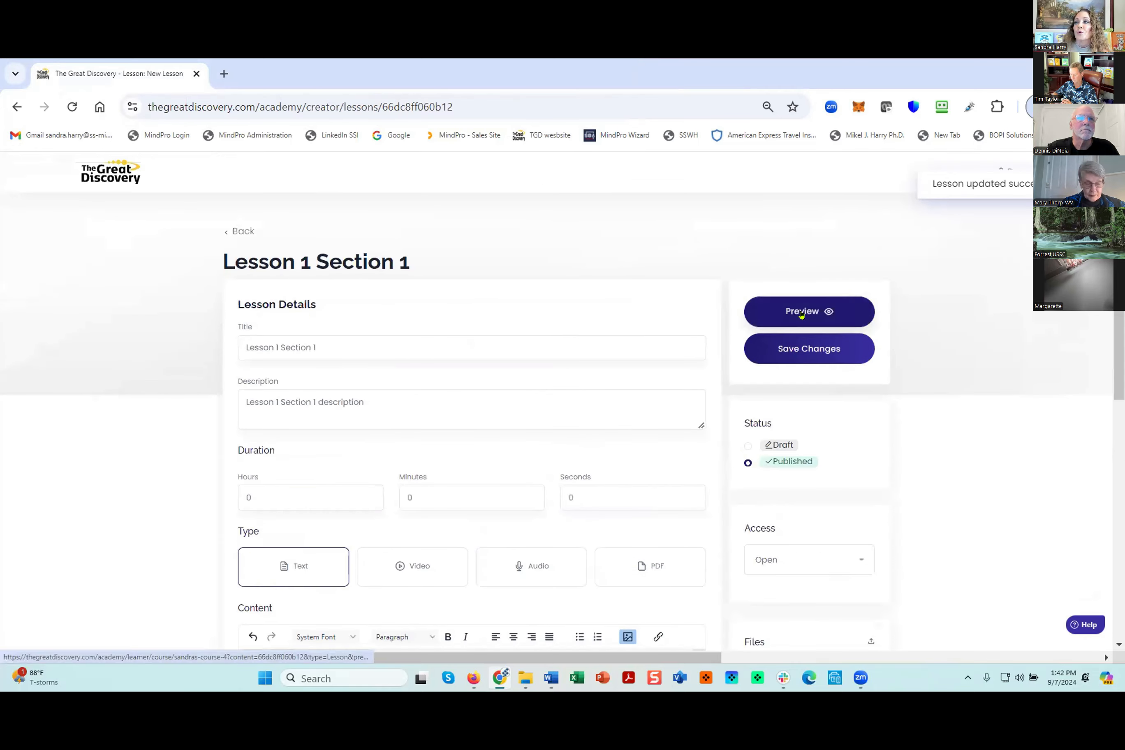
- Preview the saved lesson as a learner and translate the preview to Albanian
click(801, 311)
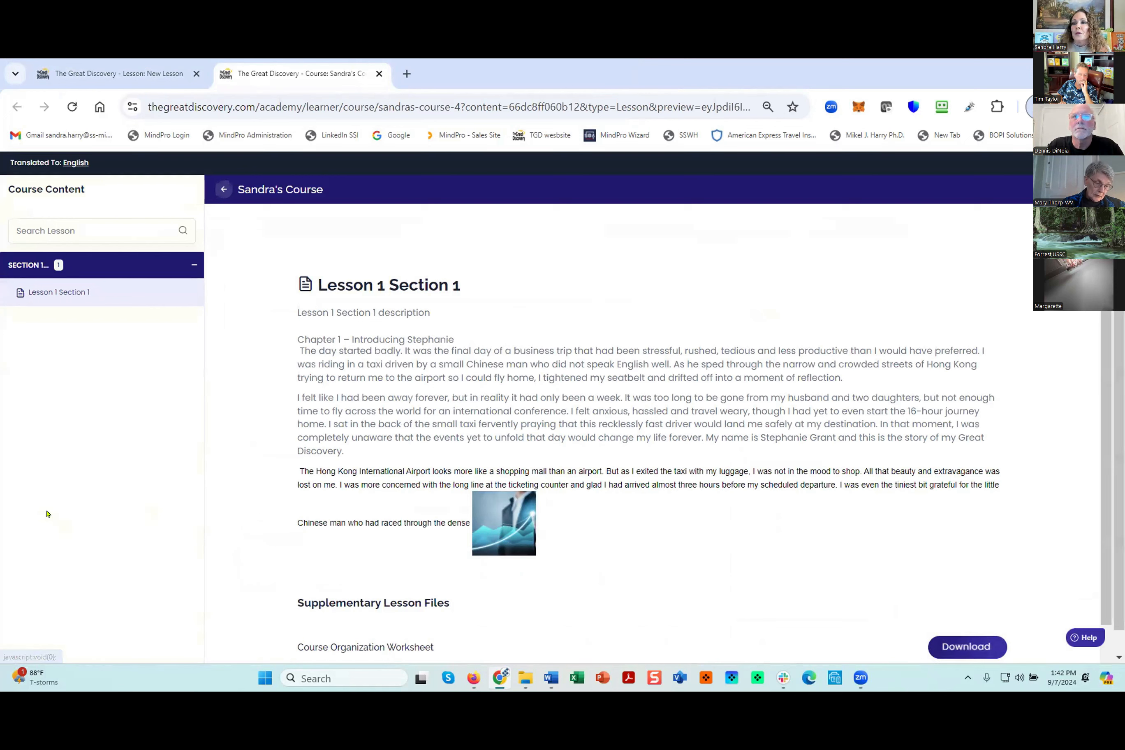
click(71, 162)
click(484, 407)
click(491, 473)
click(624, 457)
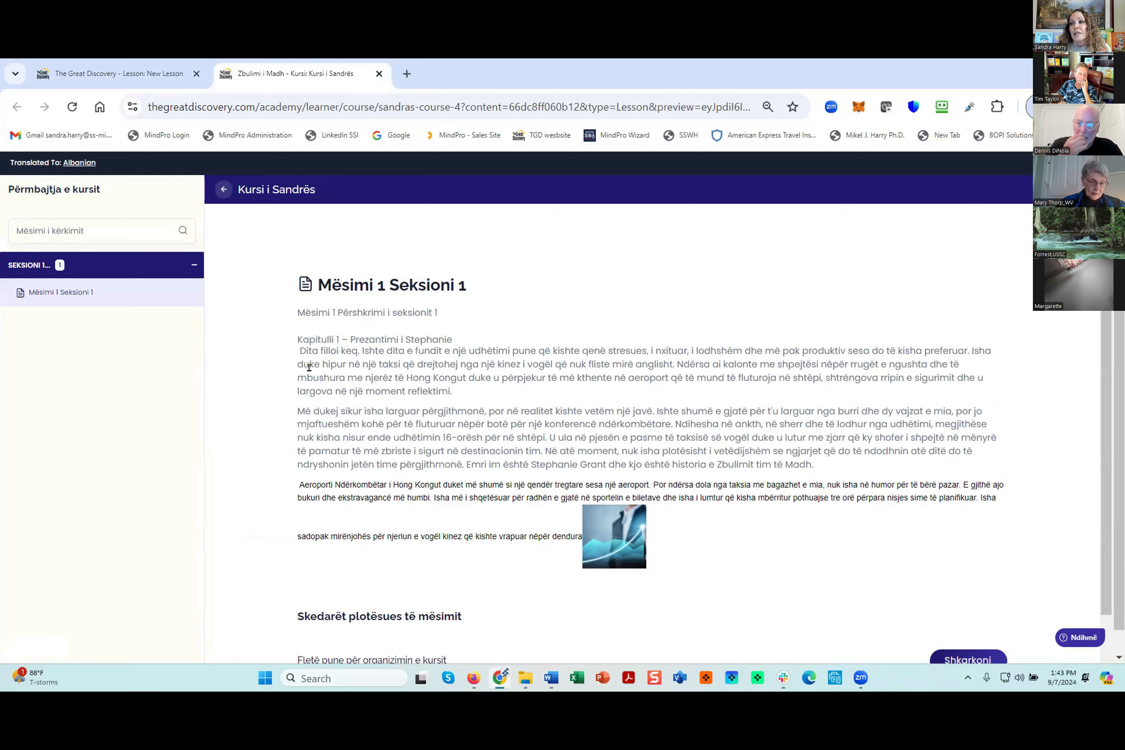
- Check the translated lesson text, switch the preview language back to English and close the preview
mouse_move(440, 429)
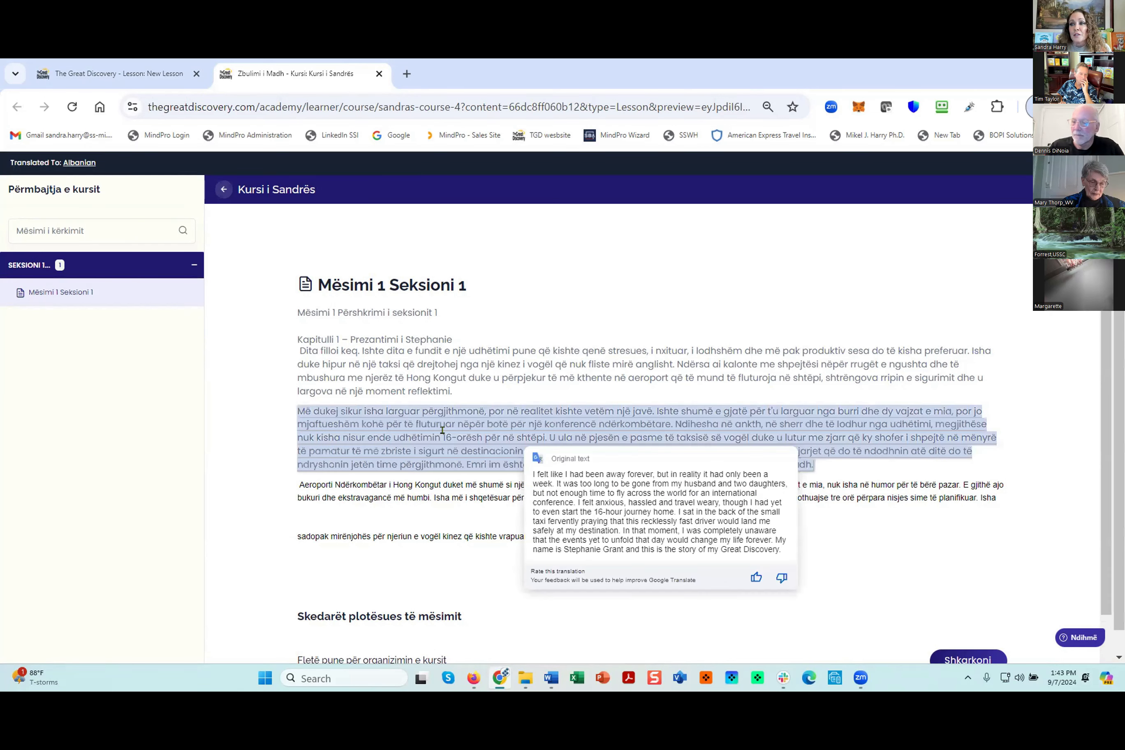
click(81, 162)
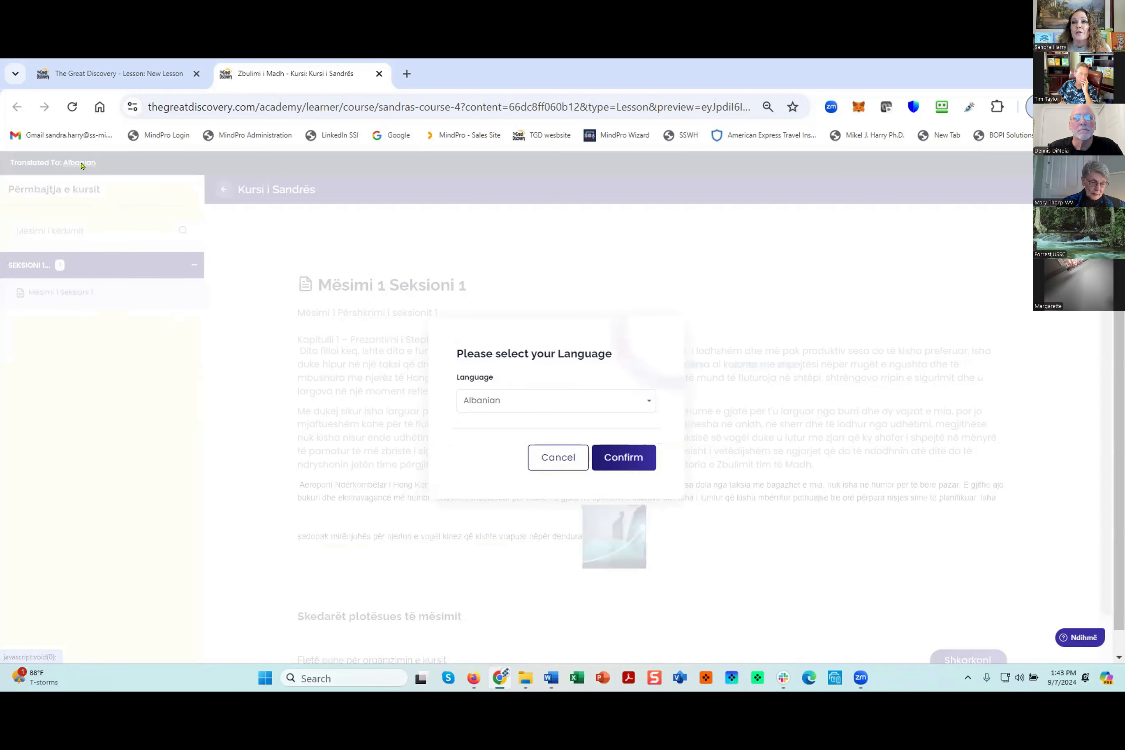
click(512, 402)
click(486, 452)
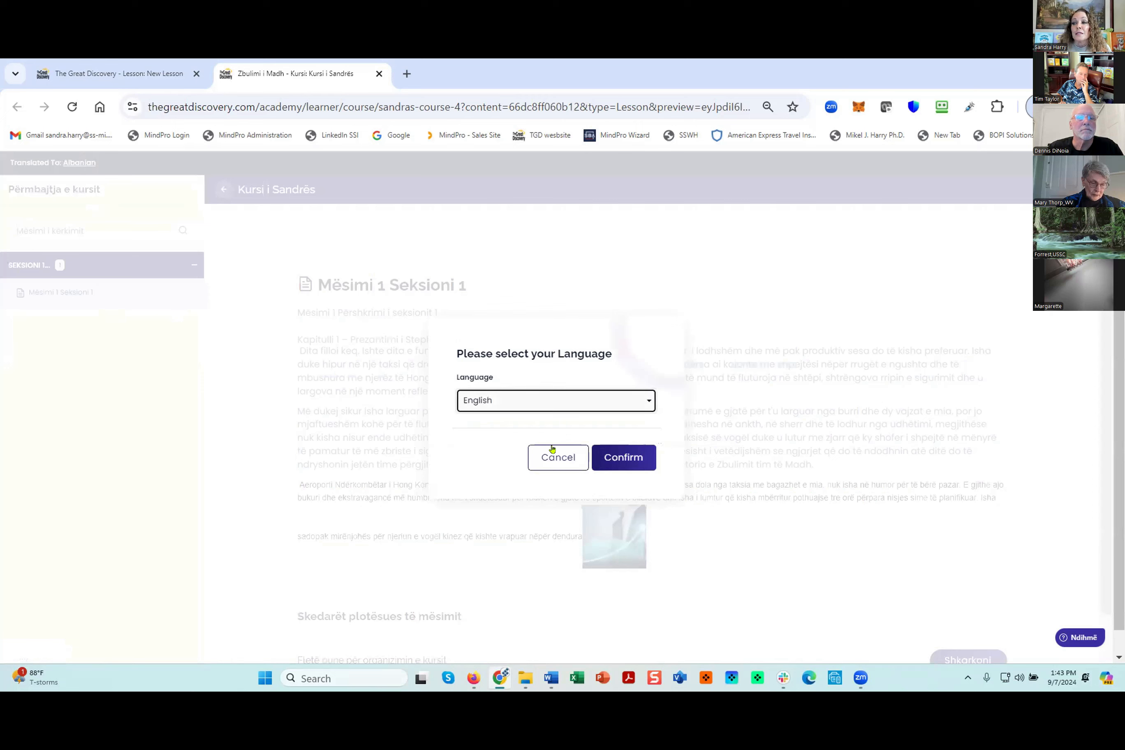
click(621, 457)
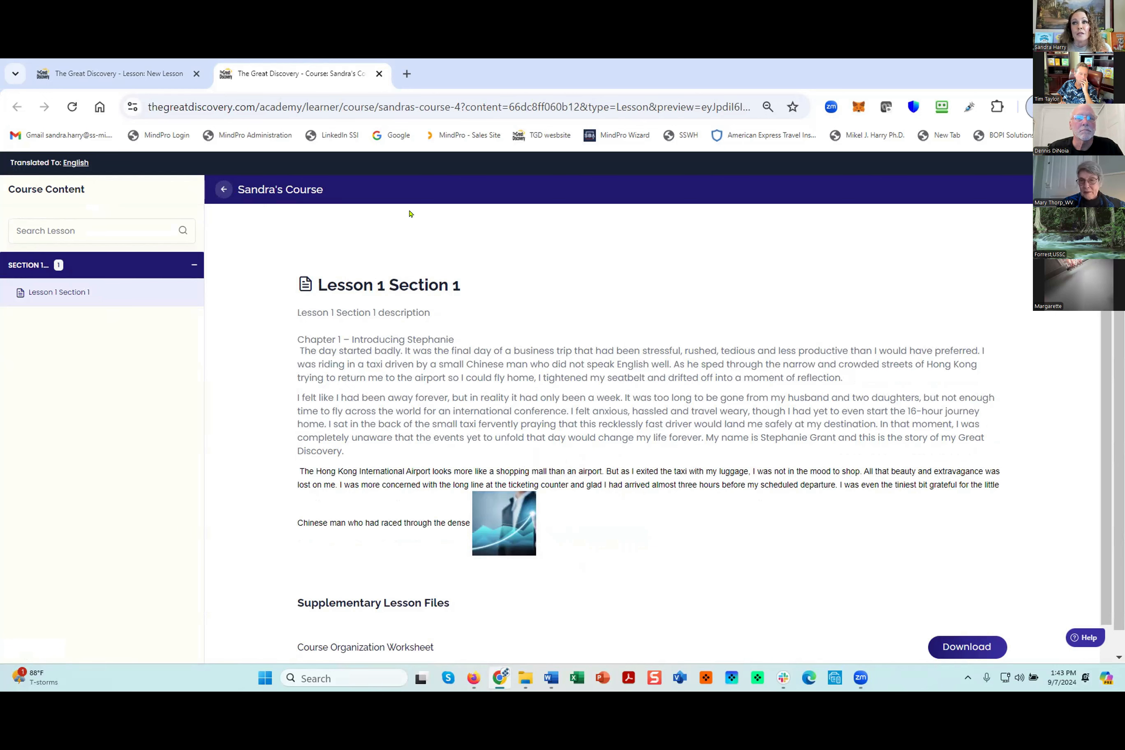
click(379, 74)
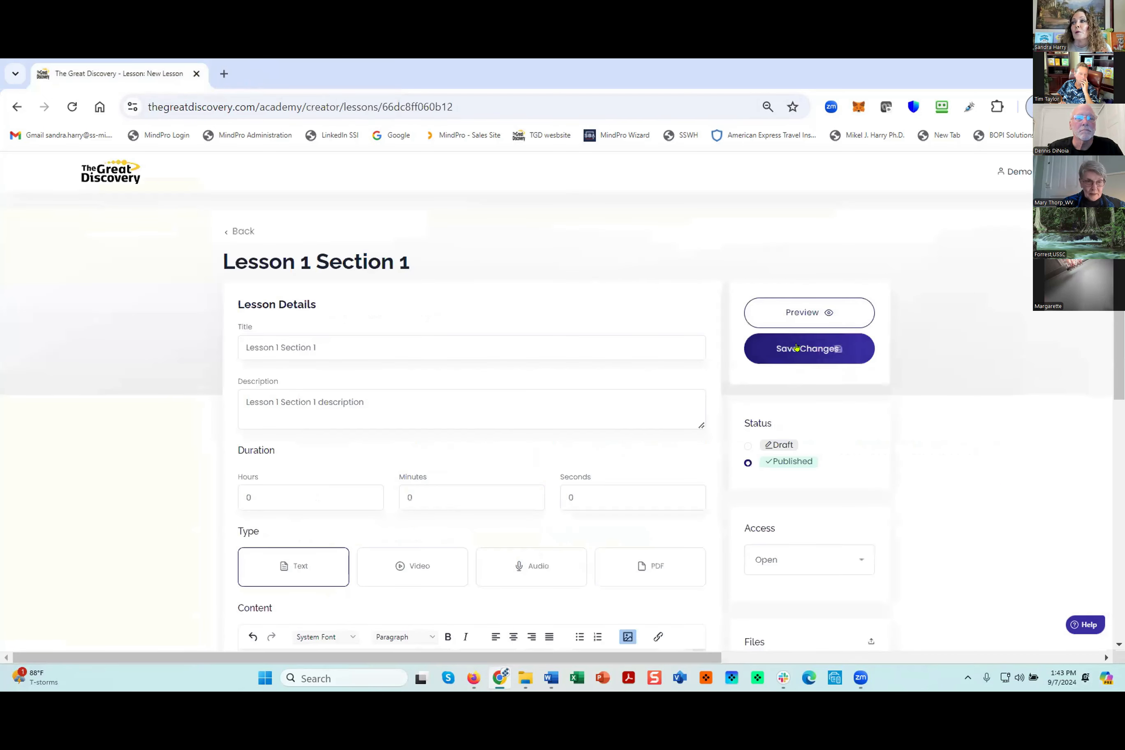
- Return to the course content and add another lesson to Section 1 titled "Lesson 2 Section 1"
click(238, 232)
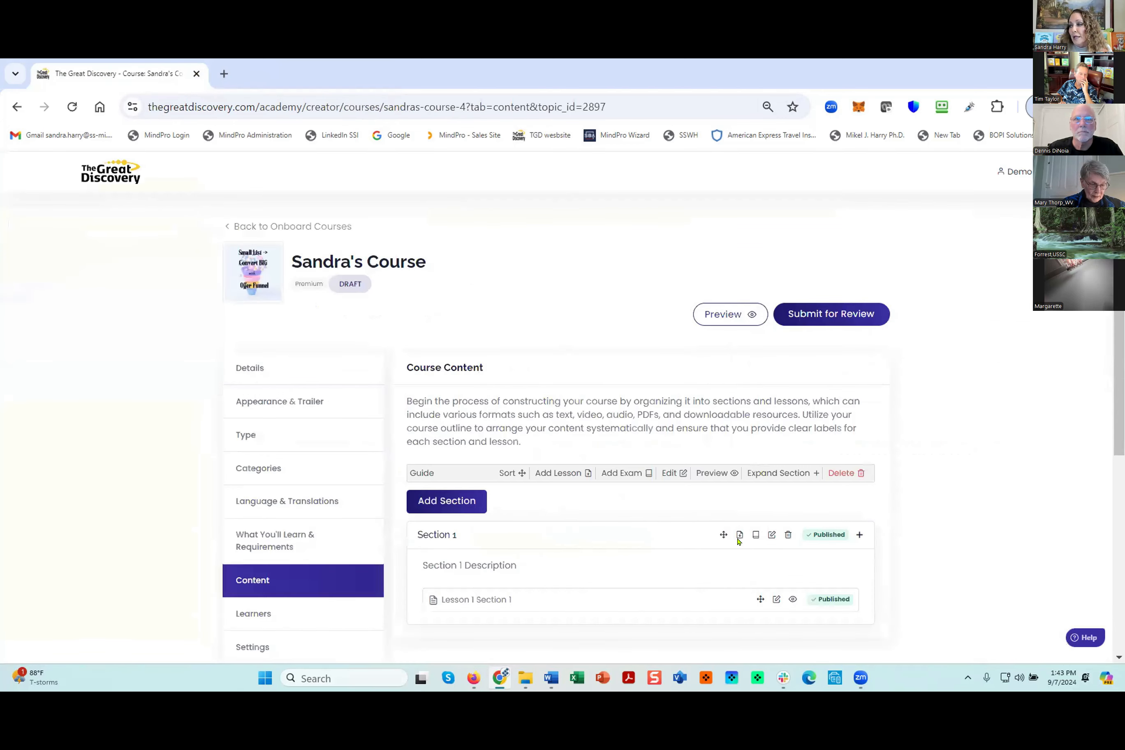
click(739, 535)
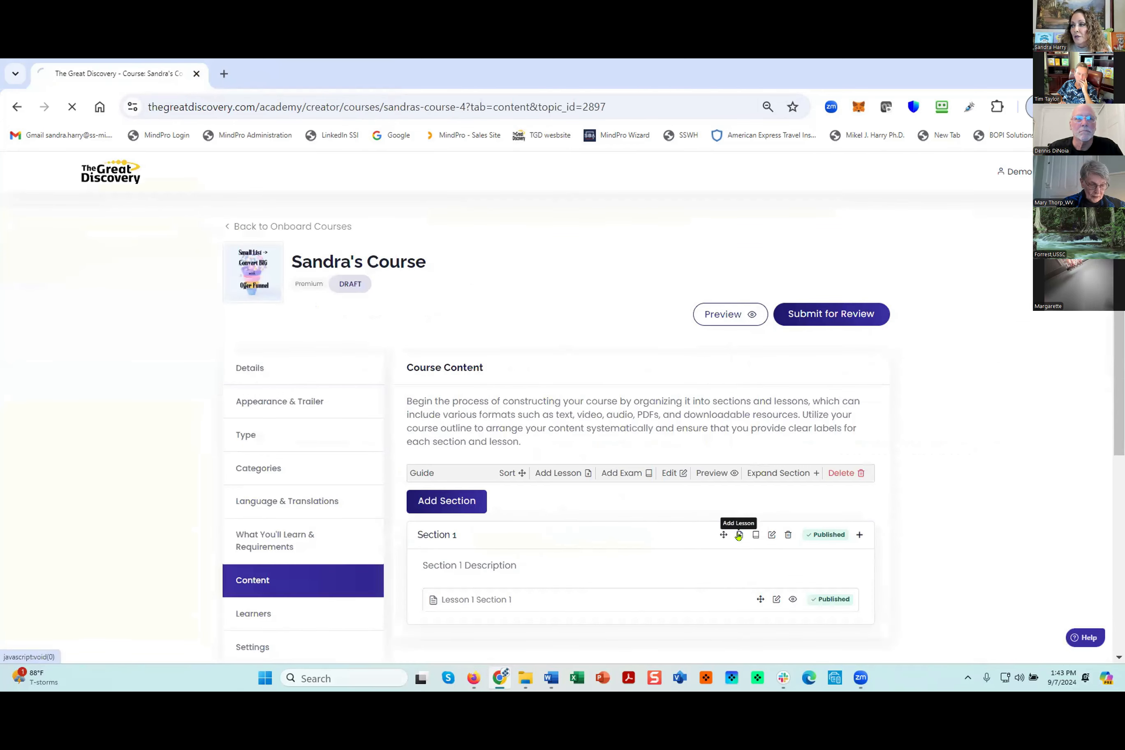
double_click(260, 346)
key(BackSpace)
click(291, 346)
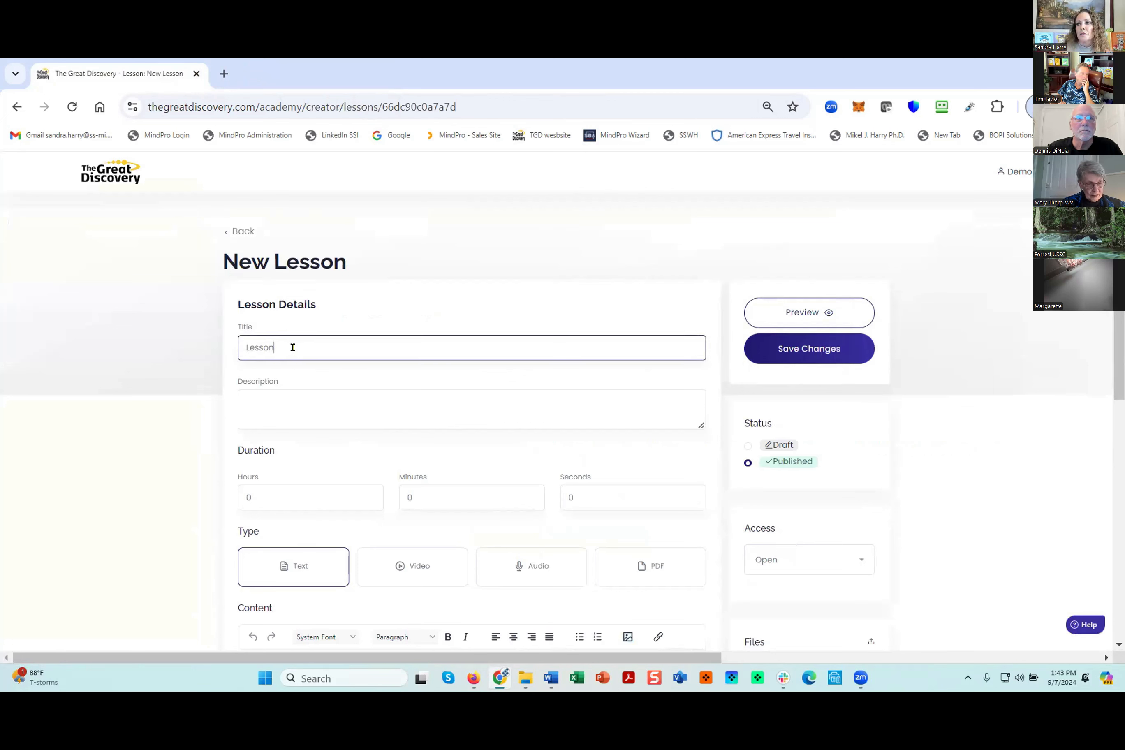
text(2 Section 1)
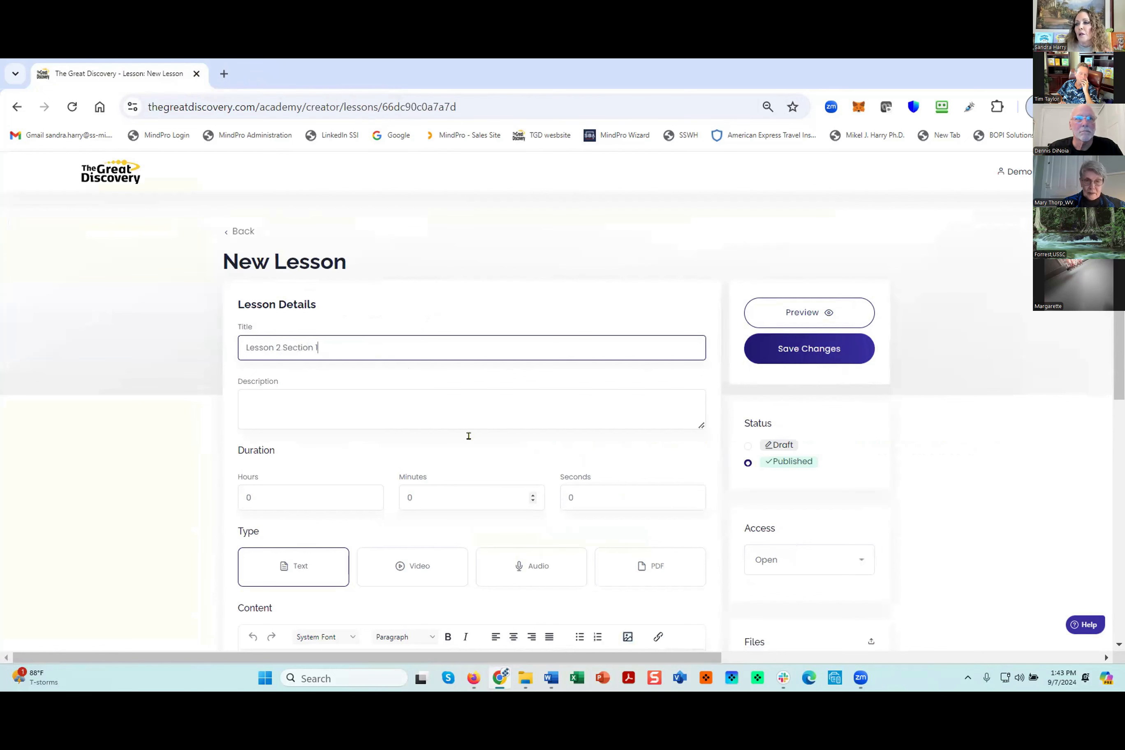
- Set the lesson type to PDF and choose "Content Provider Information & FAQs" as its PDF file
click(641, 565)
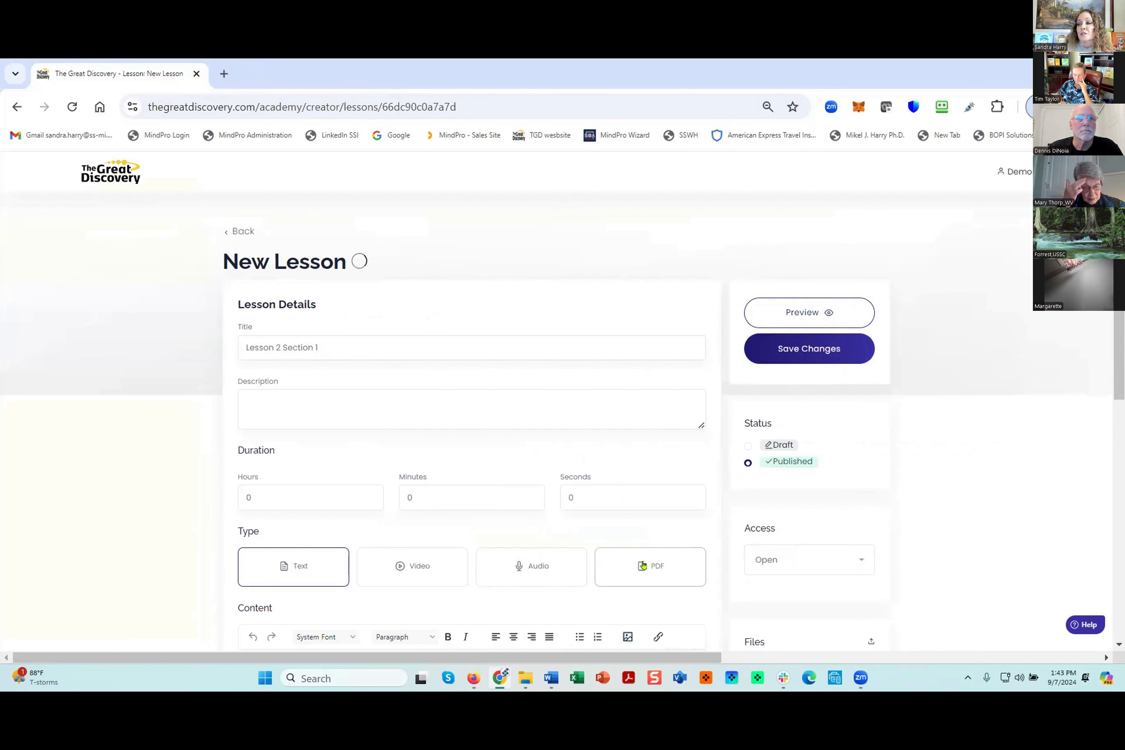
scroll(643, 565, down, 3)
click(273, 475)
click(250, 169)
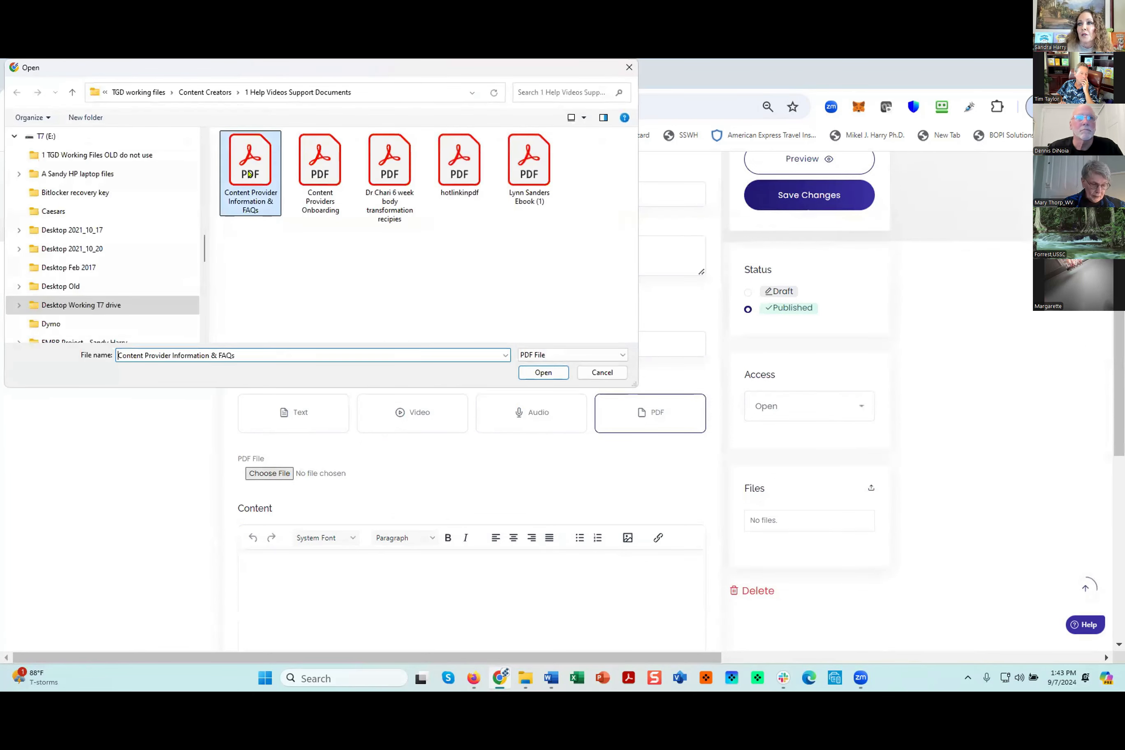
click(542, 373)
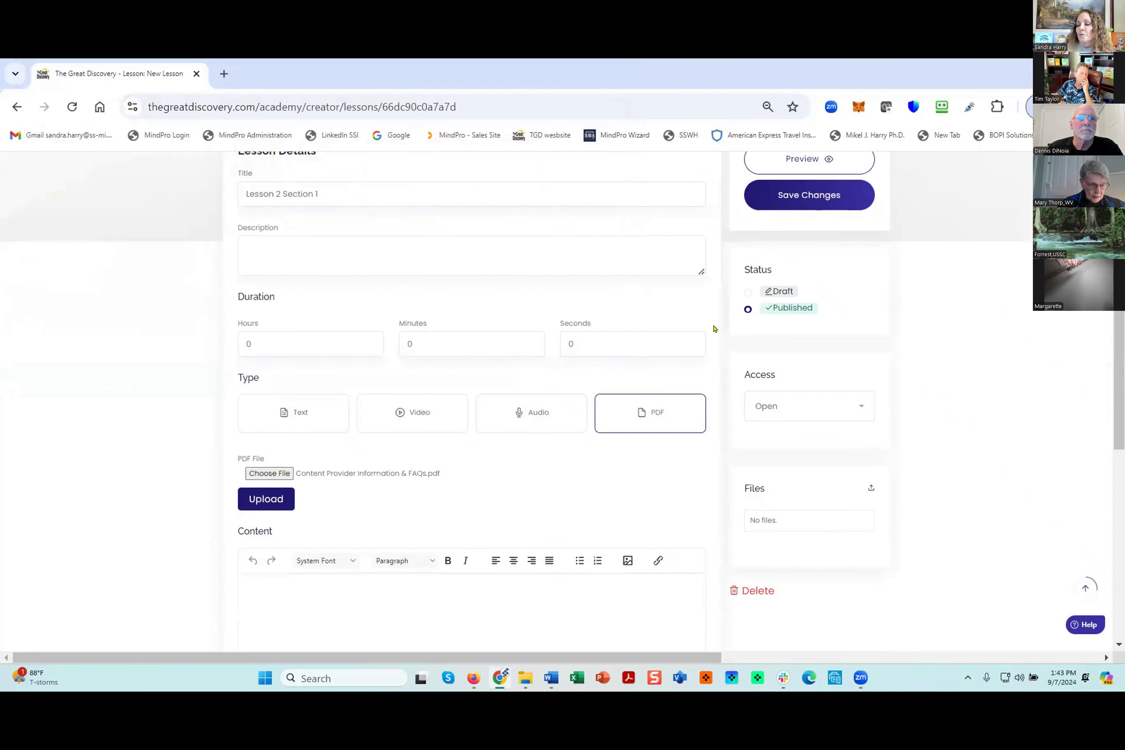
- Paste the copied "Chapter 1 – Introducing Stephanie" text into the lesson content and save the changes
click(304, 597)
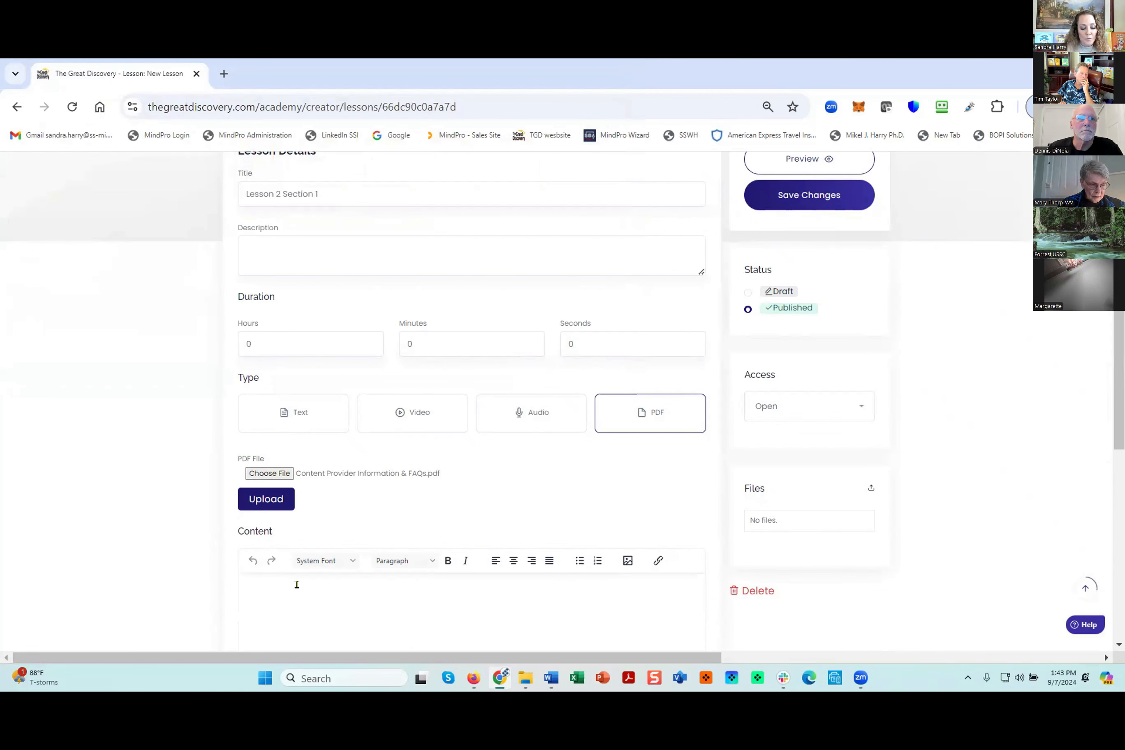
key(ctrl+v)
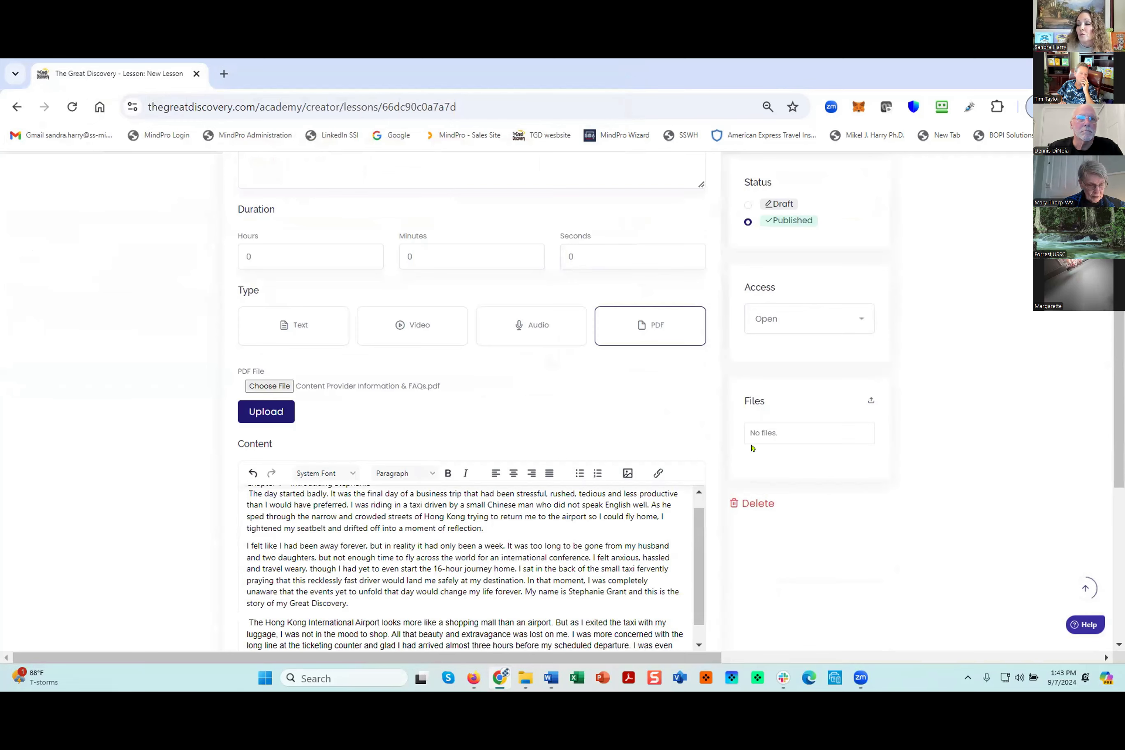
scroll(959, 446, up, 5)
click(805, 350)
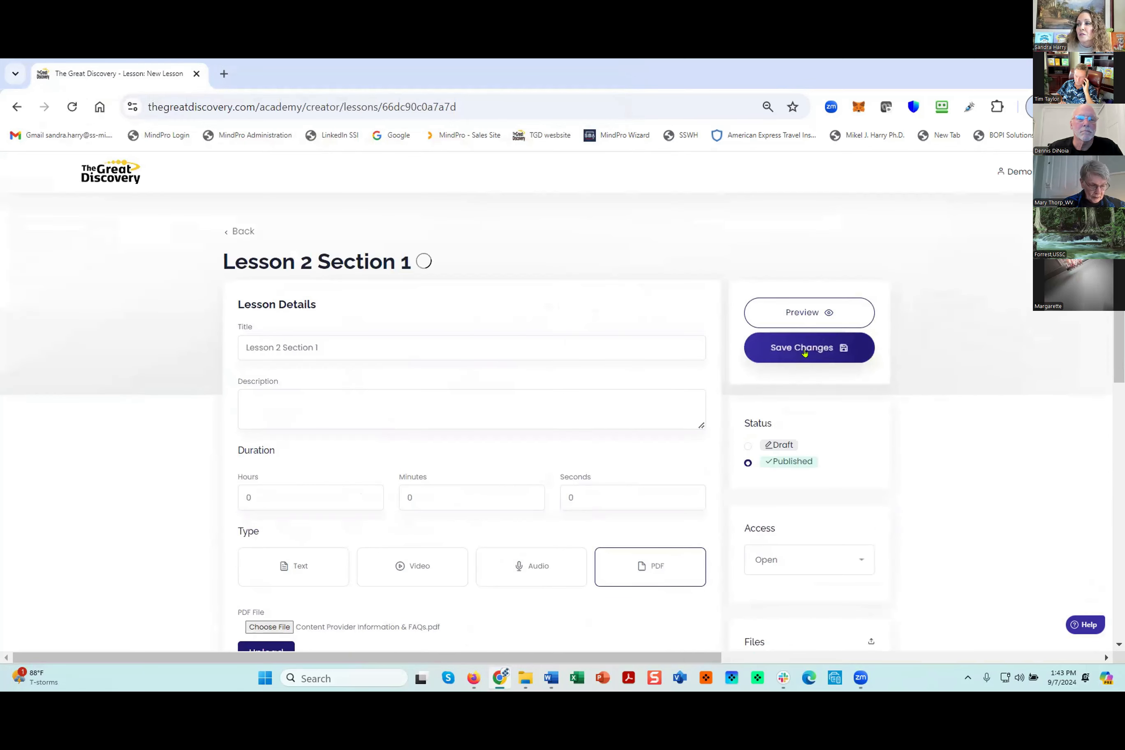
- Attach the Excel file "Course Organization Worksheet" to Lesson 2 Section 1 as a supplementary file and save the lesson
scroll(924, 477, down, 5)
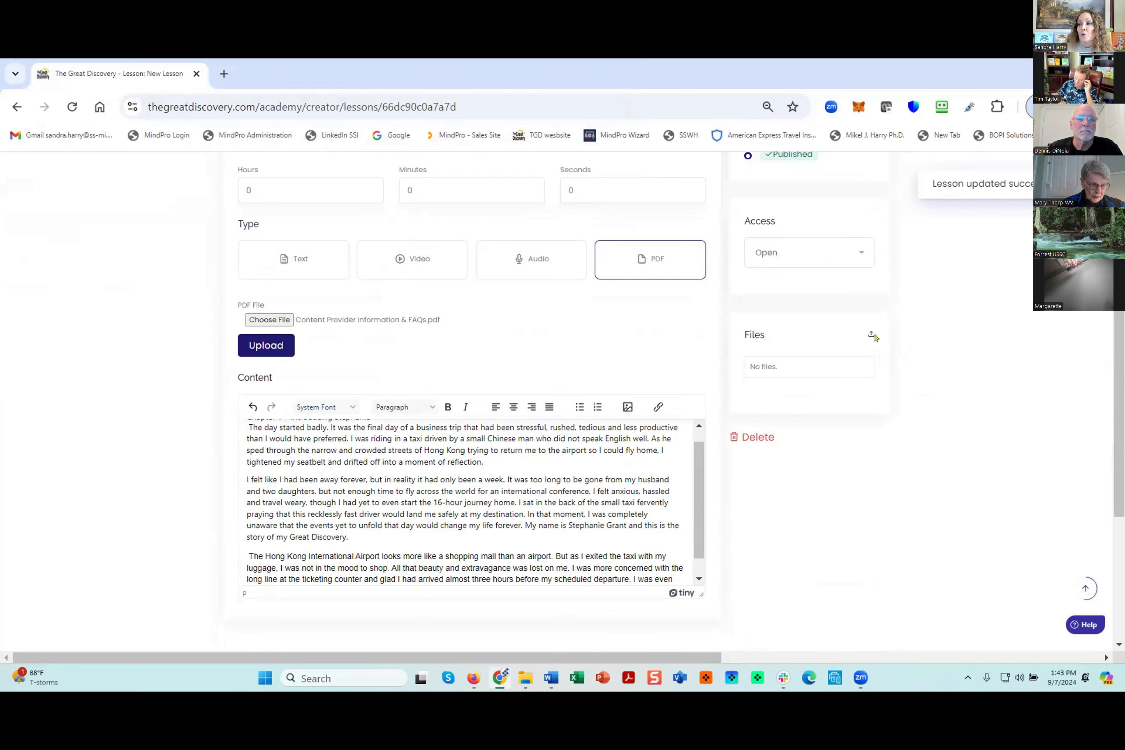
click(870, 336)
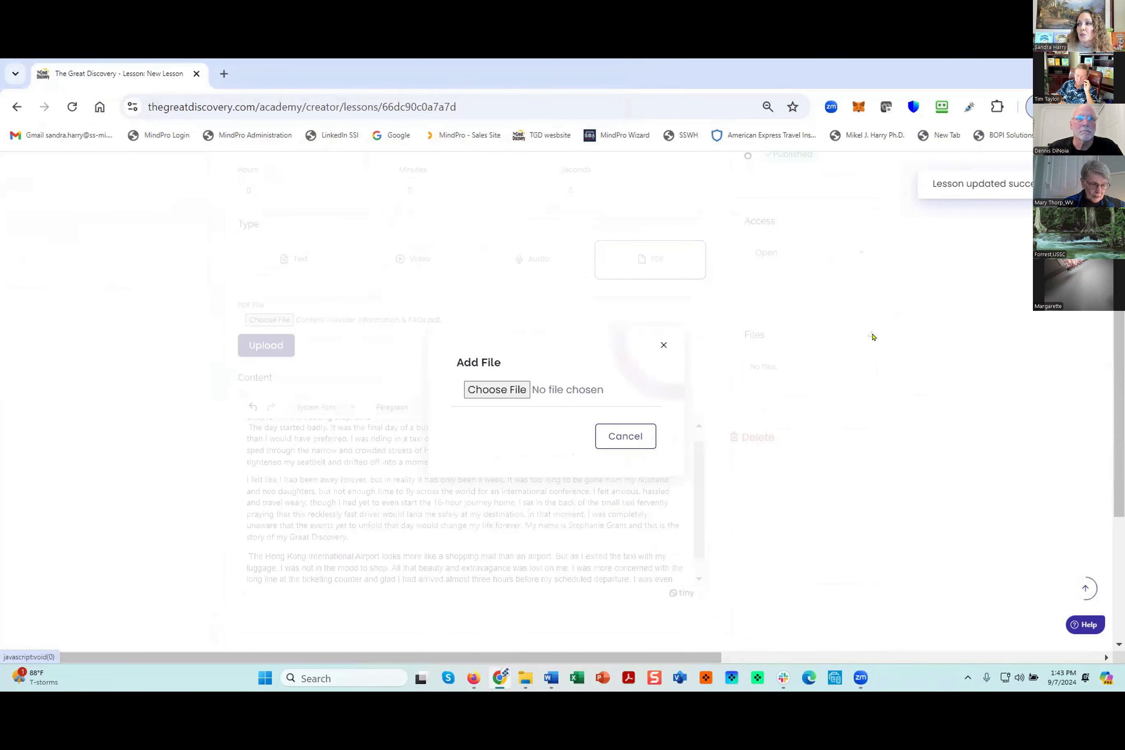
click(481, 391)
click(318, 256)
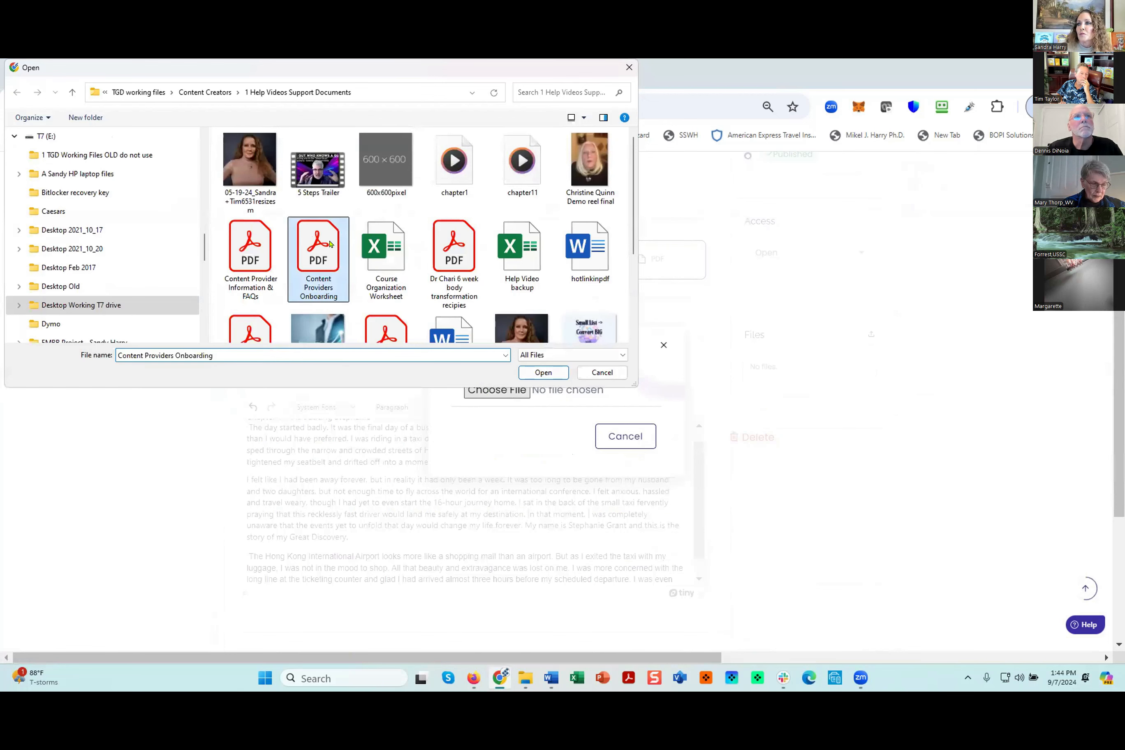
click(399, 254)
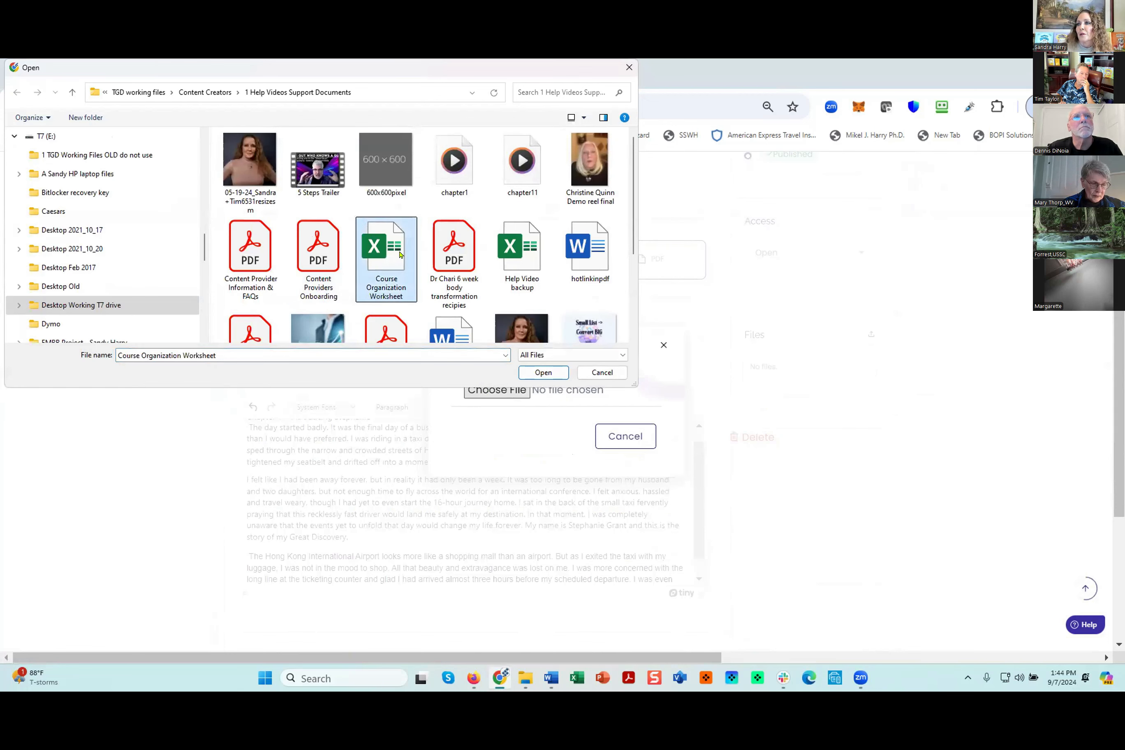
click(543, 372)
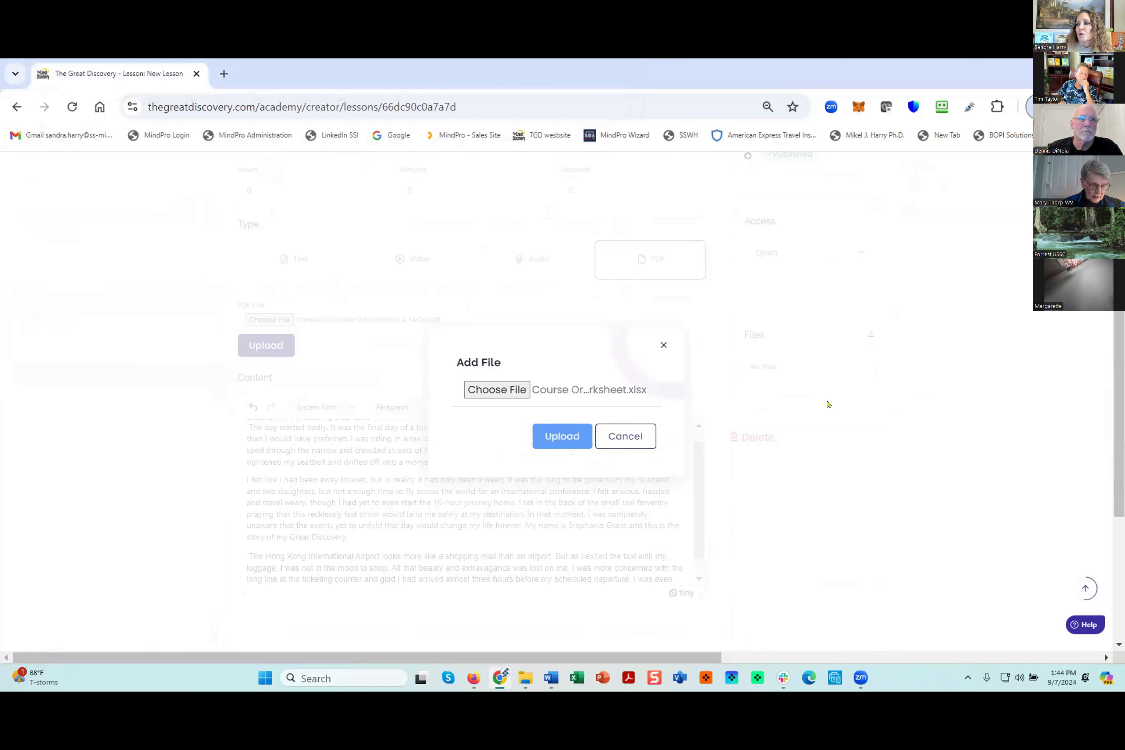
scroll(822, 387, up, 5)
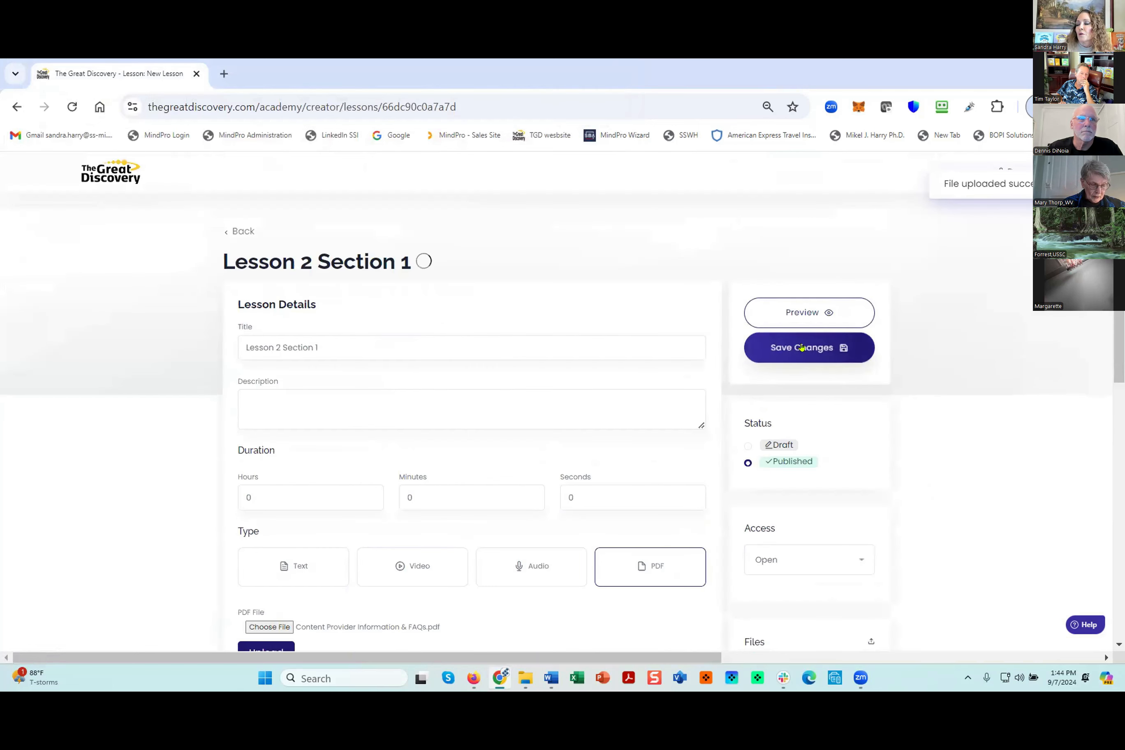
click(802, 347)
- Preview Lesson 2 Section 1 as a learner and check its PDF pages, lesson text and supplementary file
click(802, 312)
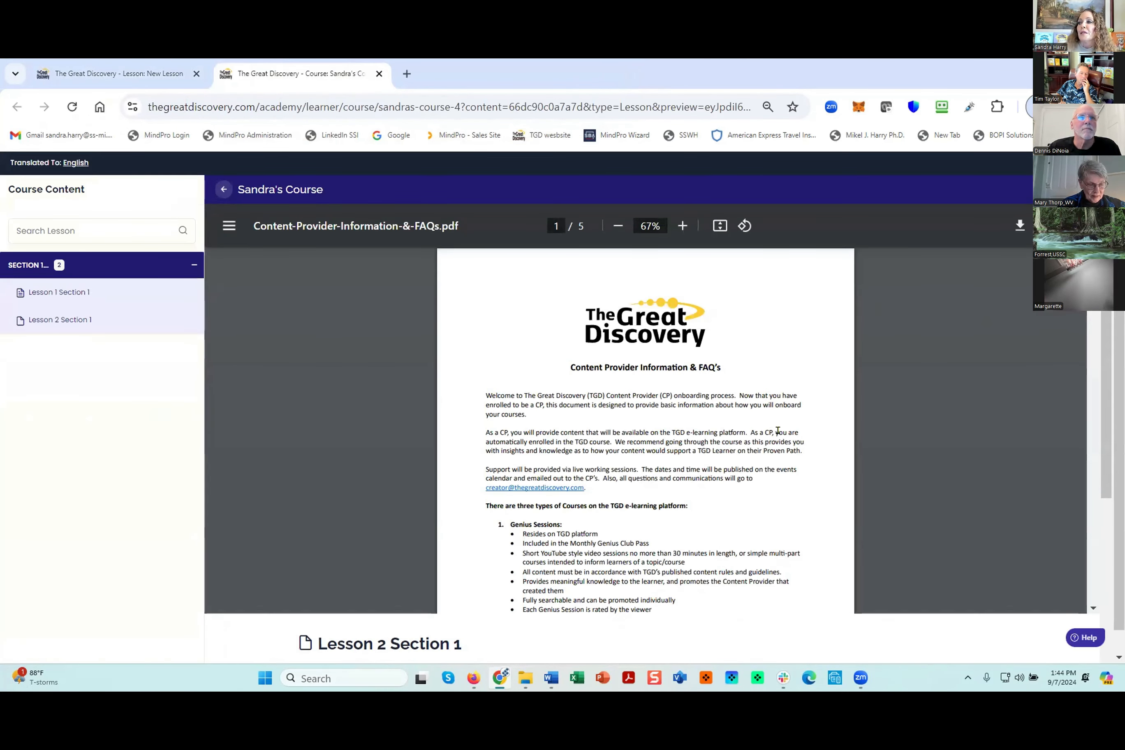
scroll(780, 438, down, 8)
scroll(783, 438, down, 4)
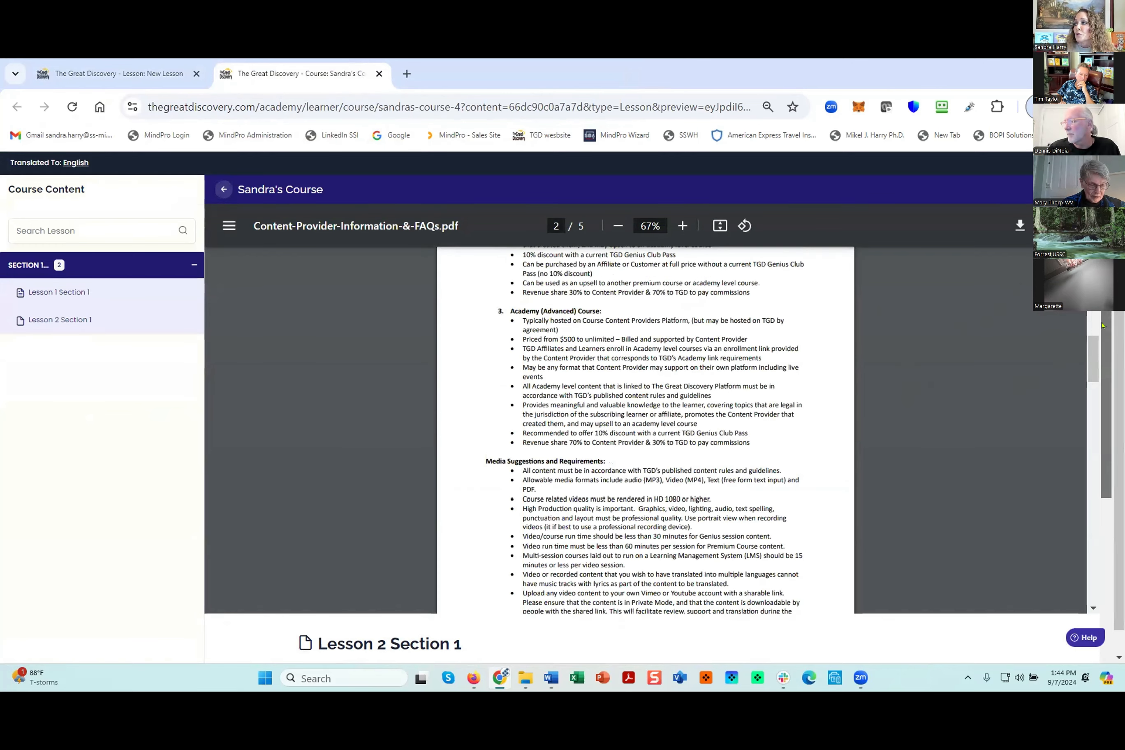
scroll(1102, 412, down, 1)
scroll(1103, 413, down, 4)
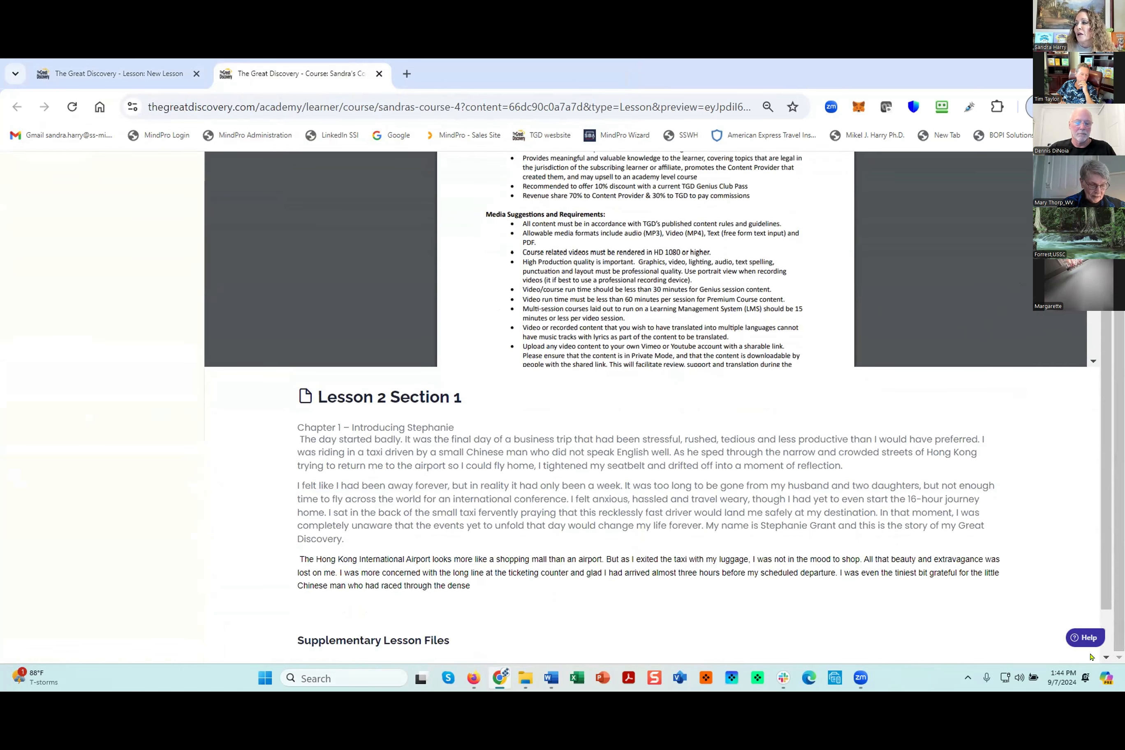
scroll(1015, 617, down, 1)
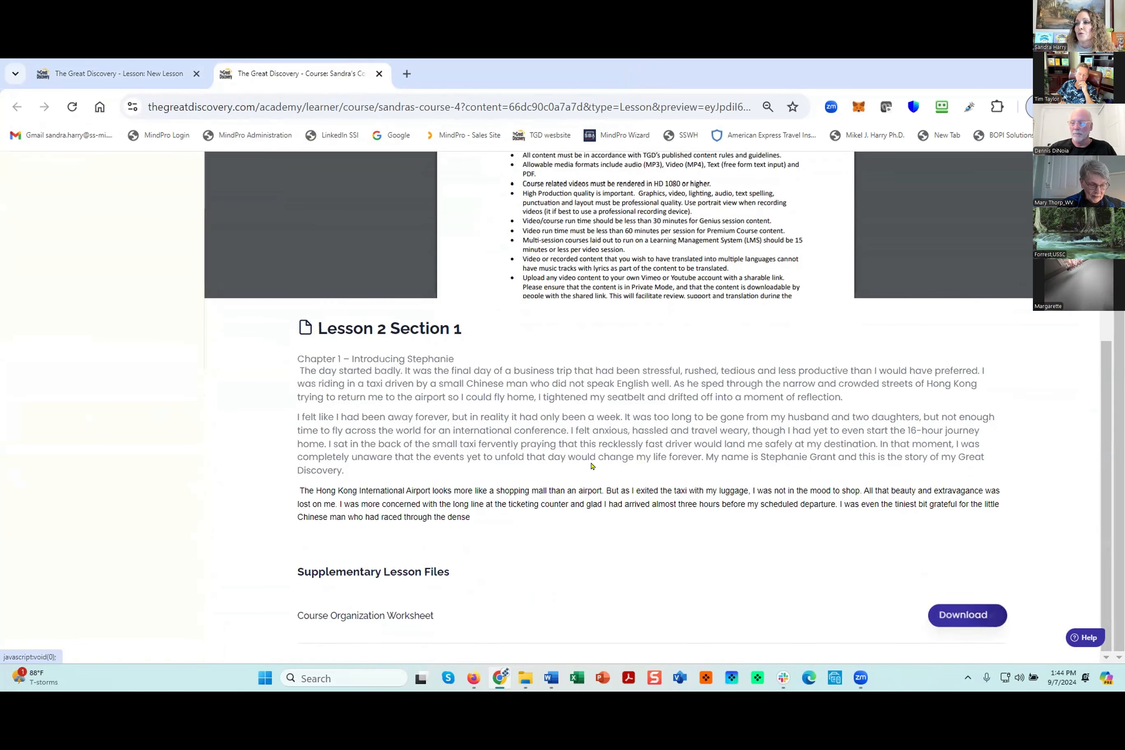
scroll(591, 465, up, 5)
scroll(104, 245, up, 1)
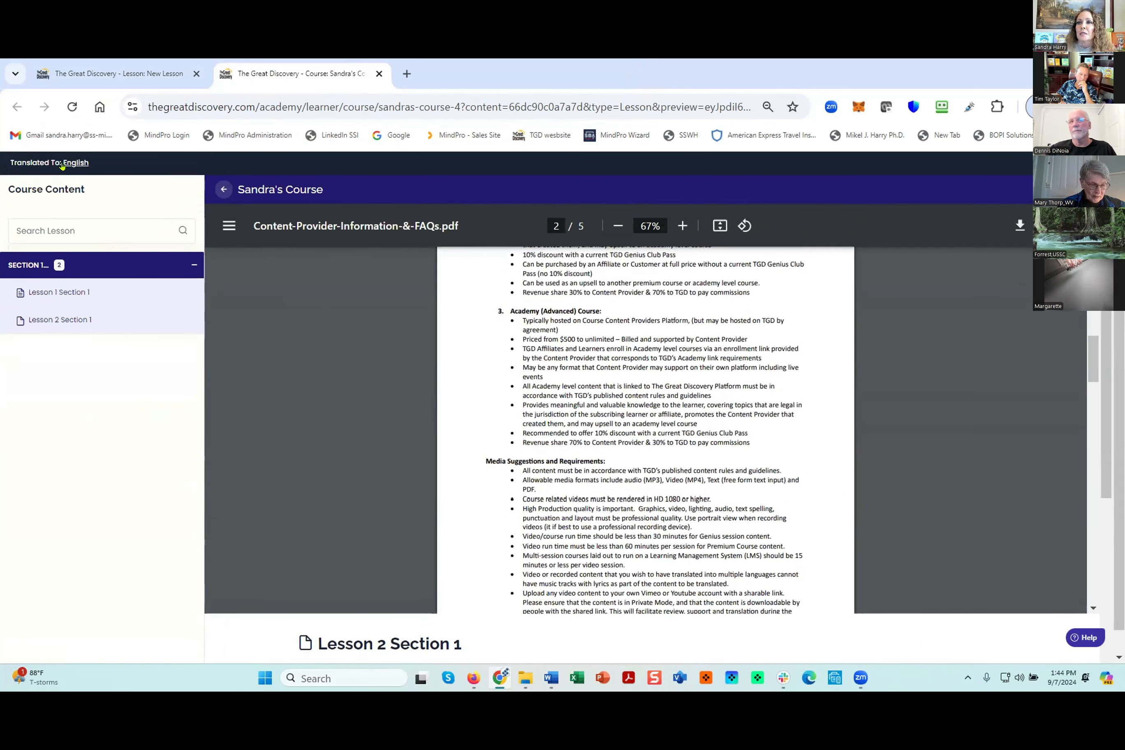
- Translate the lesson preview to Albanian and compare the embedded PDF with the translated lesson text
click(68, 165)
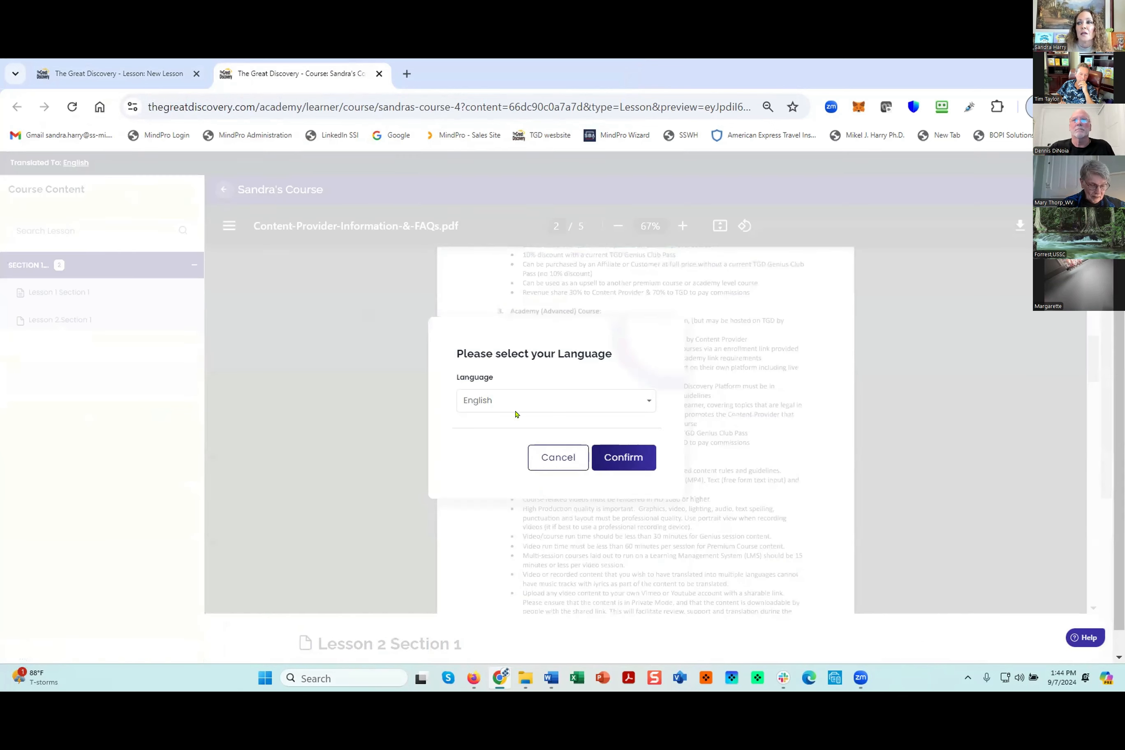
click(513, 407)
click(494, 472)
click(623, 457)
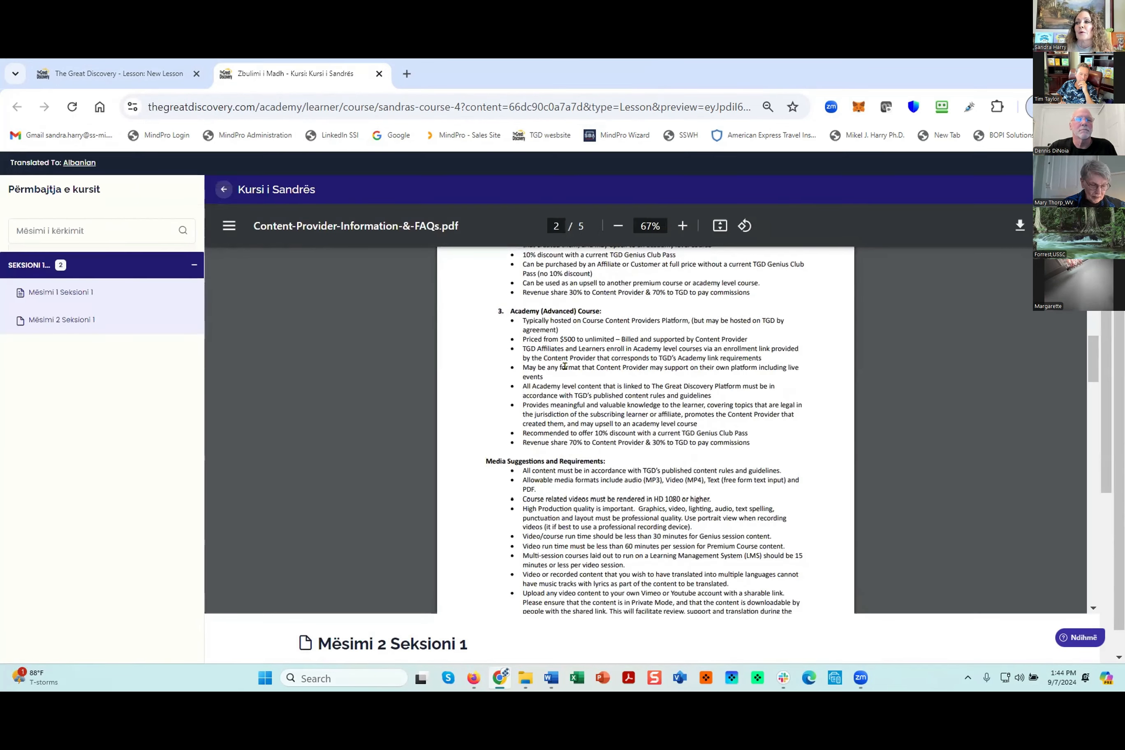
scroll(668, 457, down, 20)
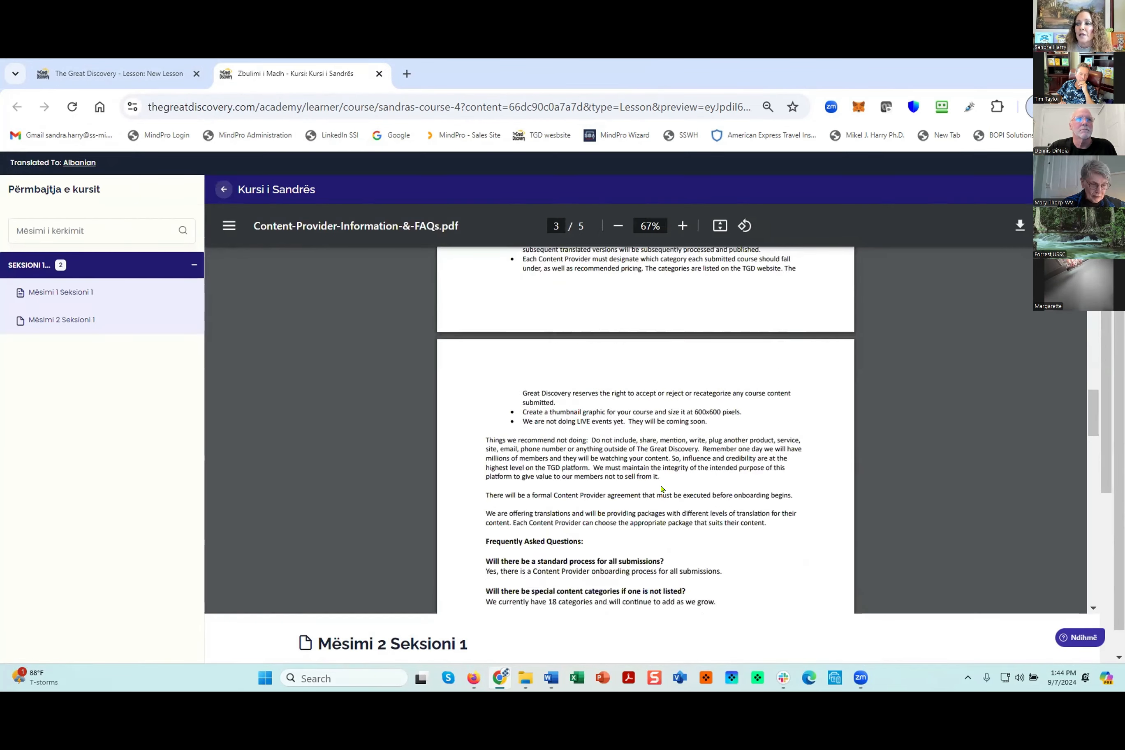
scroll(644, 435, down, 1)
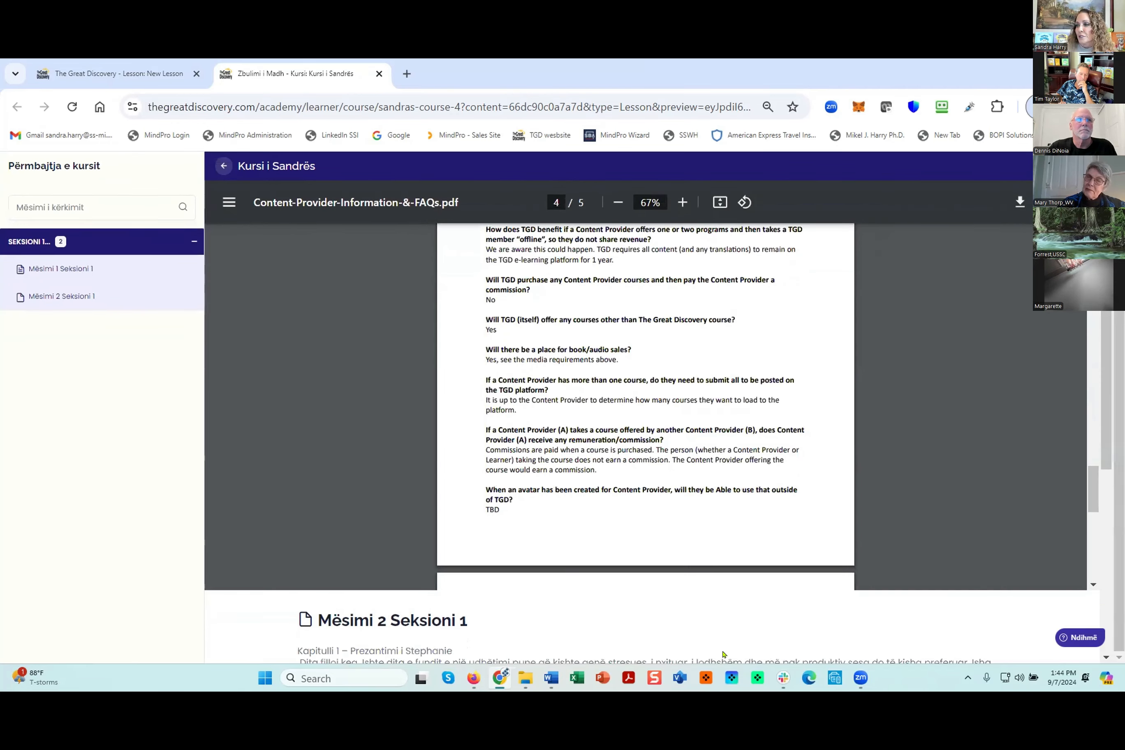
scroll(644, 436, down, 1)
scroll(406, 333, down, 3)
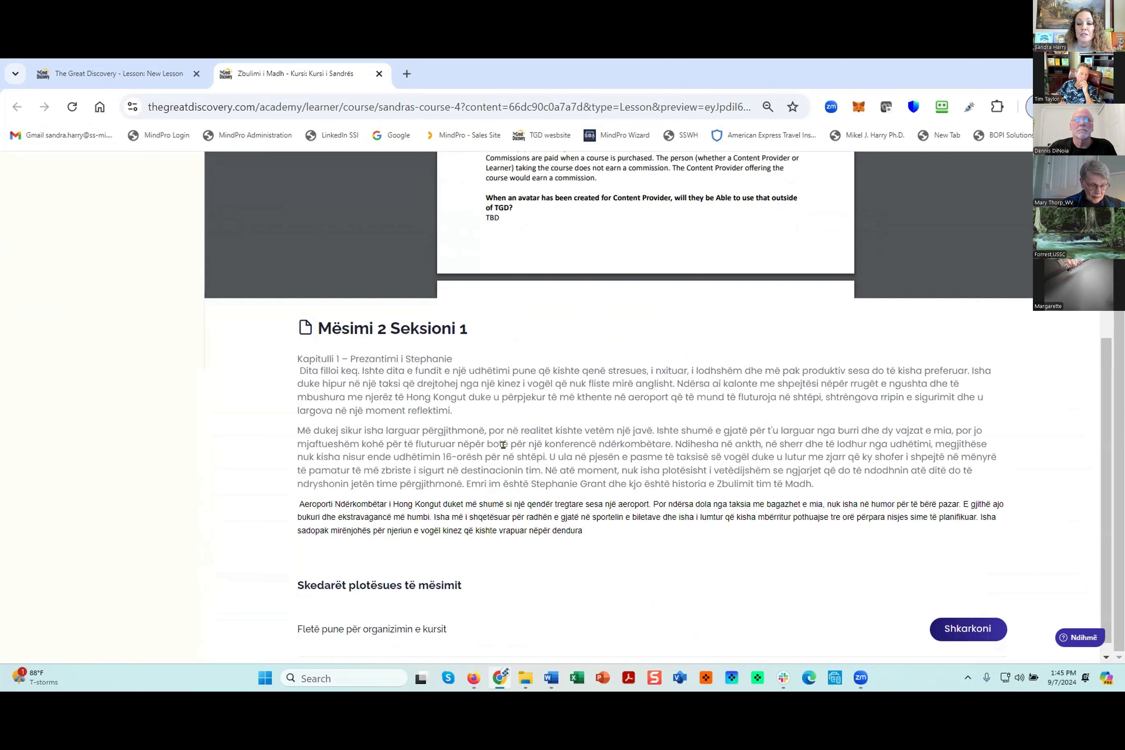
mouse_move(504, 431)
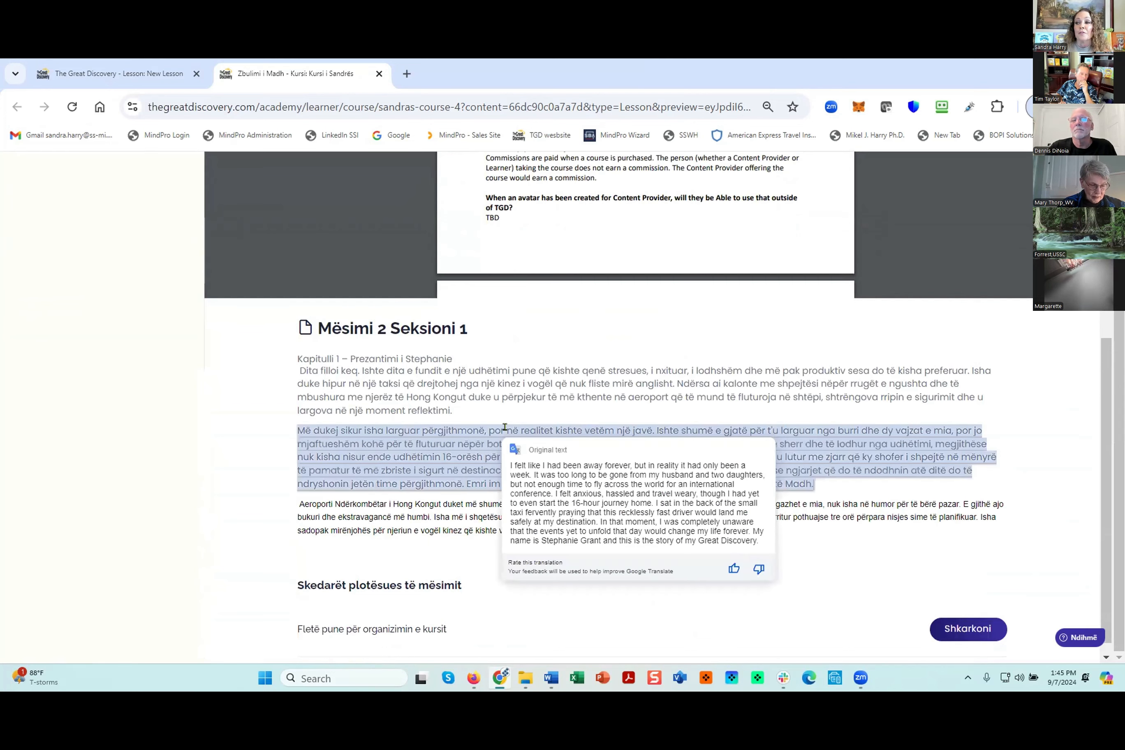
scroll(159, 395, up, 5)
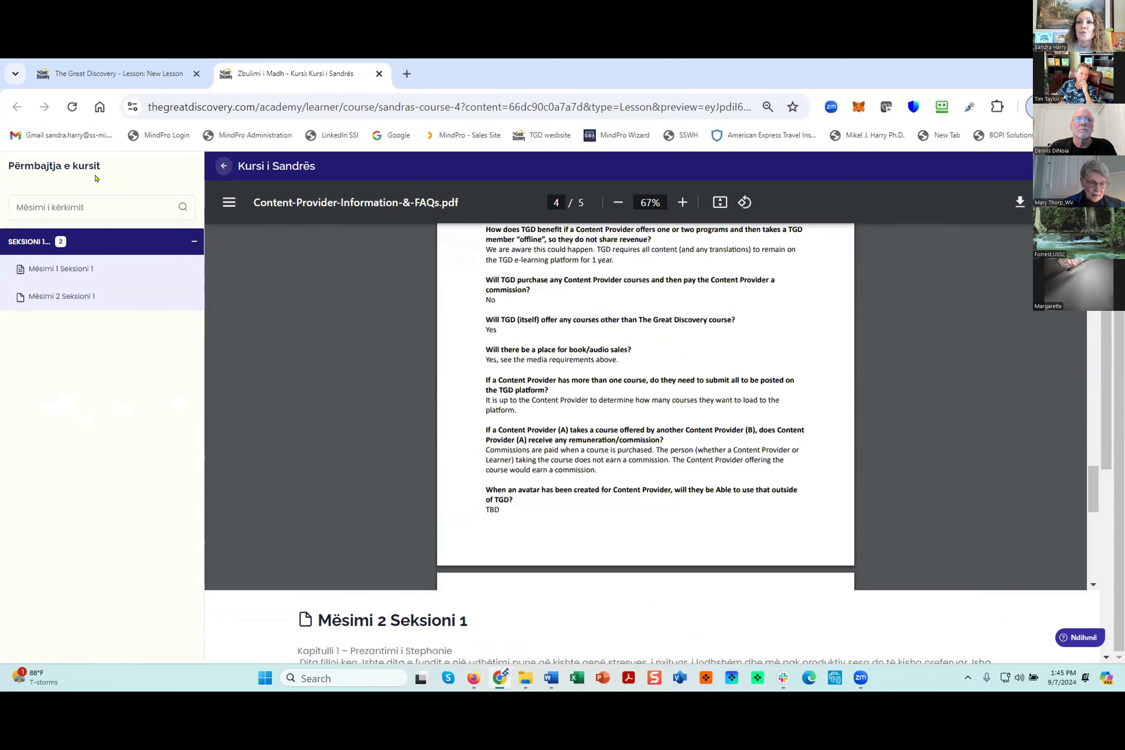
scroll(81, 263, up, 1)
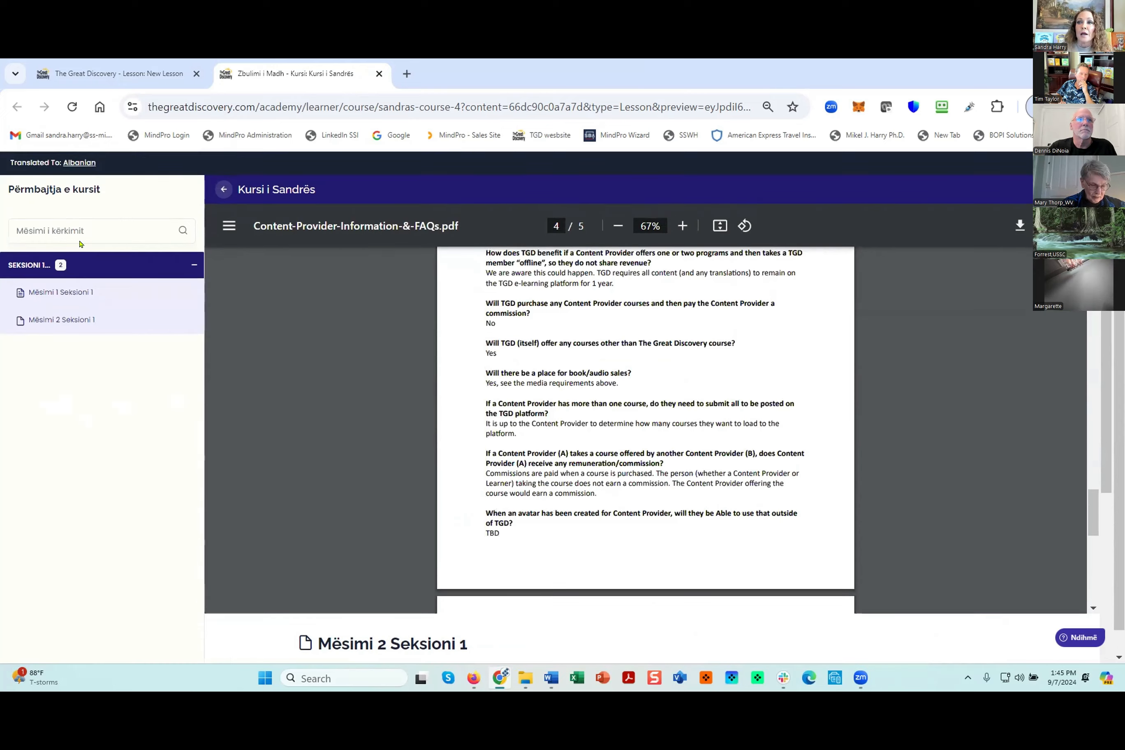
- Switch the preview language back to English and close the lesson preview
click(73, 164)
click(511, 400)
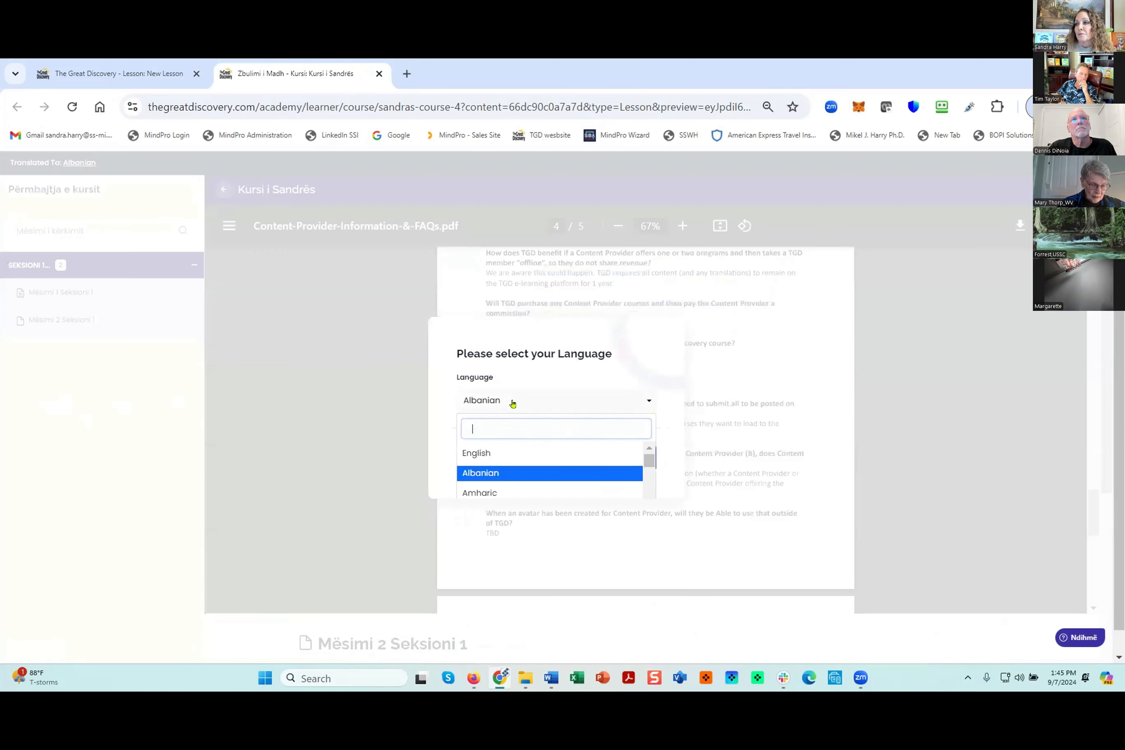
click(492, 452)
click(618, 459)
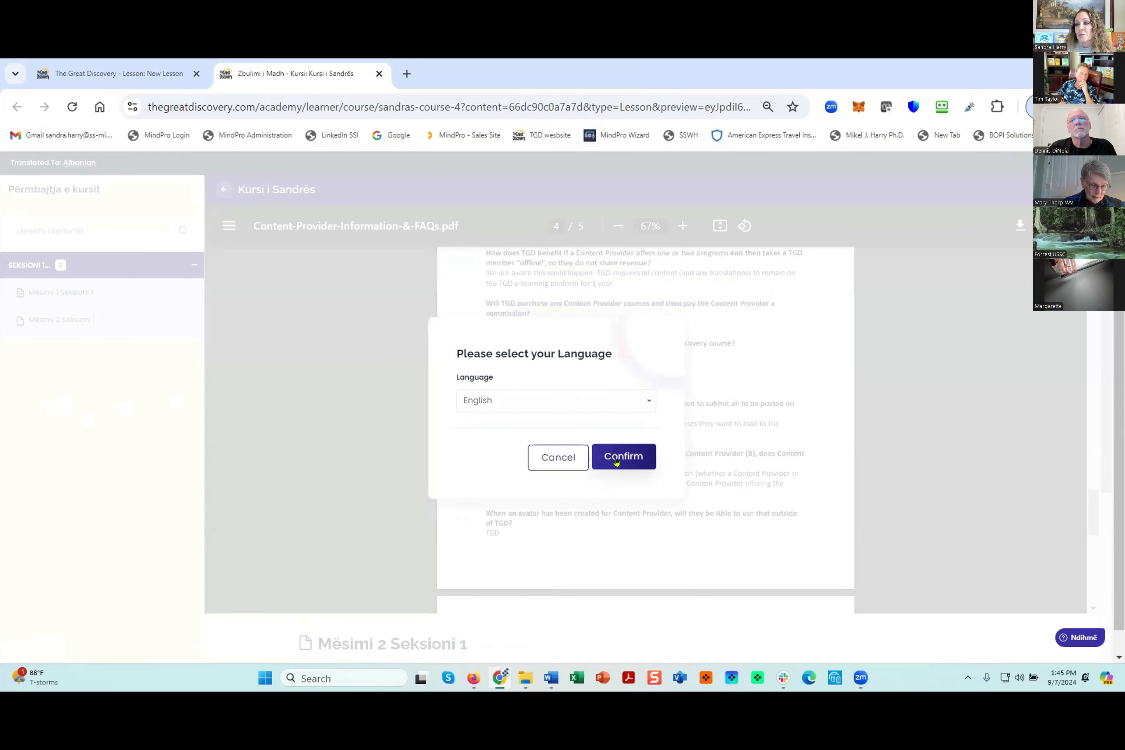
click(379, 74)
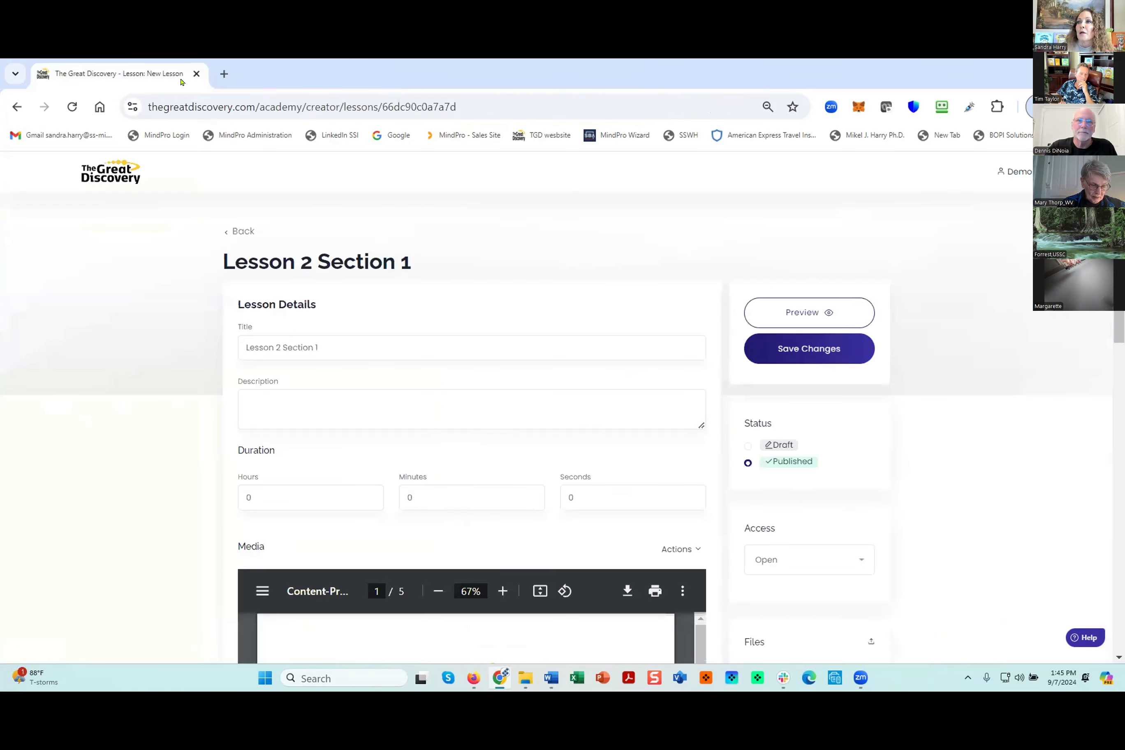
- Return to the course content and add a section titled "Section 2", reusing the title as its description
click(241, 231)
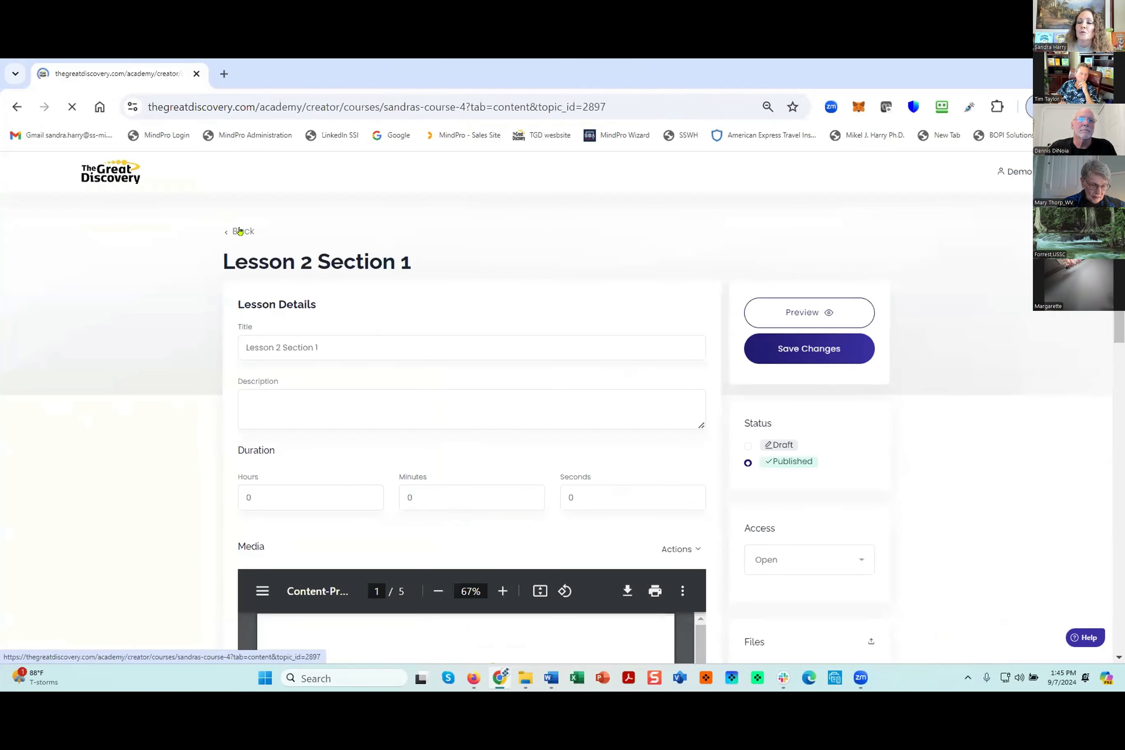
scroll(581, 370, down, 3)
click(446, 347)
click(322, 310)
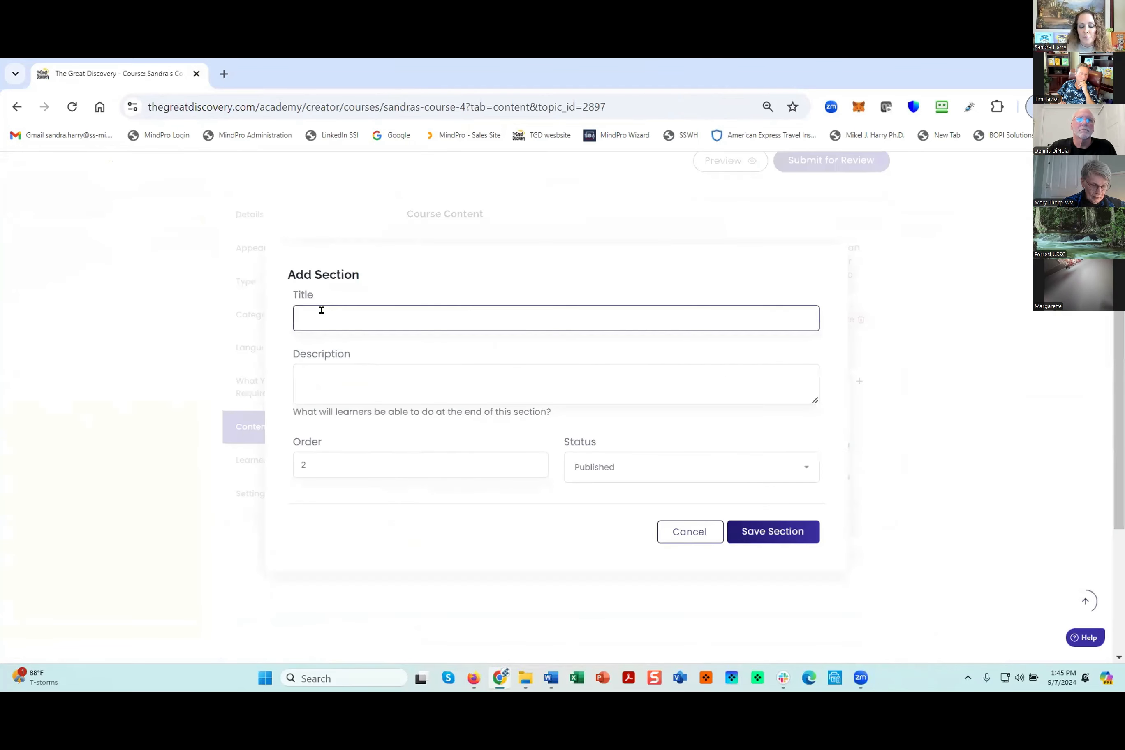
text(Section 2)
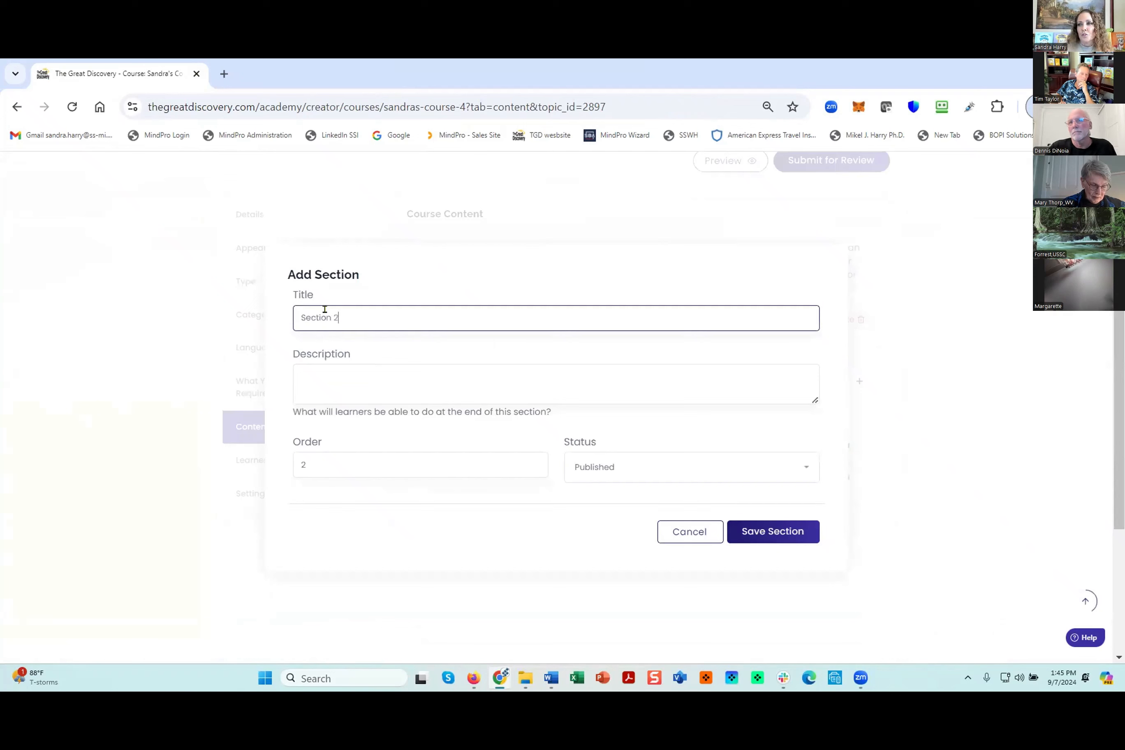
key(ctrl+a)
key(ctrl+c)
click(317, 366)
key(ctrl+v)
click(741, 528)
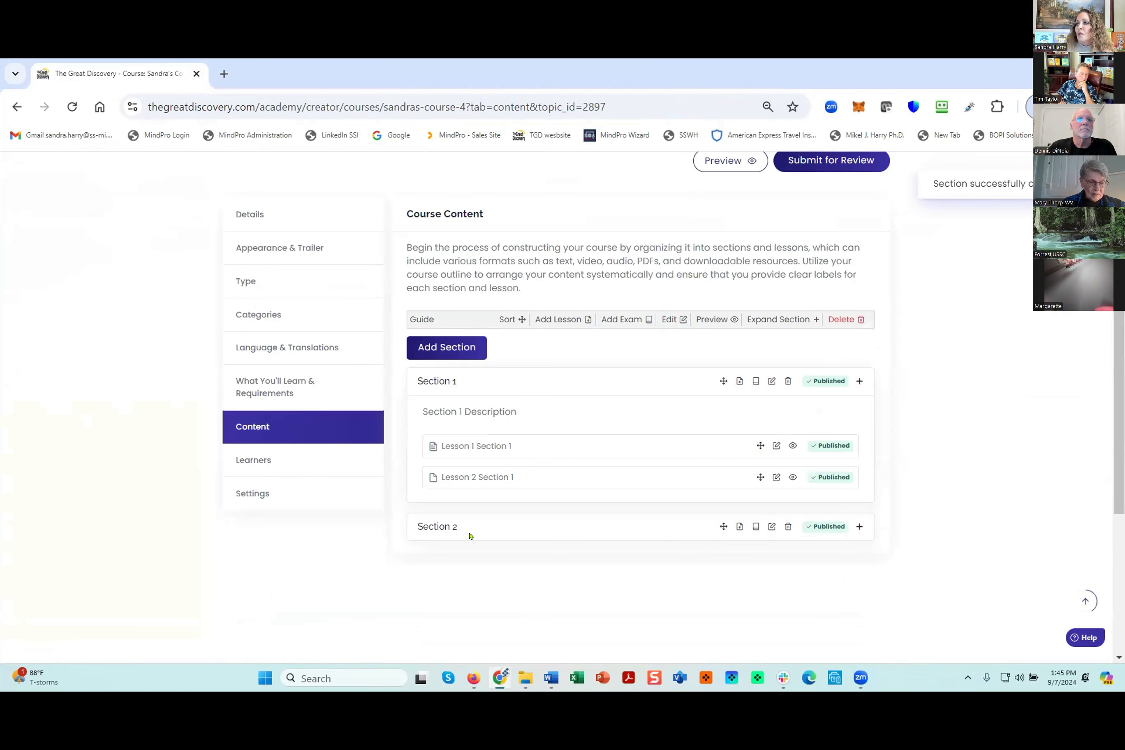
- Add a lesson to Section 2 titled "Lesson 1 Section 2" and reuse the title as its description
click(737, 526)
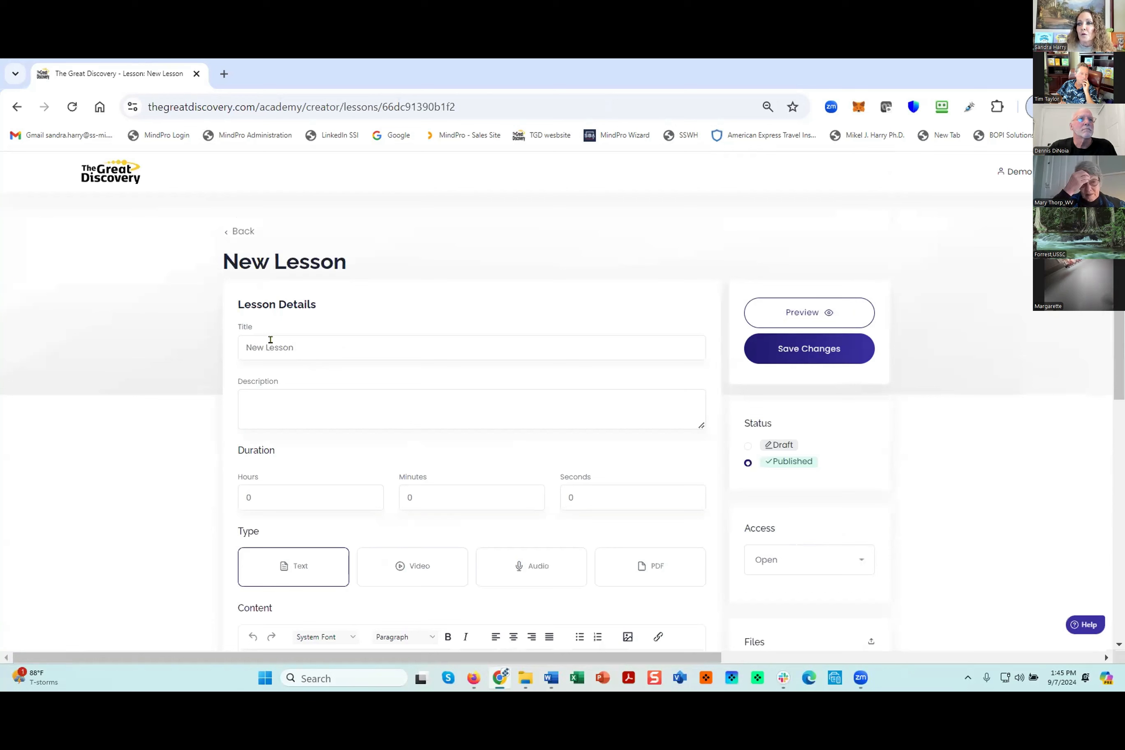
double_click(262, 342)
key(BackSpace)
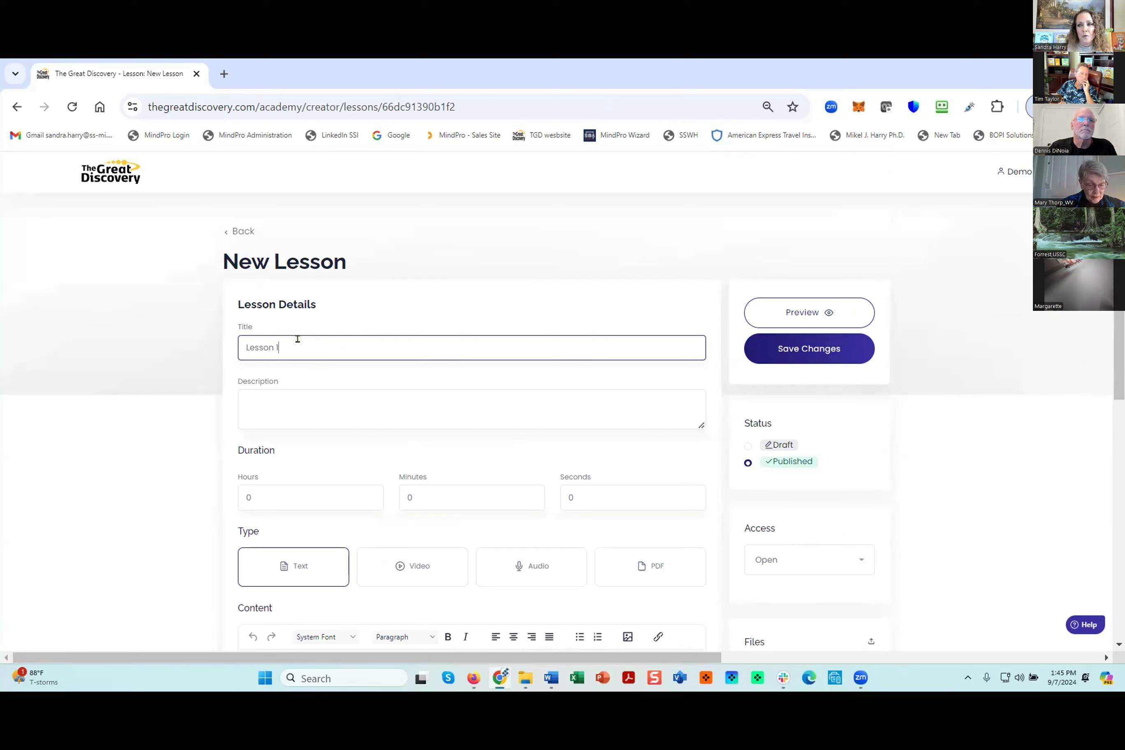
text(1 Section)
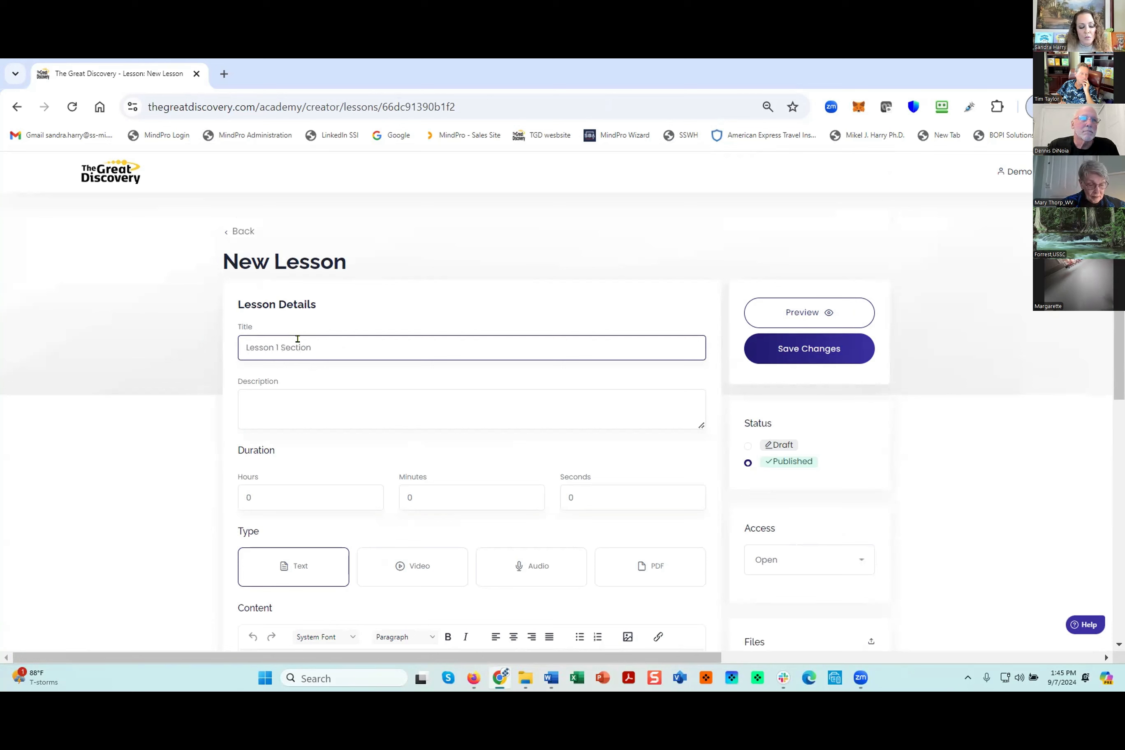
drag(344, 339, 218, 347)
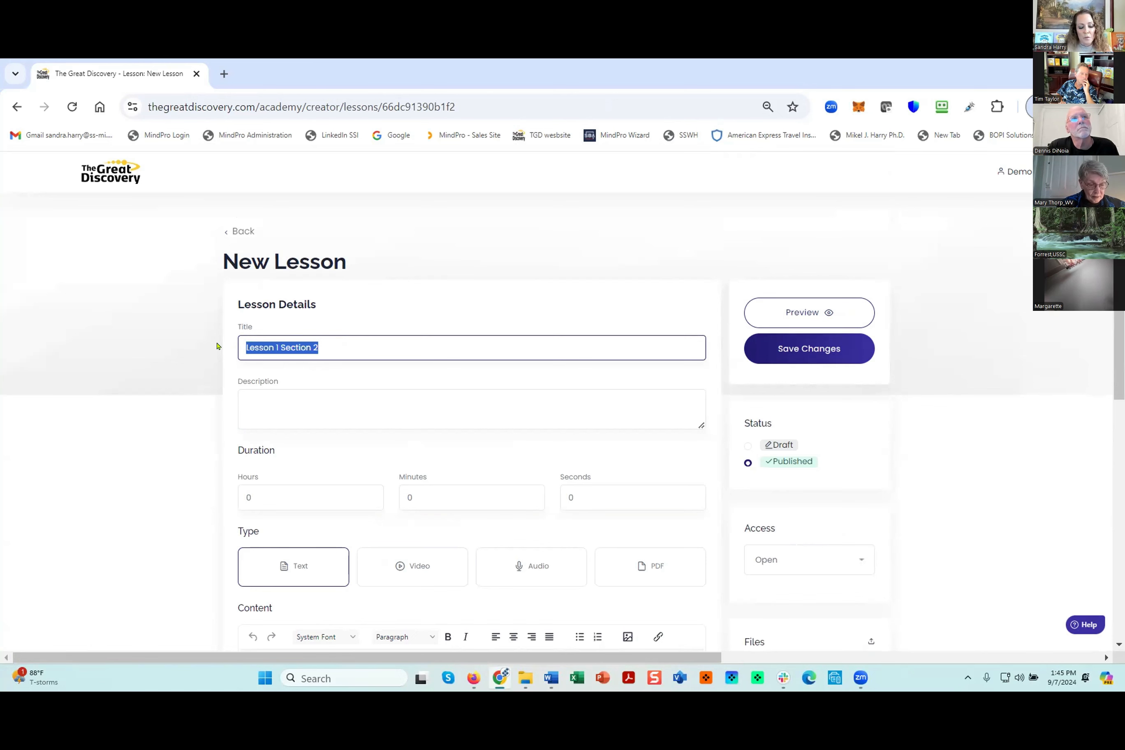
click(262, 396)
key(ctrl+v)
click(472, 514)
- Make the lesson a video lesson and upload "5 Steps Trailer.mp4" as its video
click(412, 564)
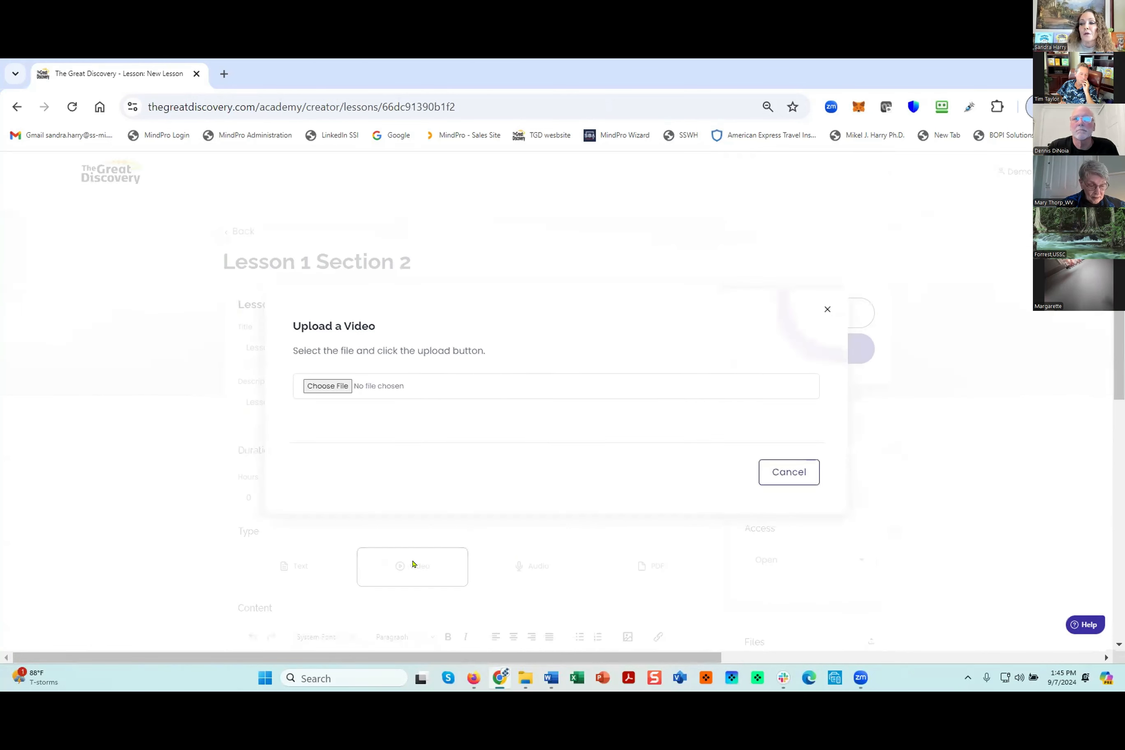
click(349, 382)
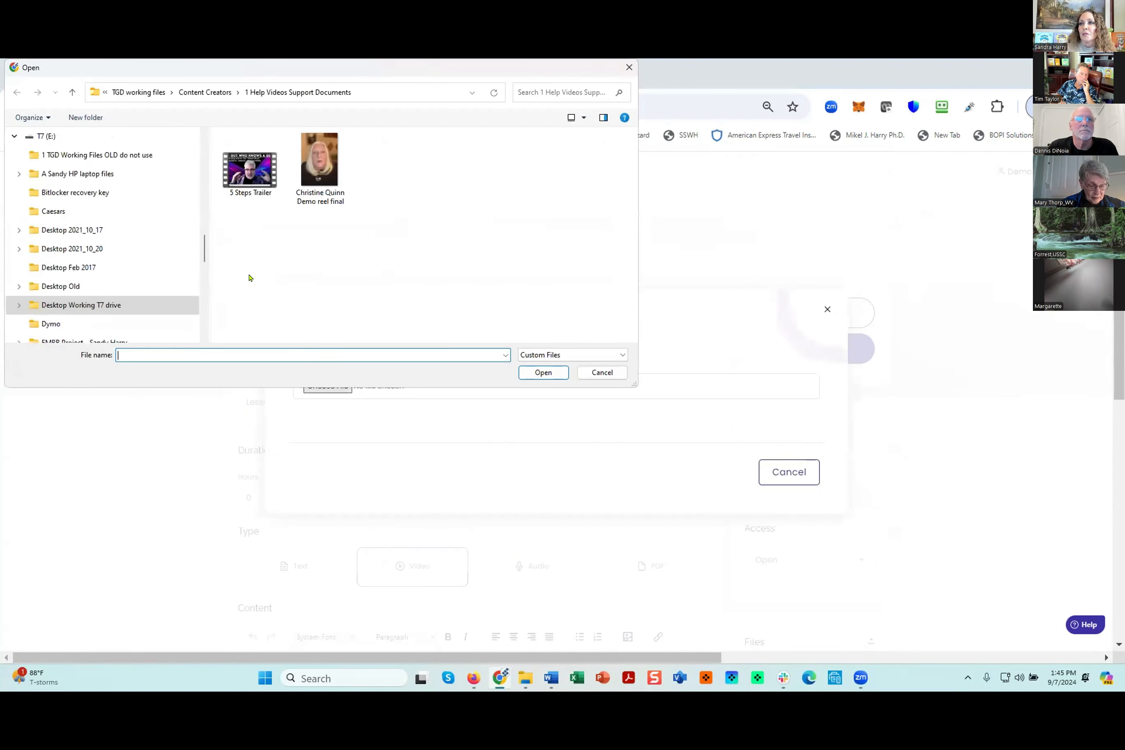
click(257, 170)
click(543, 372)
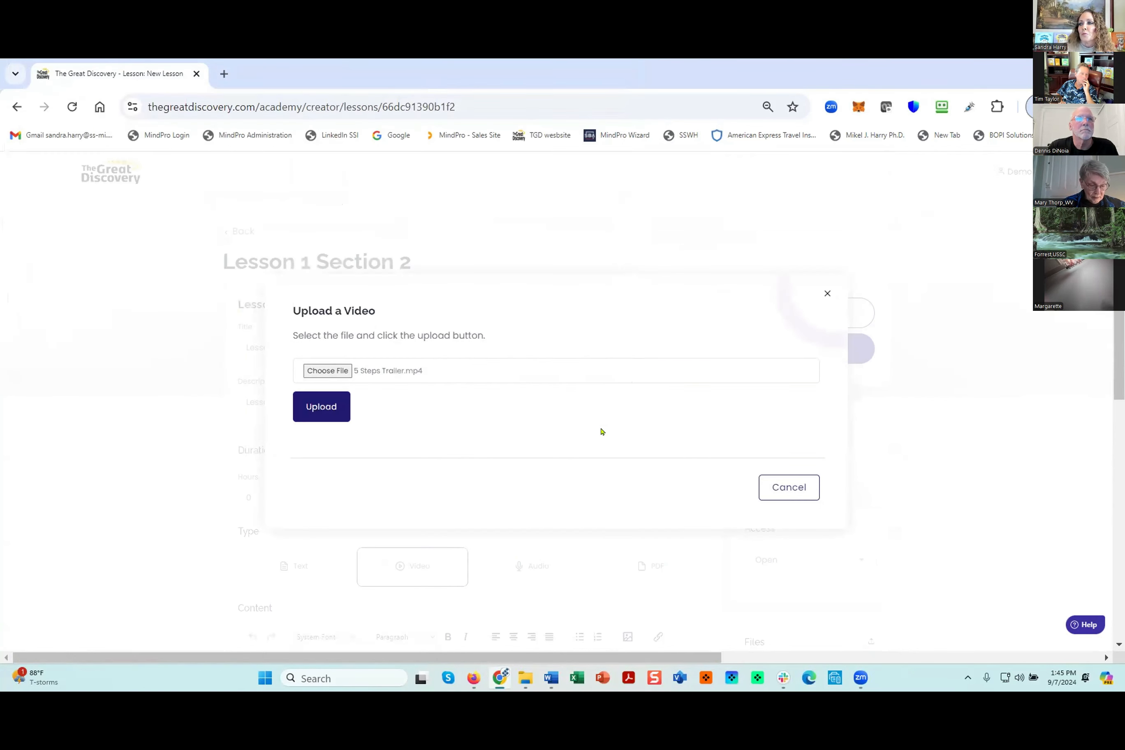
click(319, 406)
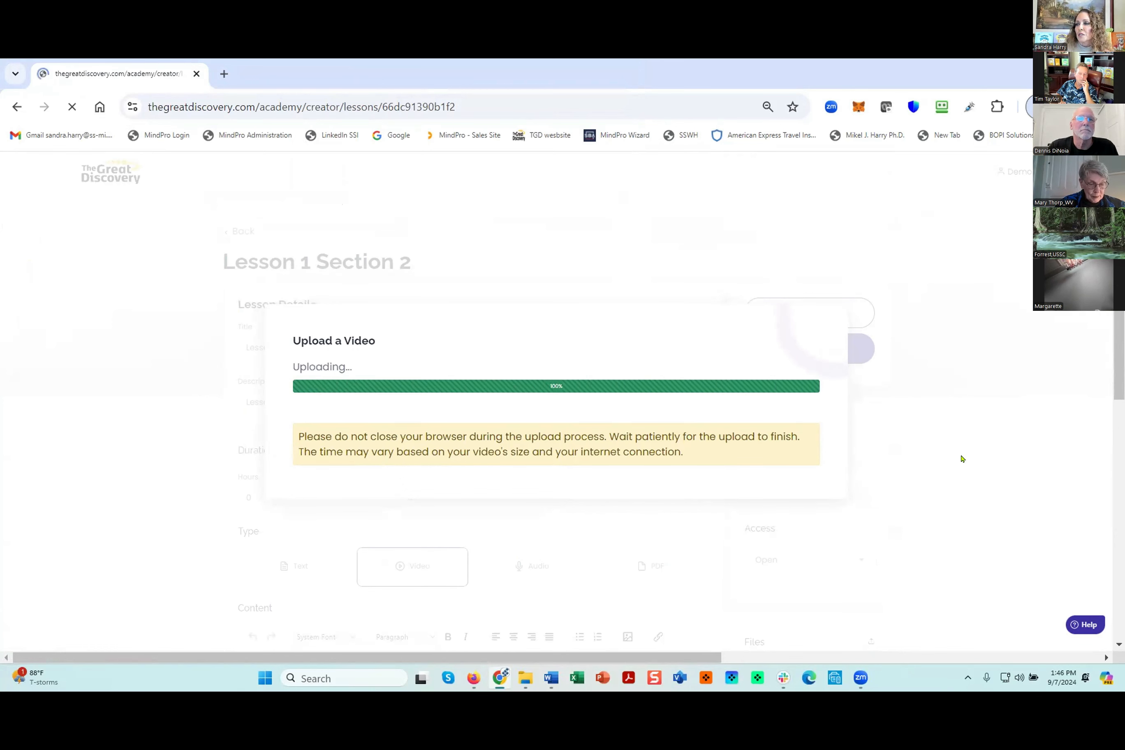
- Enter "Lesson 1 Section 2" as the content text below the lesson's video
scroll(893, 513, down, 3)
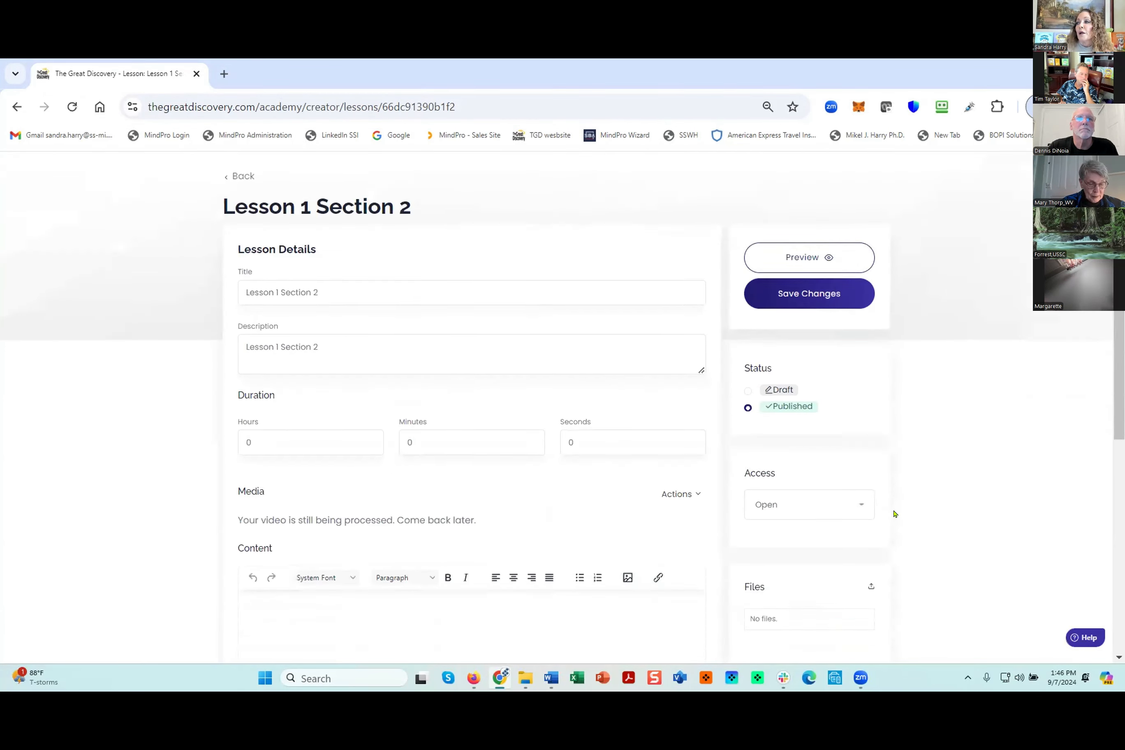
click(678, 400)
click(675, 400)
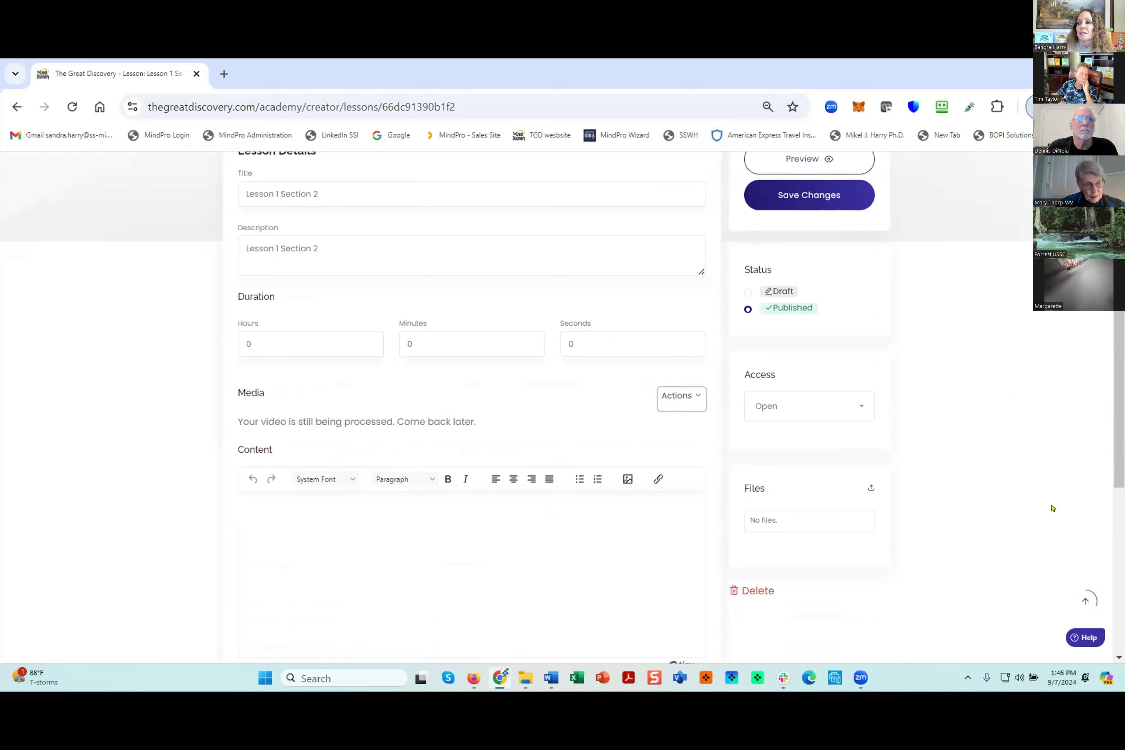
click(285, 513)
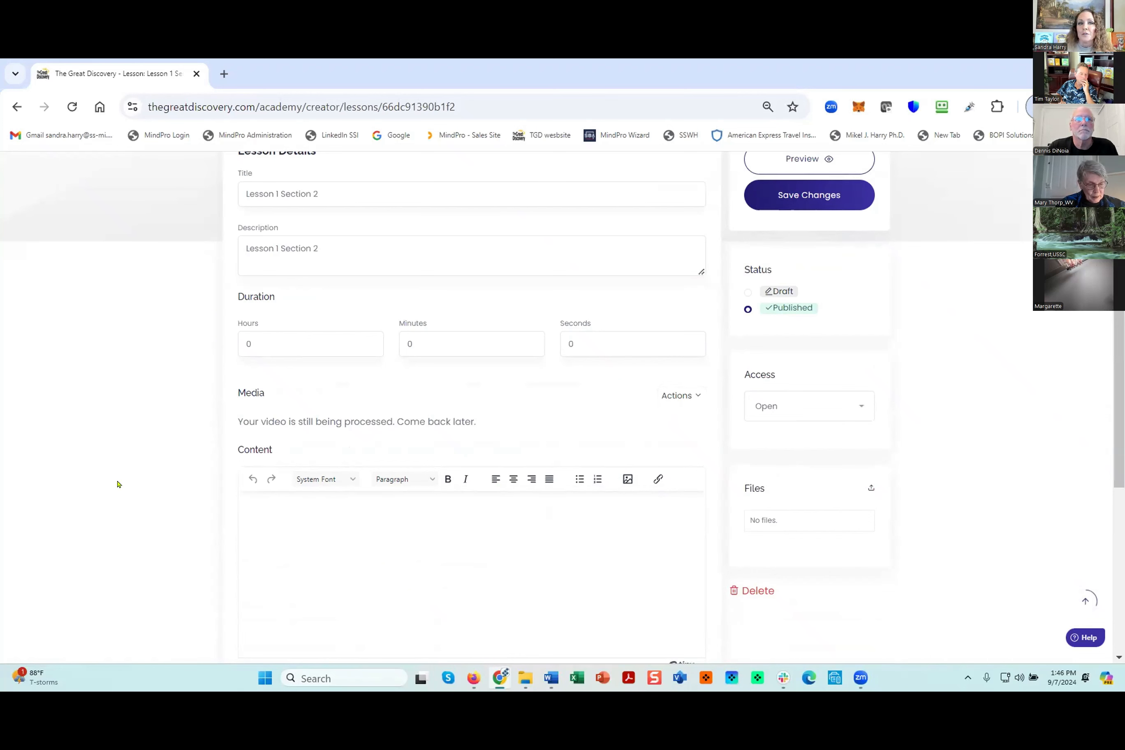
key(ctrl+v)
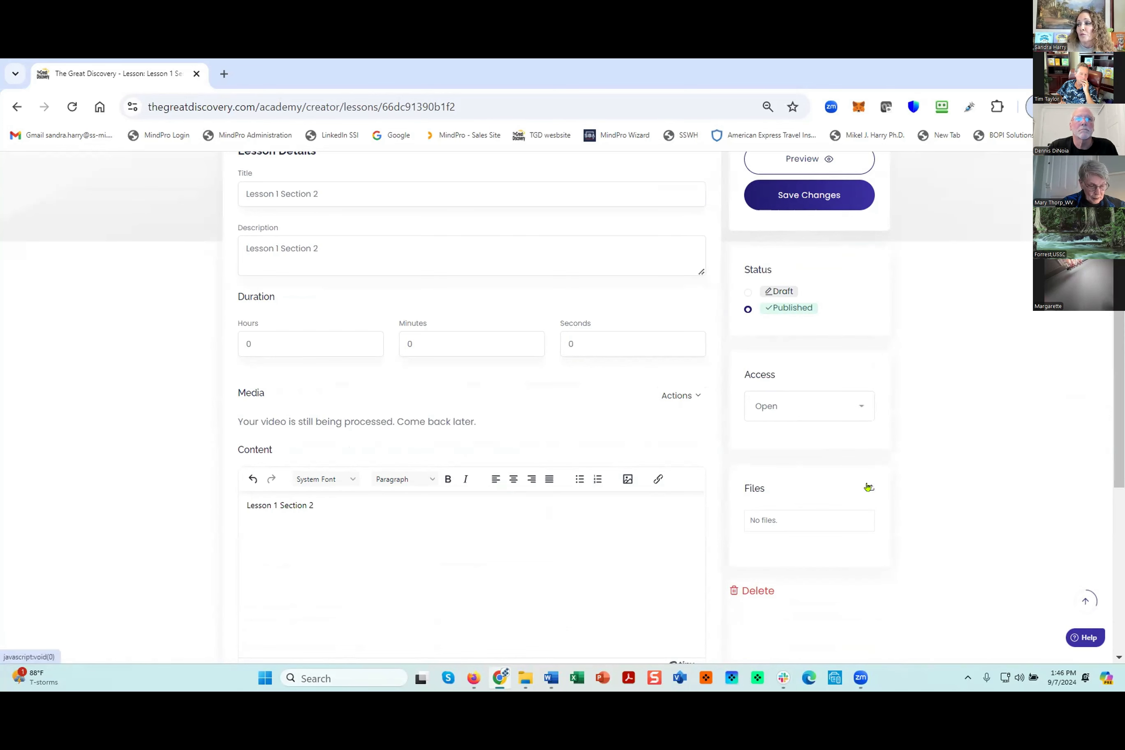
- Attach the recipes PDF to the lesson as a downloadable file and save the lesson
click(868, 488)
click(492, 396)
click(466, 244)
click(538, 375)
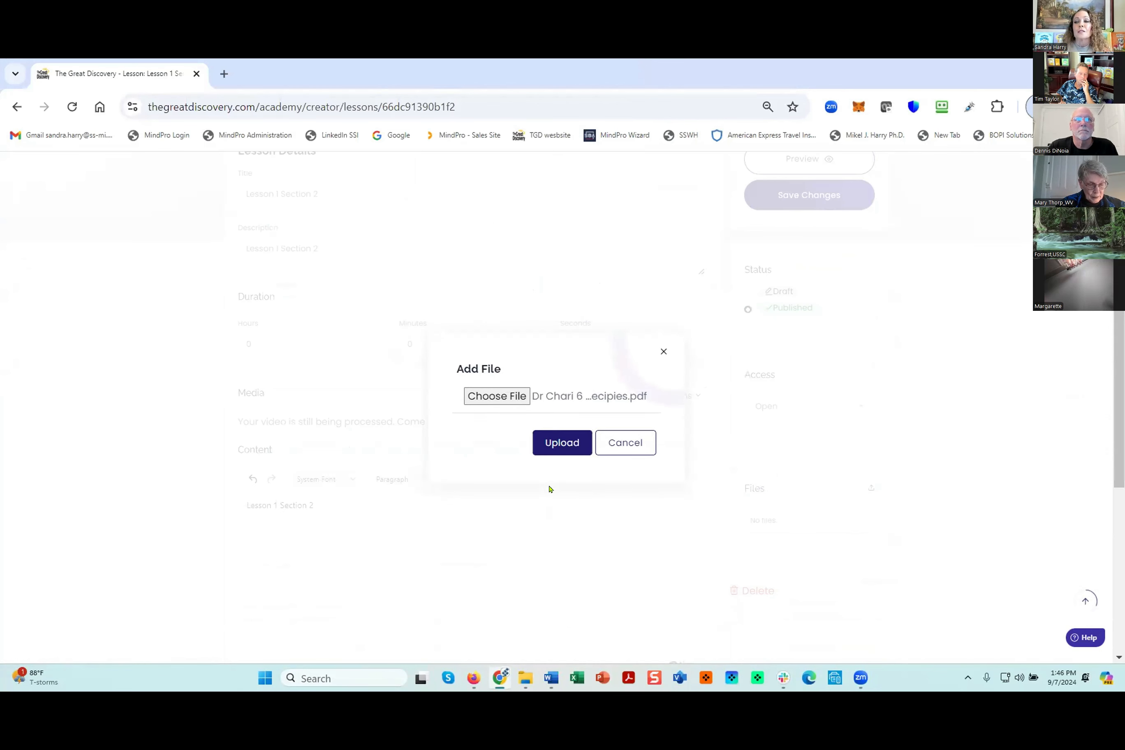
click(562, 443)
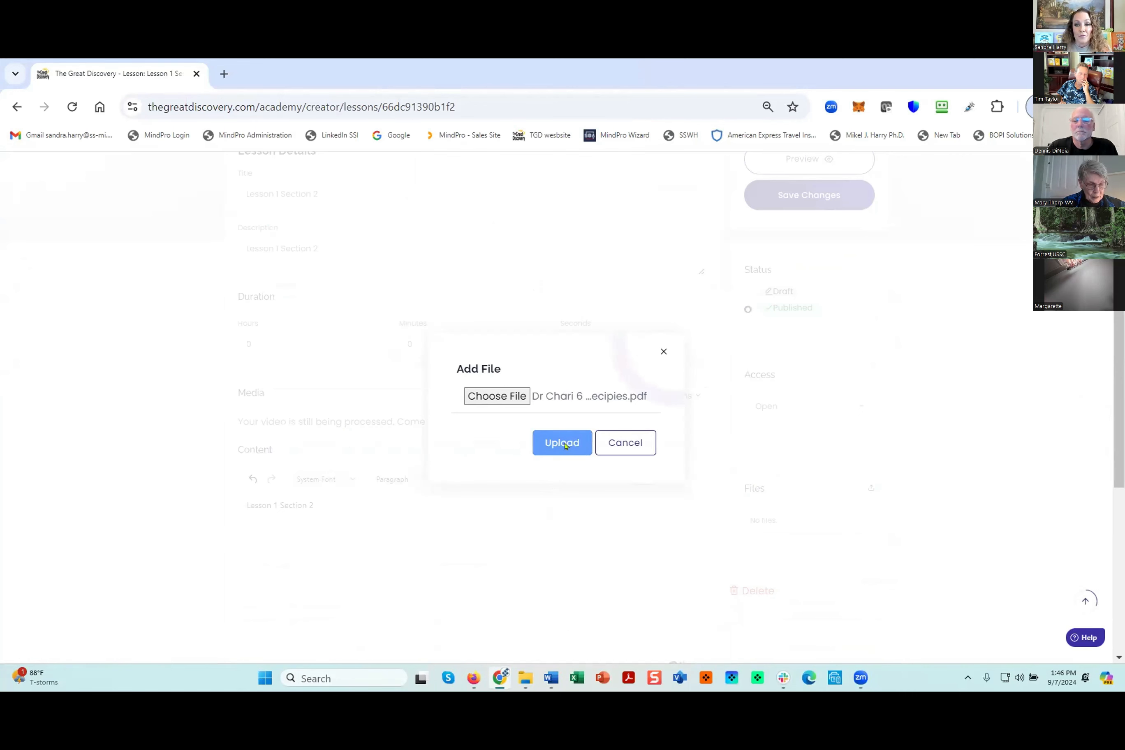
click(804, 194)
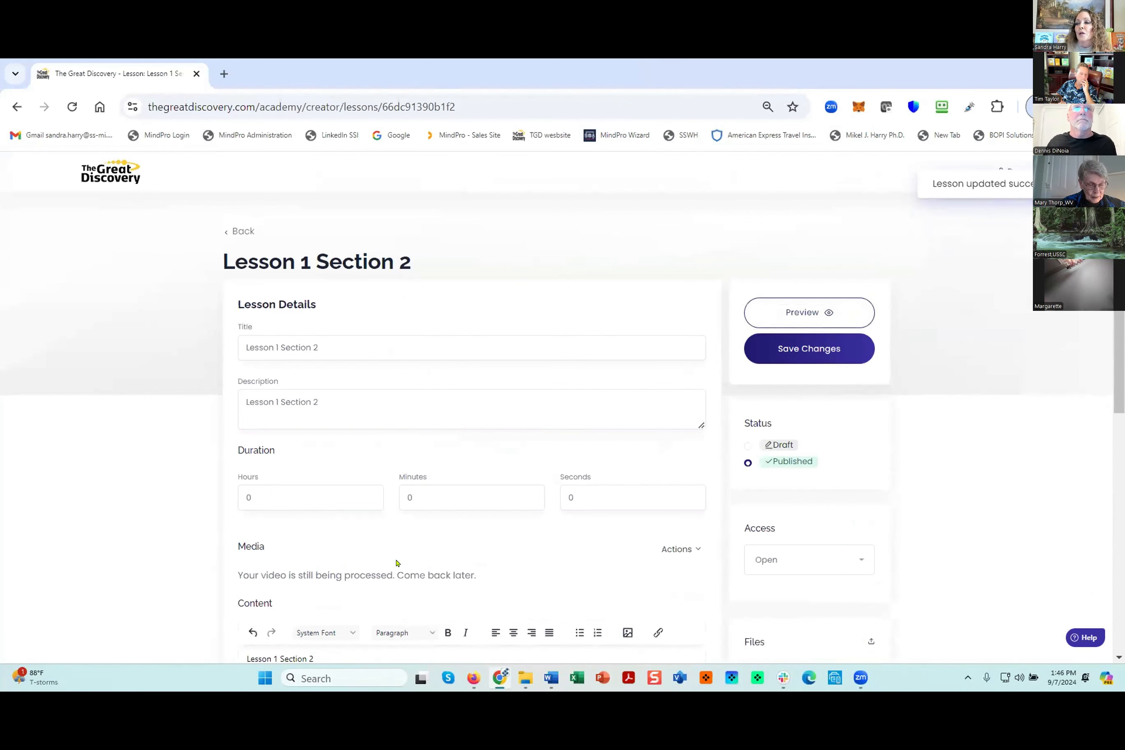
- Return to the course content and add a Section 2 lesson titled "Lesson 2 Section 2", reusing the title as its description
click(238, 232)
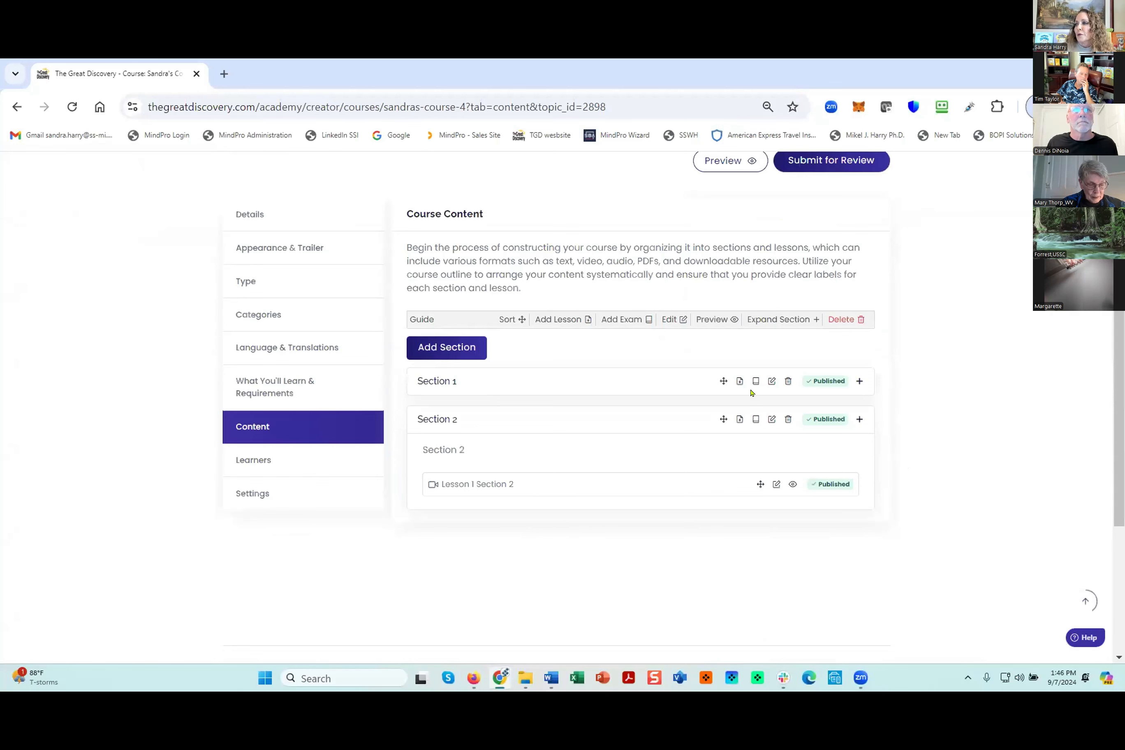
click(740, 419)
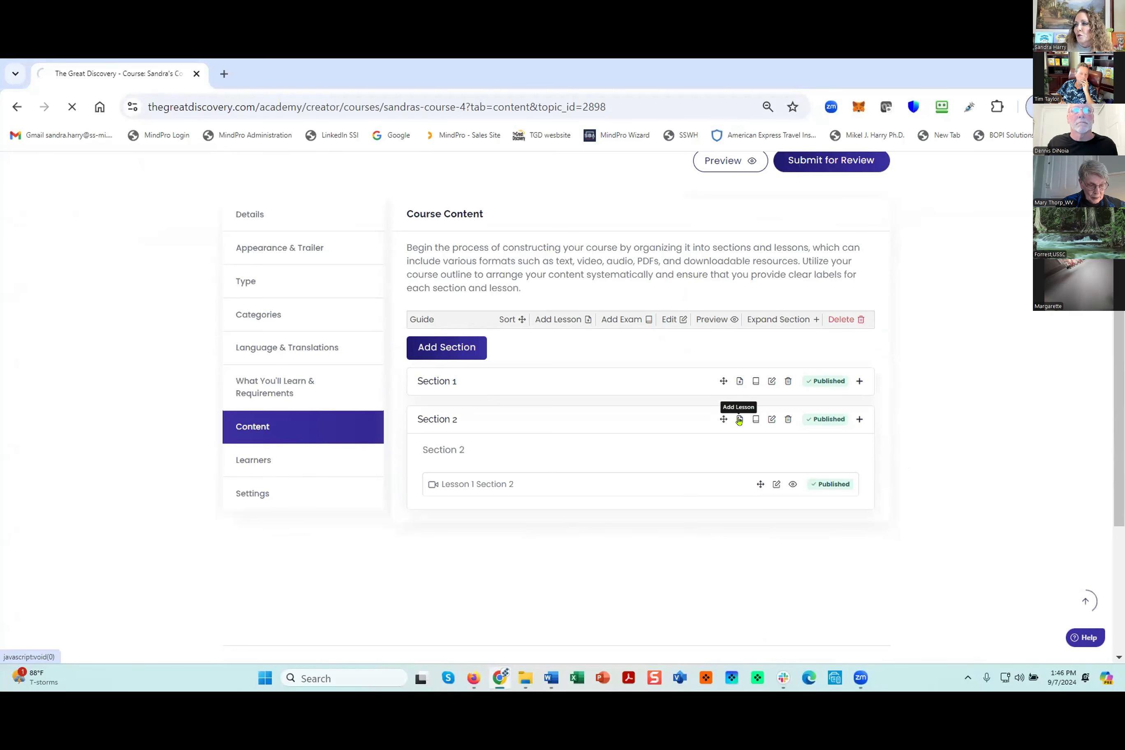
drag(267, 341, 181, 339)
key(BackSpace)
click(305, 342)
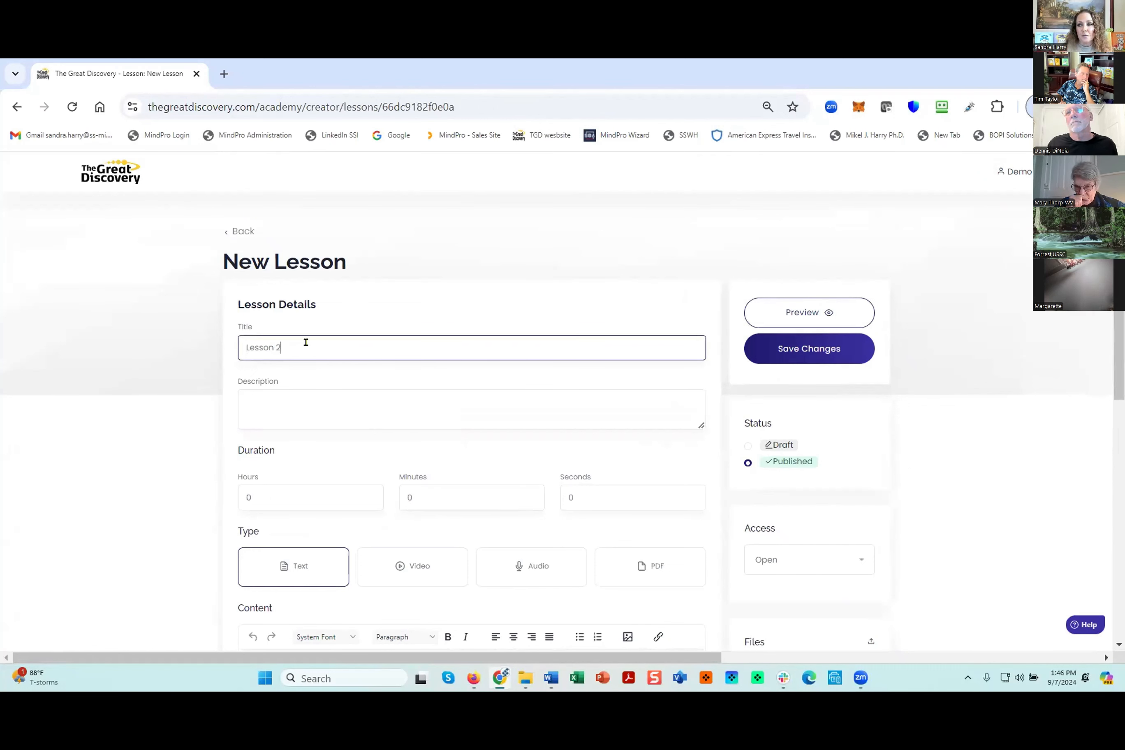
text(2 Section )
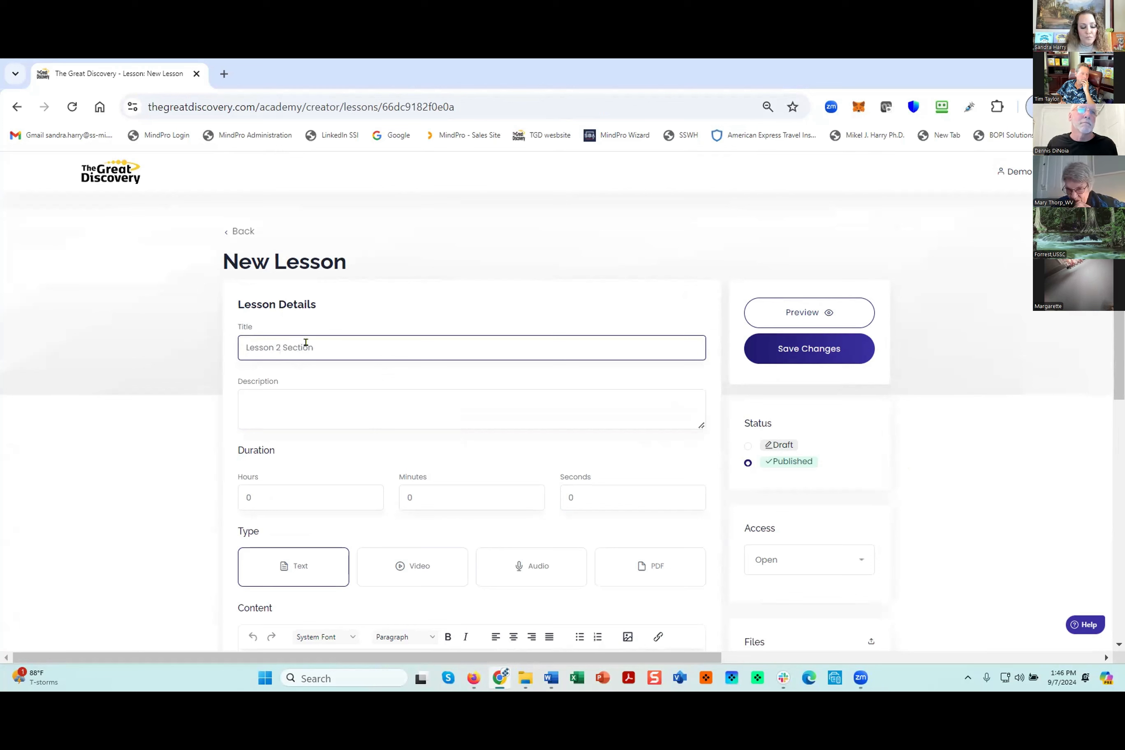
text(2)
drag(323, 347, 220, 346)
key(ctrl+c)
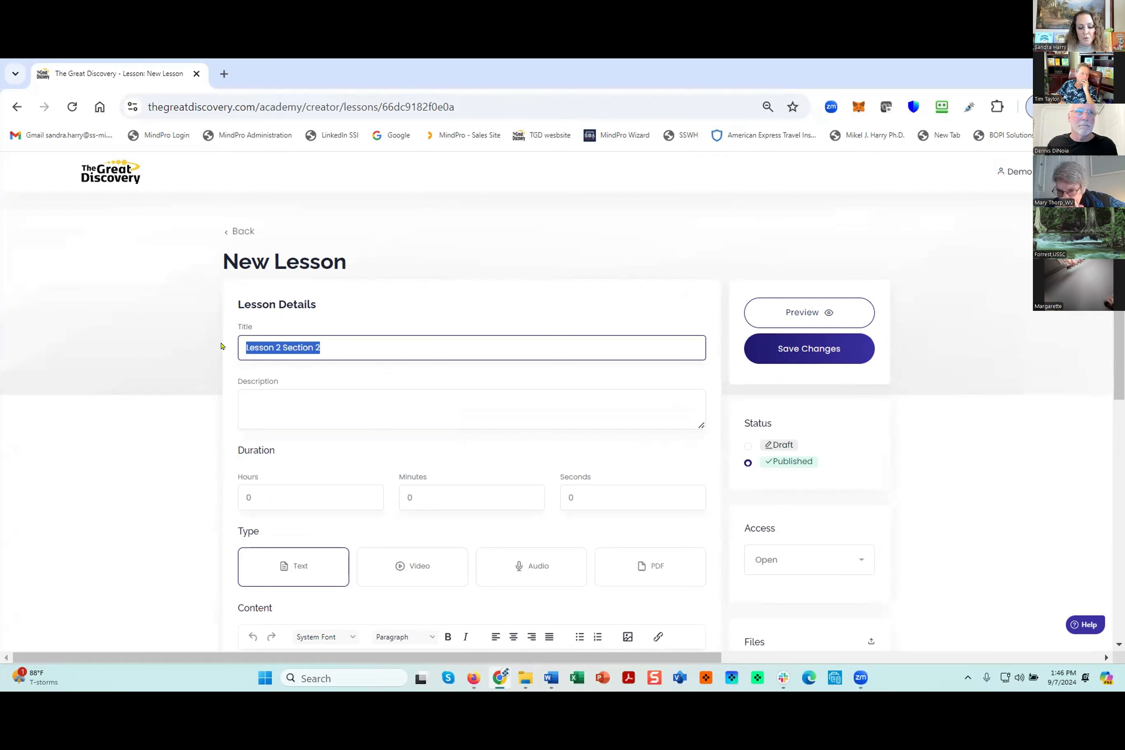
click(273, 404)
key(ctrl+v)
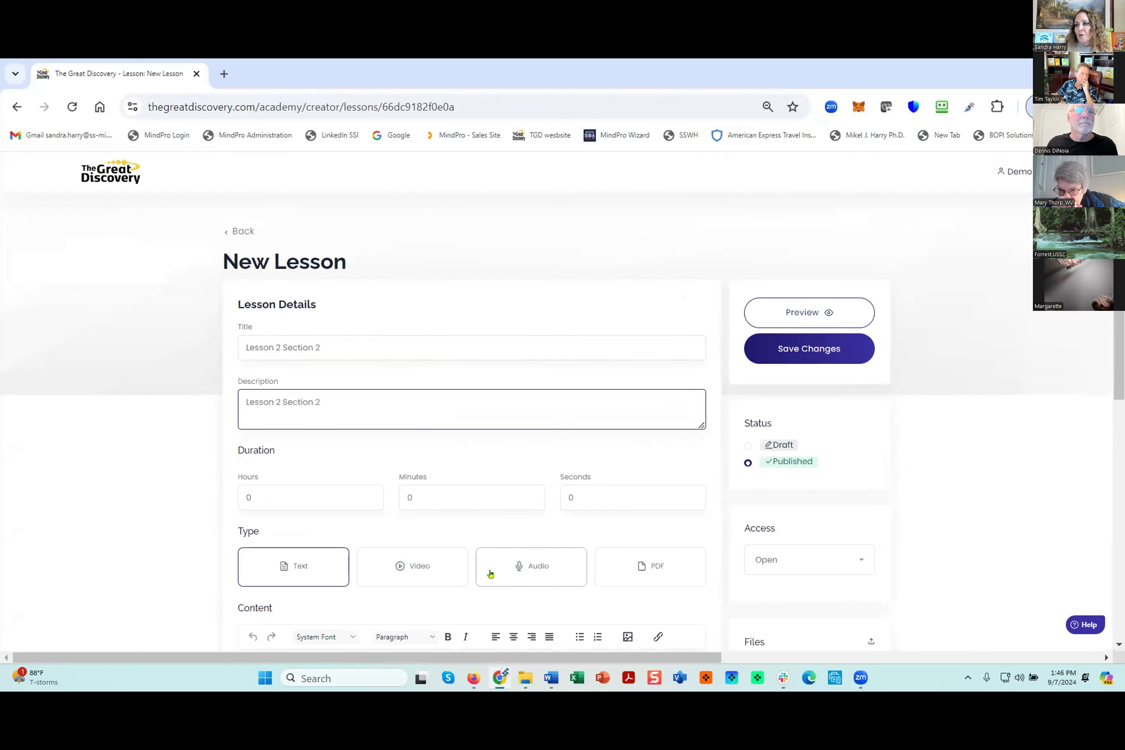
- Set the lesson type to Audio and select chapter1.mp3 as its audio file
click(533, 567)
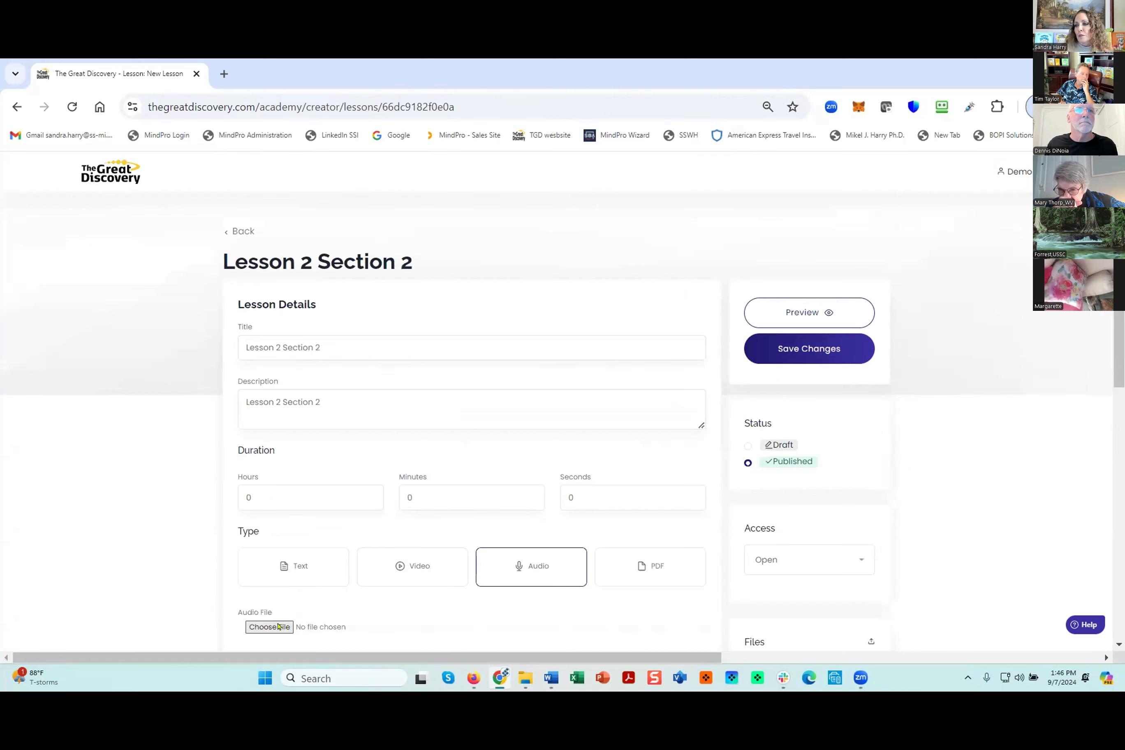
click(280, 626)
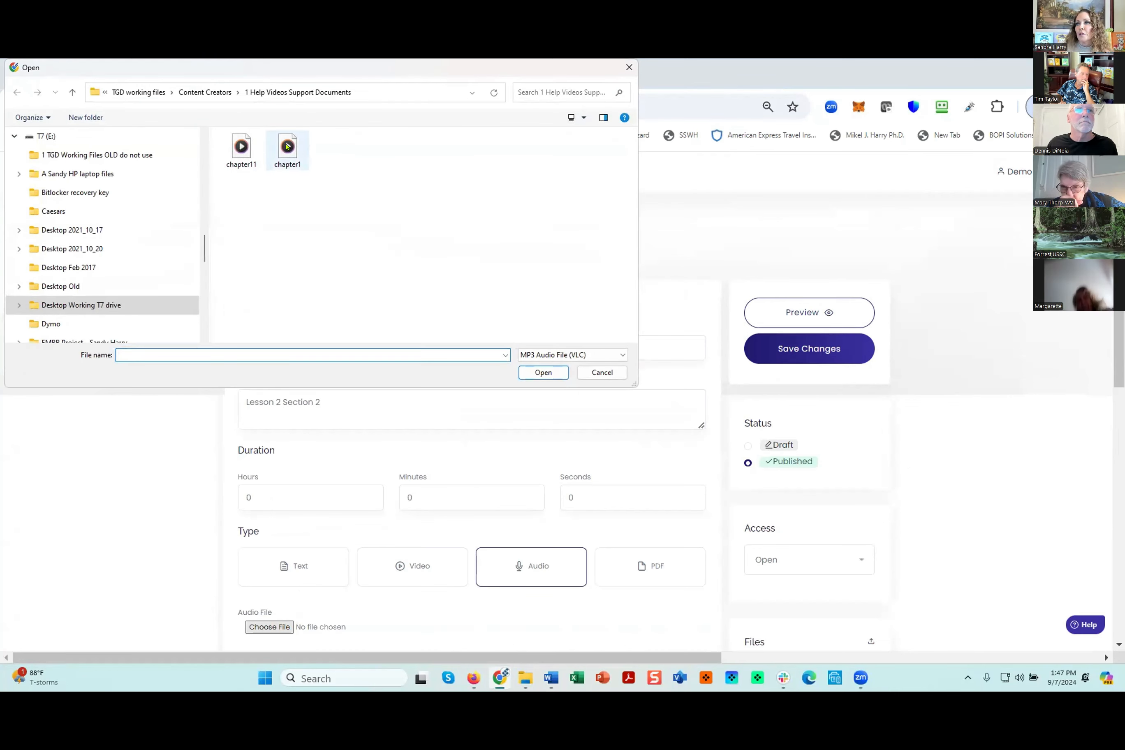
click(543, 373)
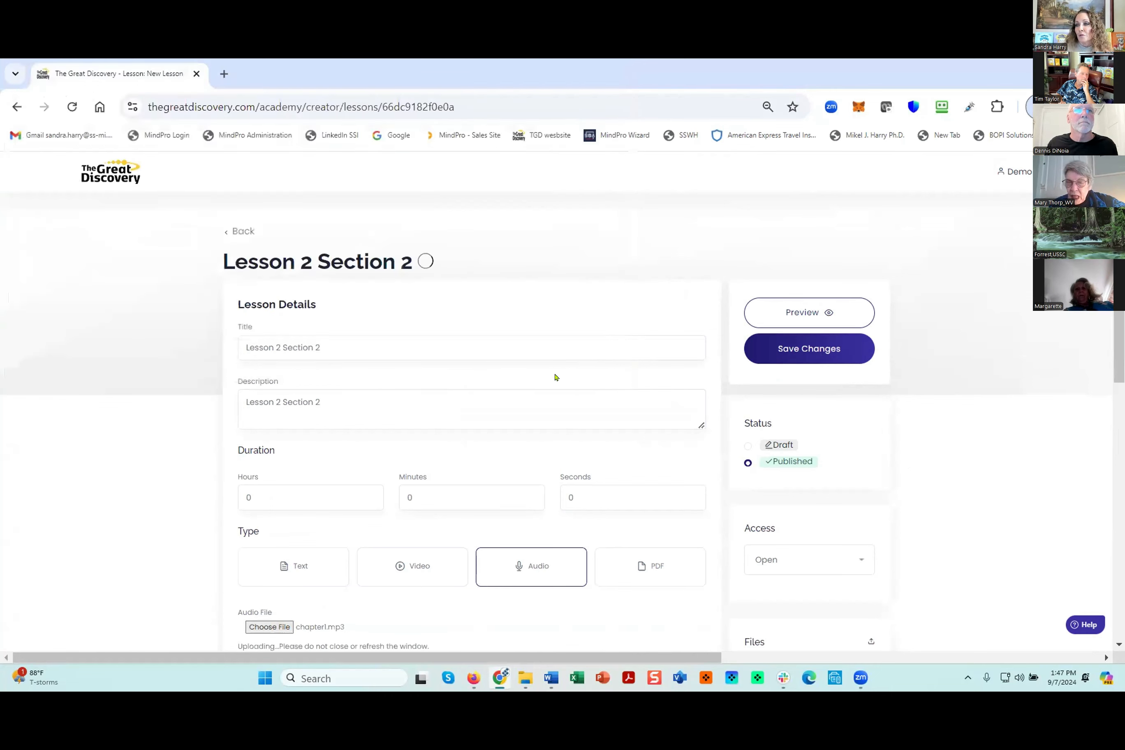
- Copy the Chapter 1 text from the Word document into the audio lesson's content
scroll(556, 377, down, 2)
scroll(556, 377, down, 2)
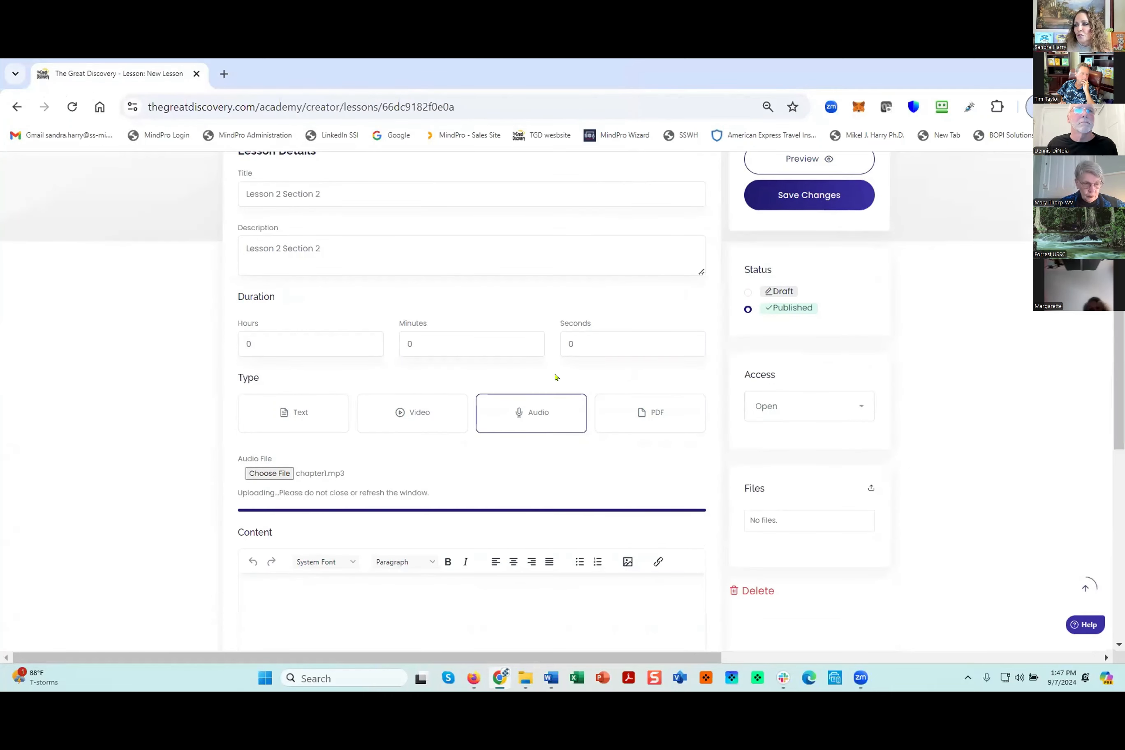
scroll(550, 534, down, 4)
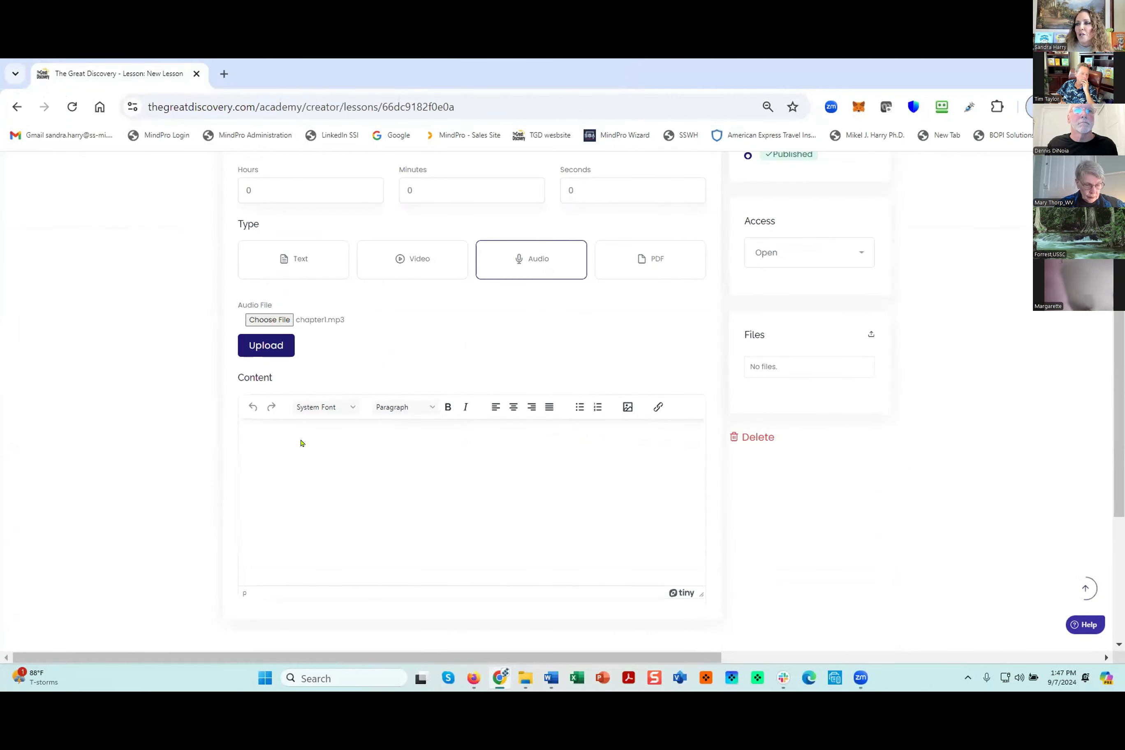
key(alt+Tab)
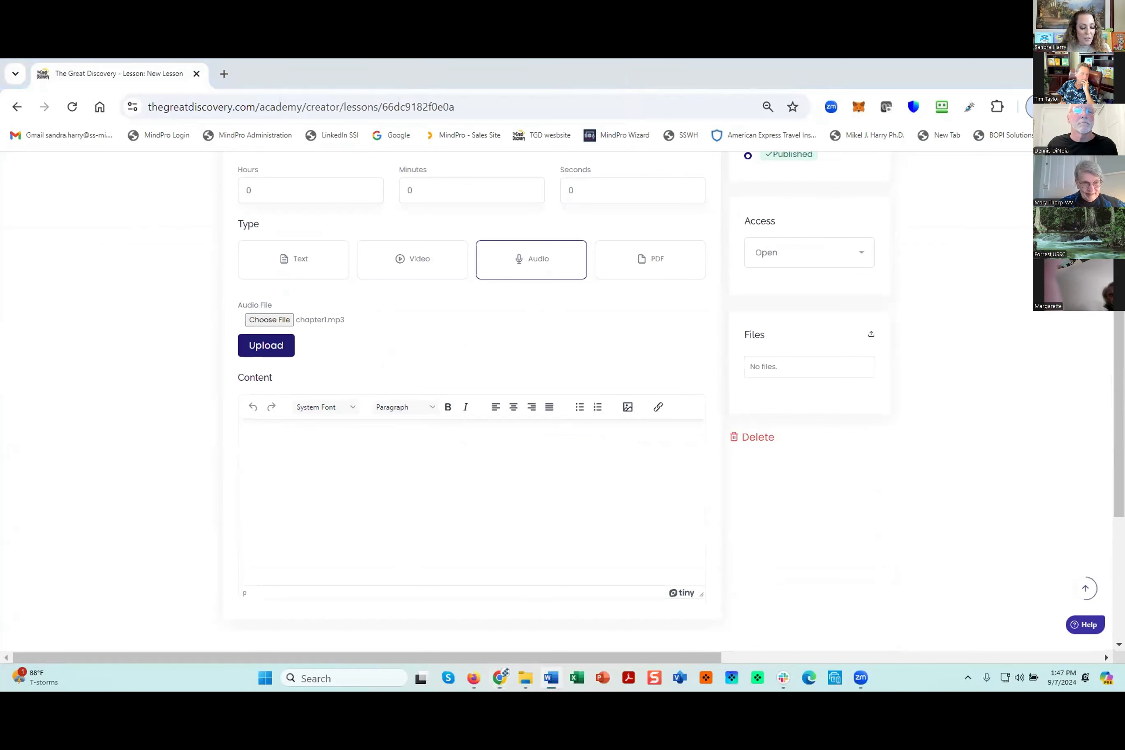
click(268, 440)
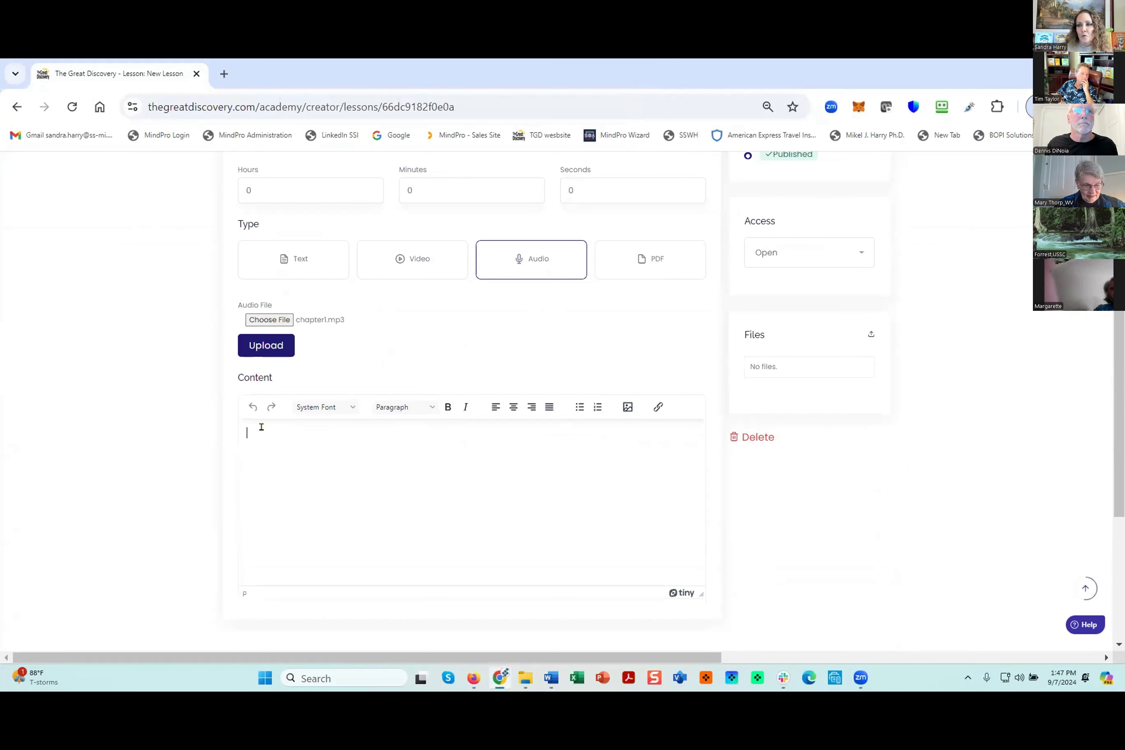
key(ctrl+v)
- Save Lesson 2 Section 2 and check its text and audio player in the learner preview
scroll(888, 356, up, 6)
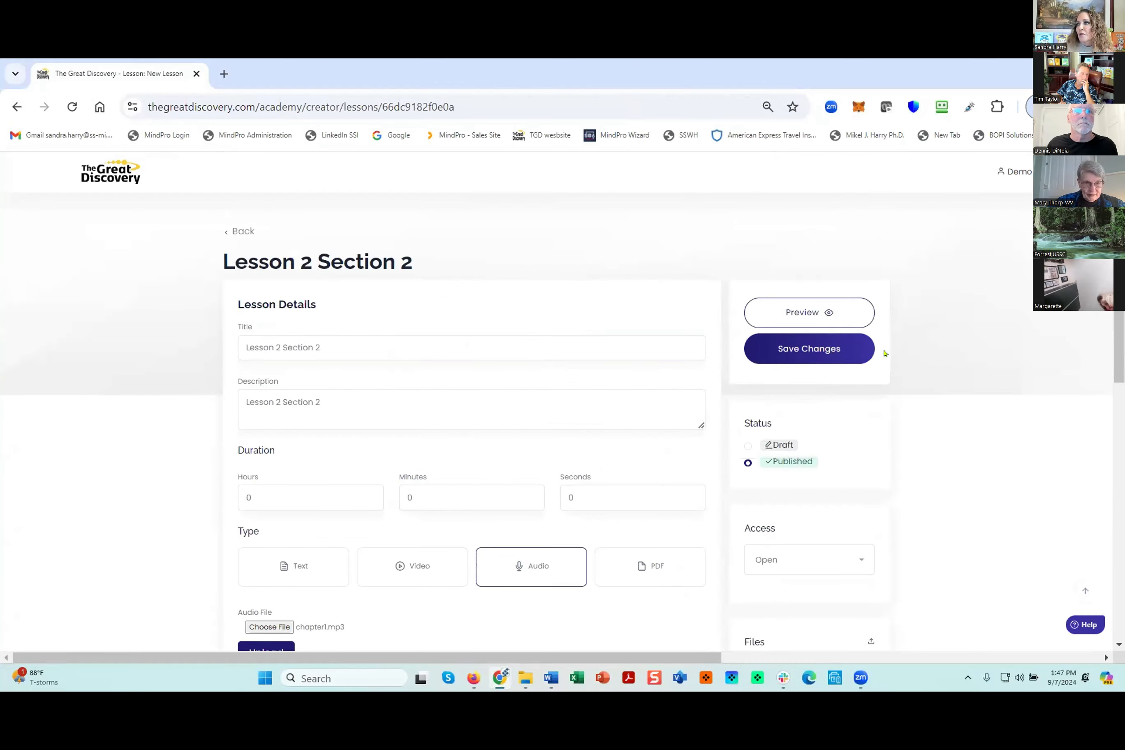
click(809, 347)
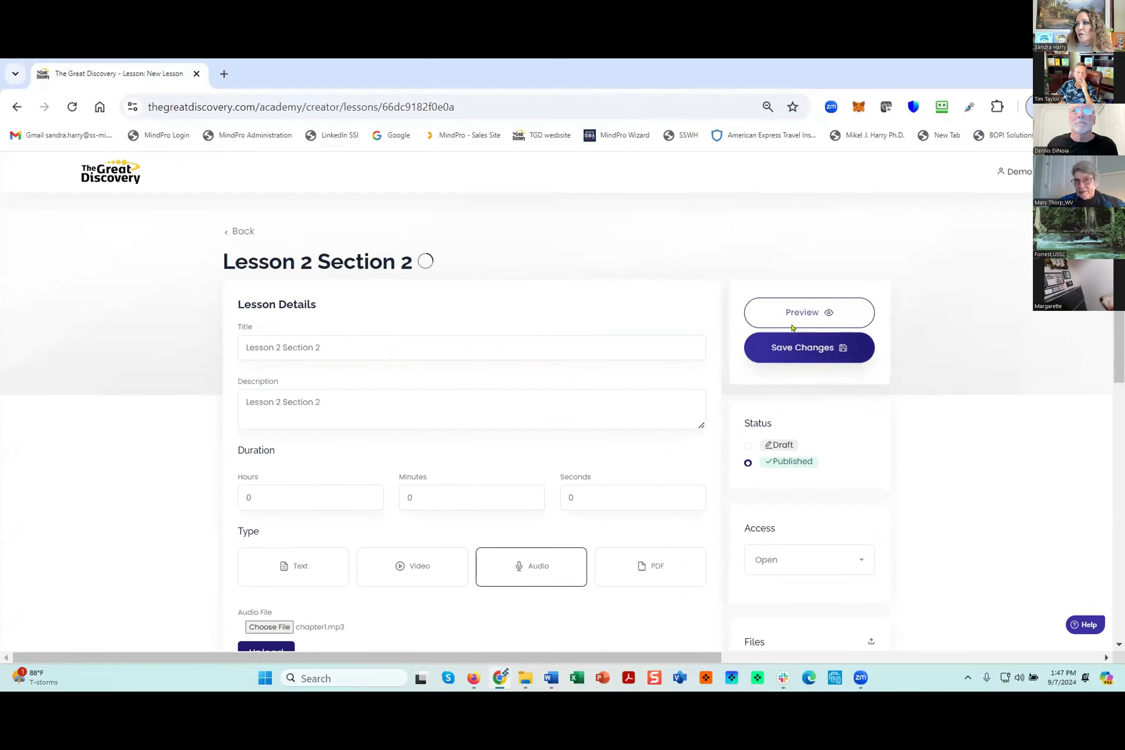
click(798, 312)
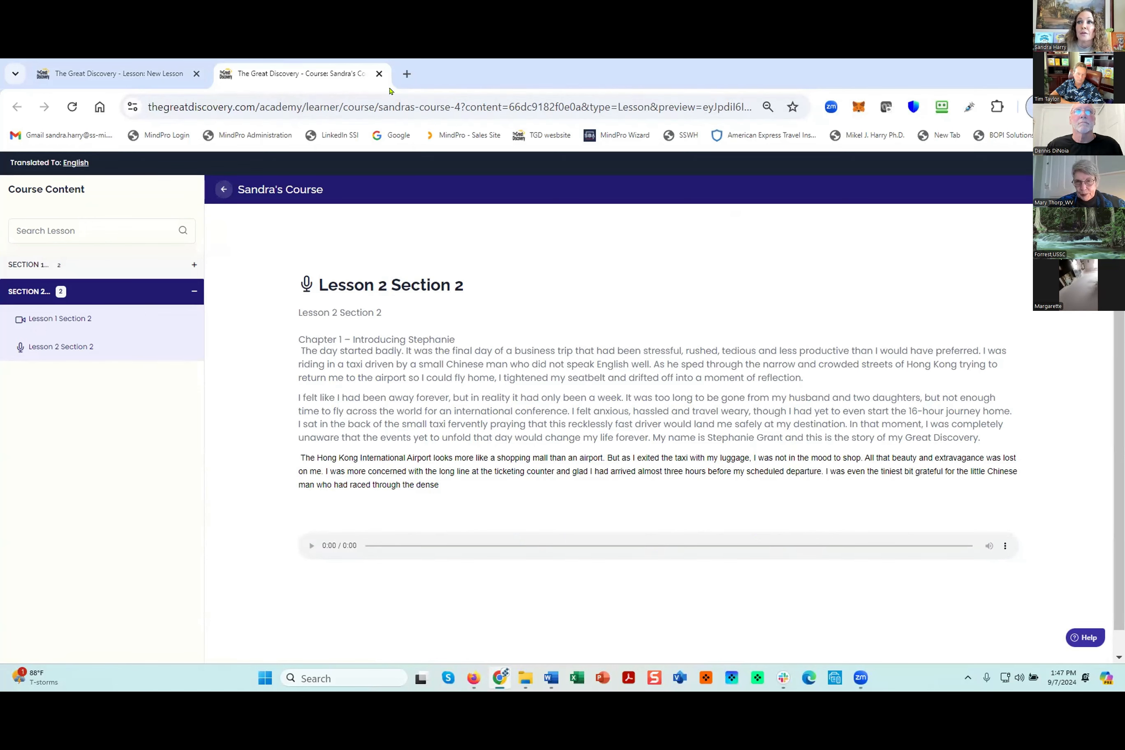
click(379, 74)
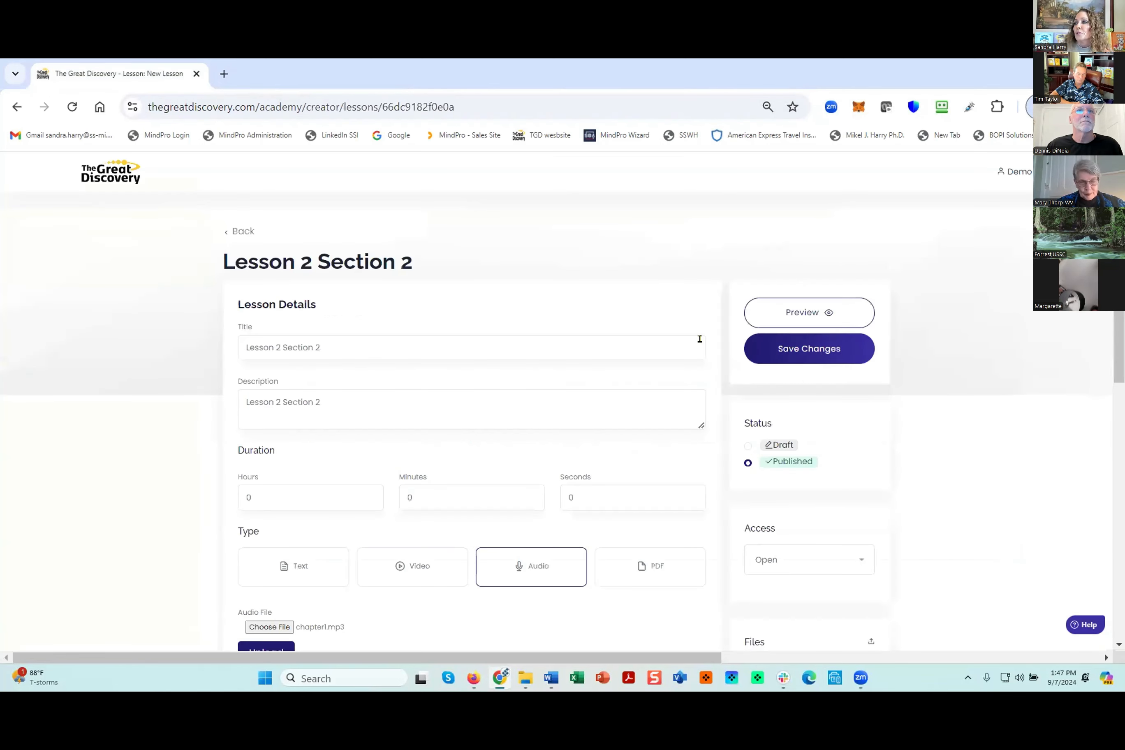
- Return to the course content and open Lesson 1 Section 2 for editing
click(240, 232)
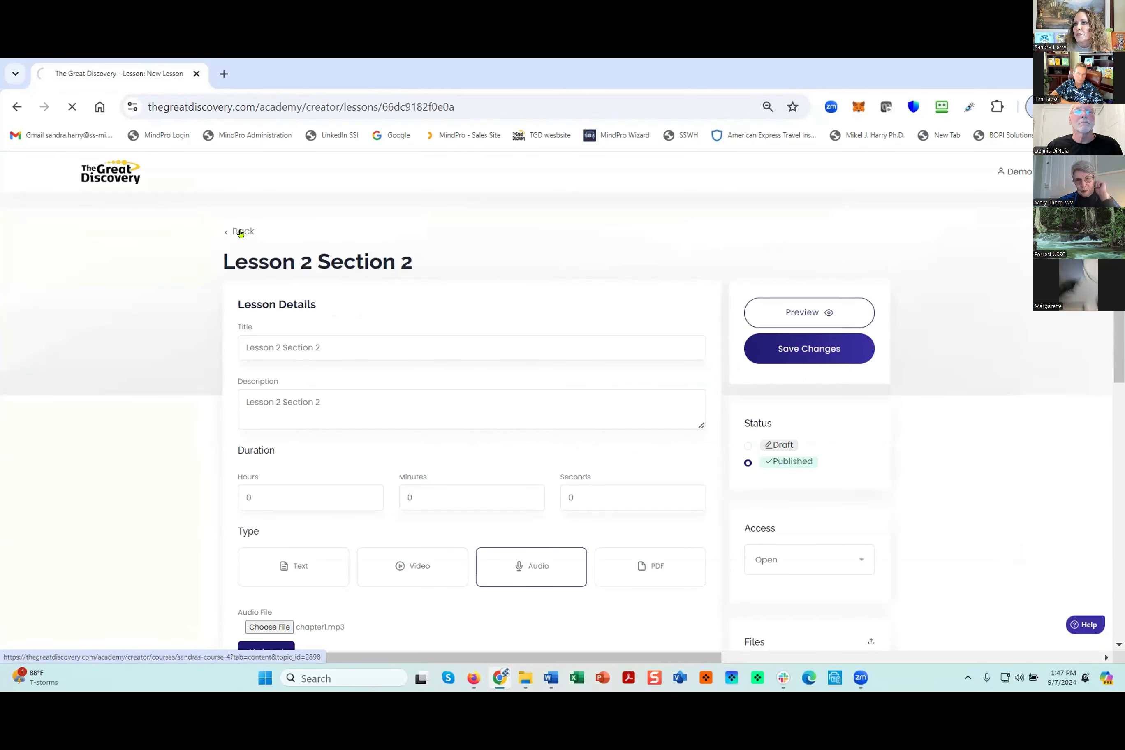
scroll(696, 497, down, 5)
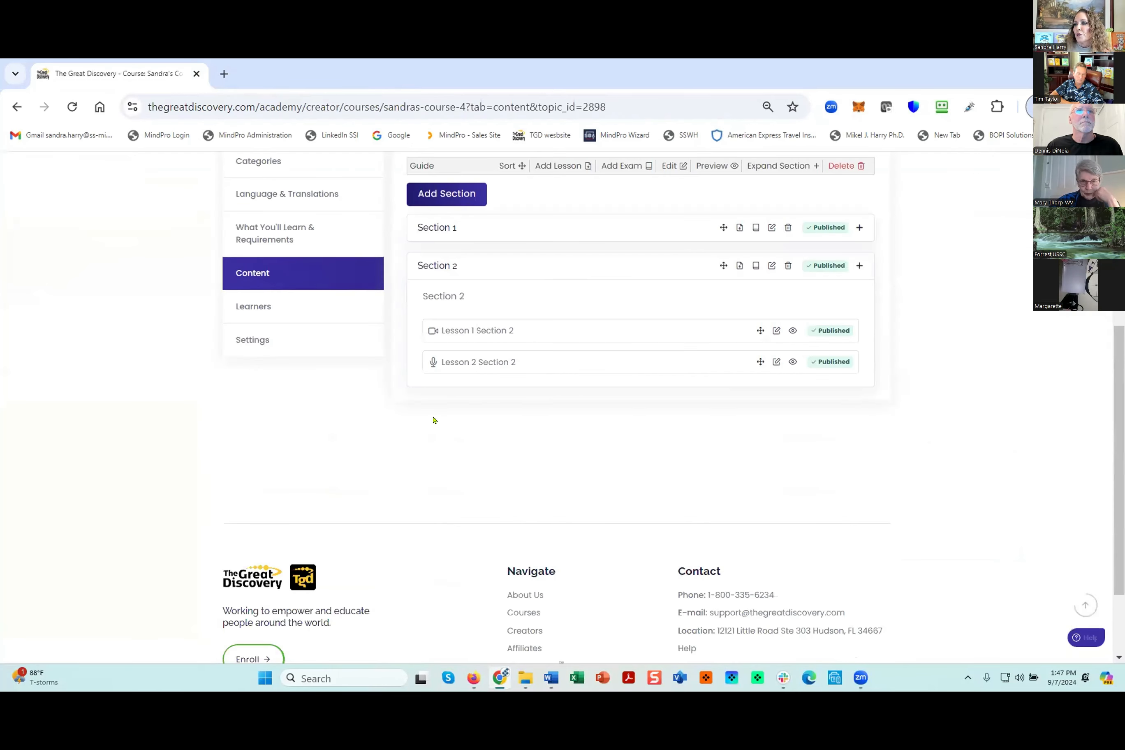
click(775, 332)
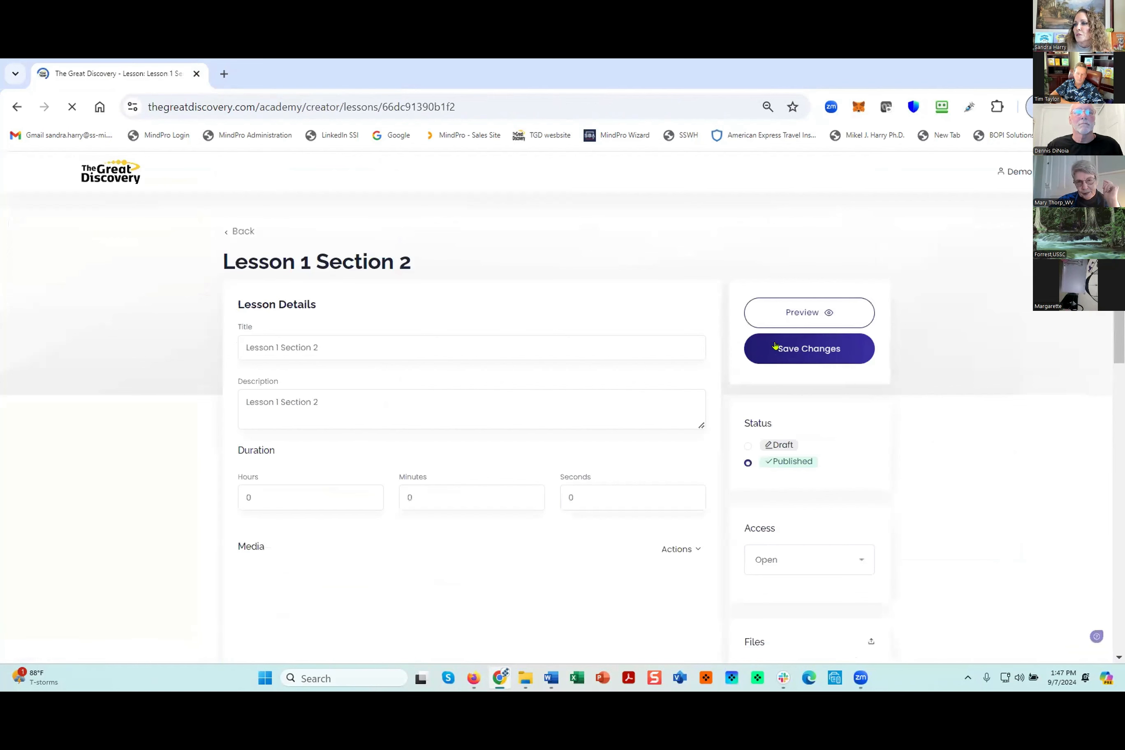
- Preview Lesson 1 Section 2 as a learner, check its video, text and supplementary files, and close the preview
click(802, 312)
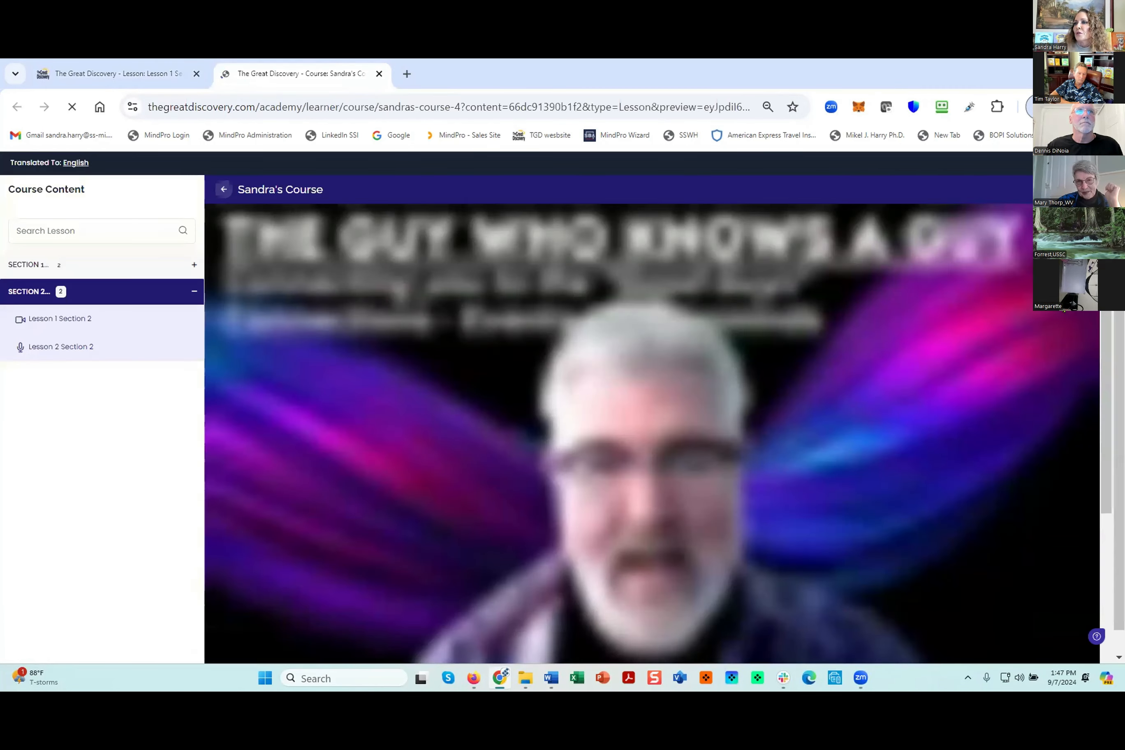
scroll(224, 541, down, 5)
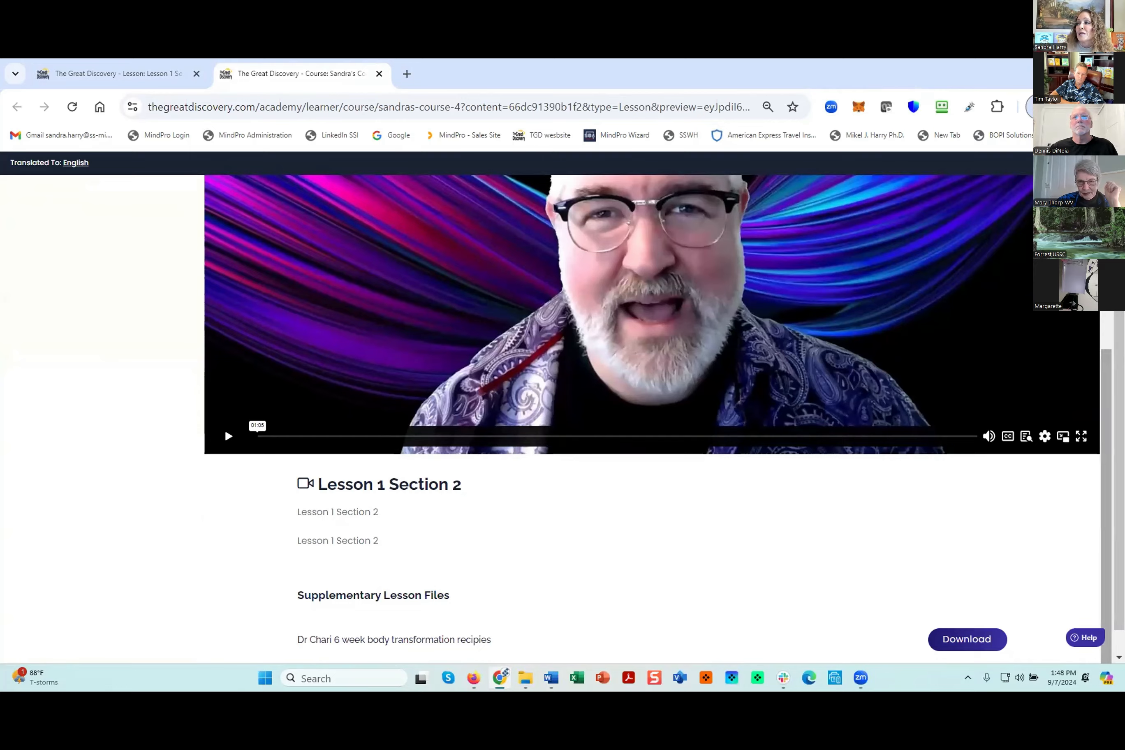
scroll(1103, 329, up, 4)
scroll(1103, 330, up, 1)
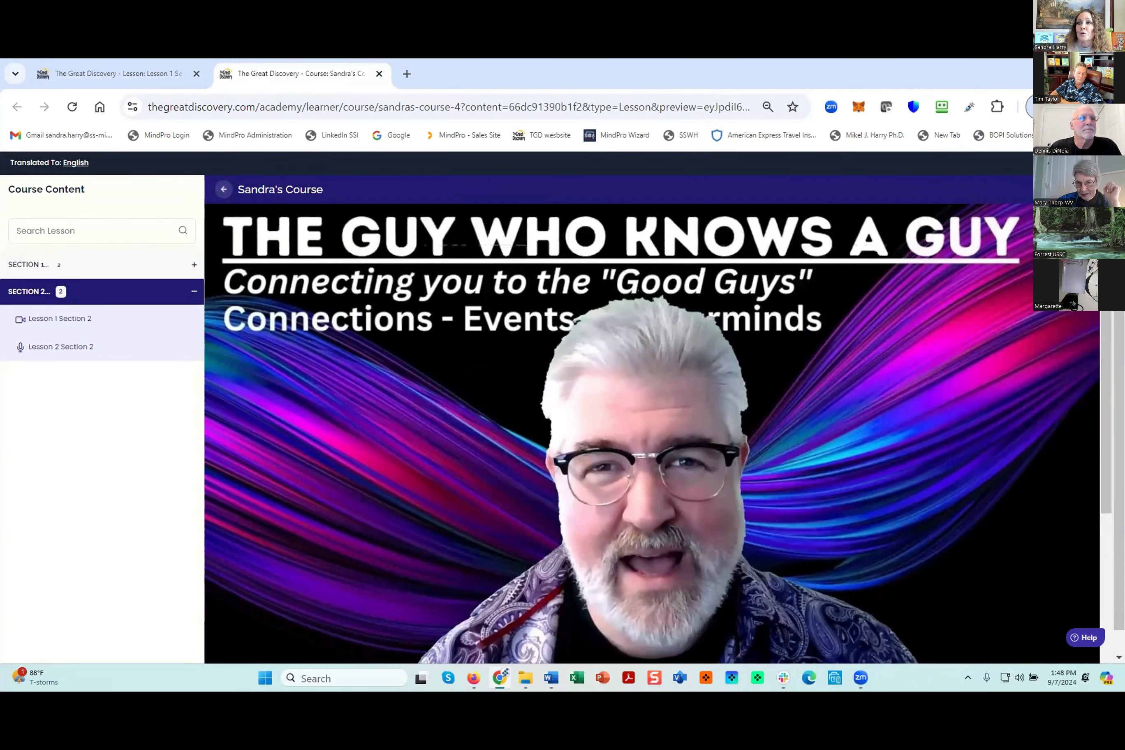
click(379, 74)
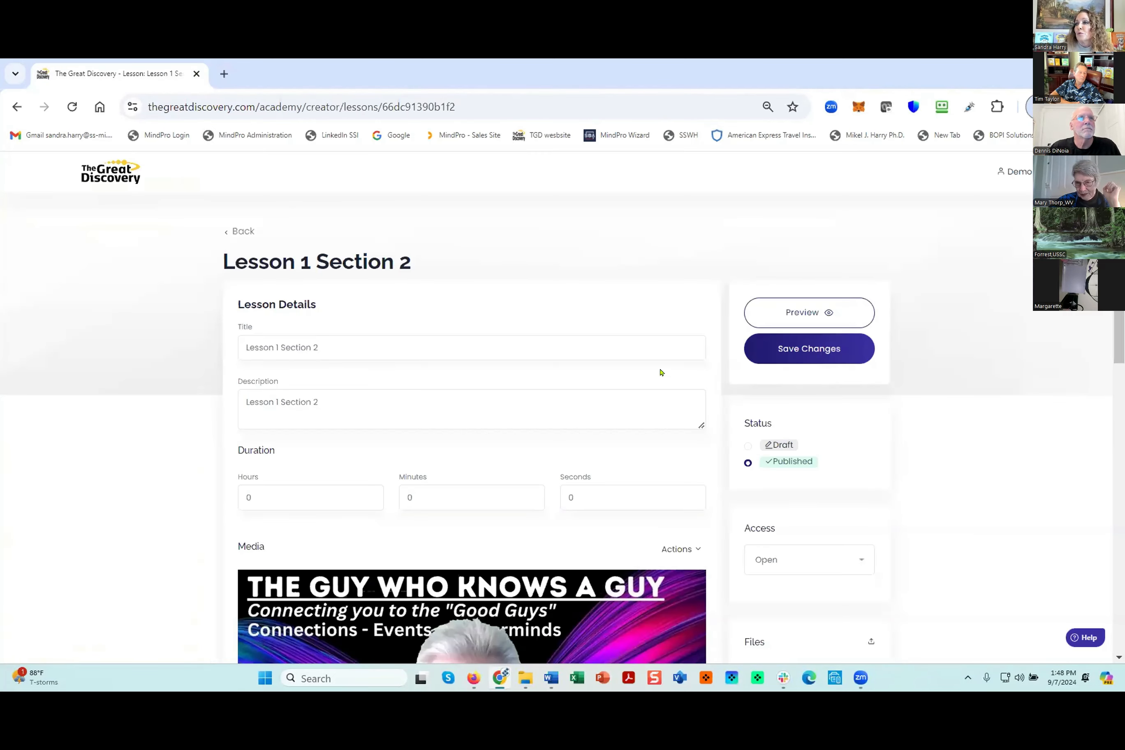
- Return to the course content and reorder it, placing Section 2 above Section 1 and Lesson 2 Section 2 above Lesson 1 Section 2
click(240, 231)
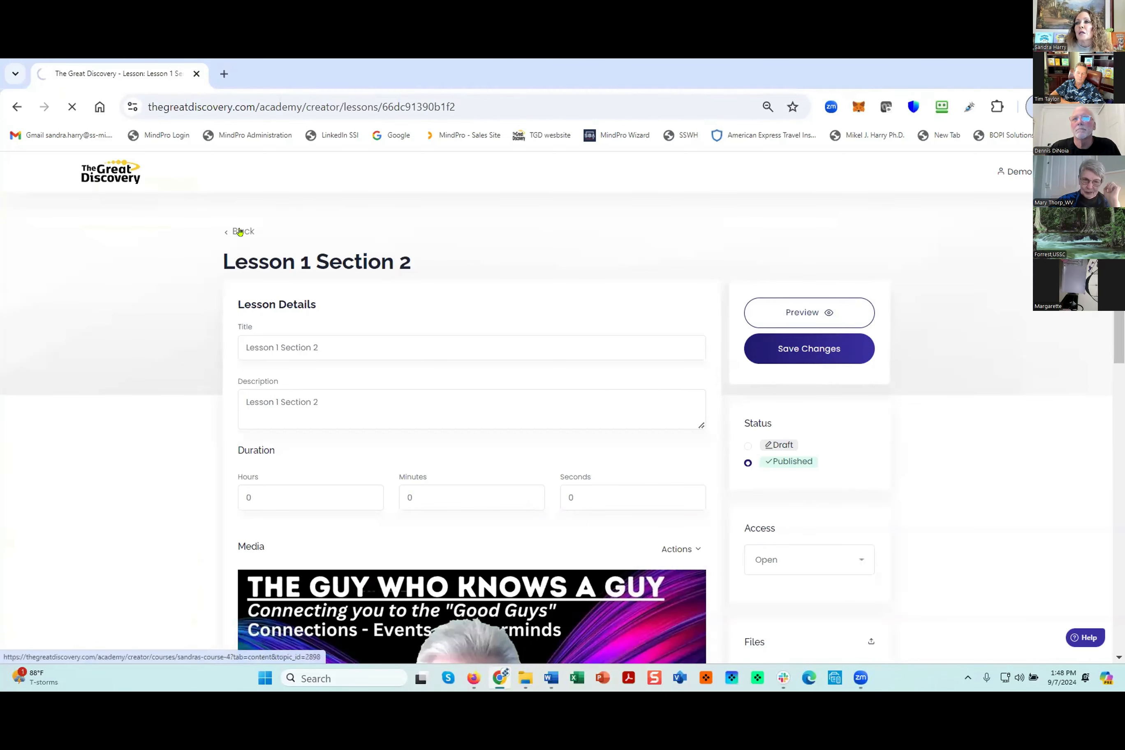
scroll(948, 442, down, 3)
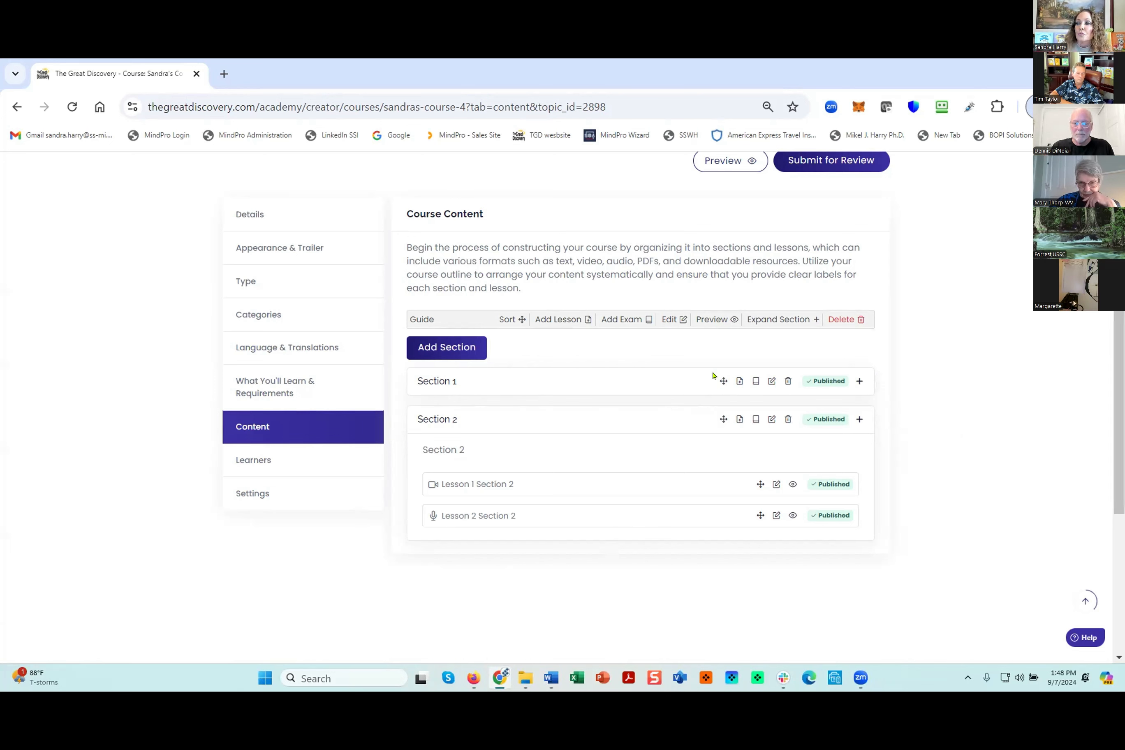
drag(720, 384, 716, 485)
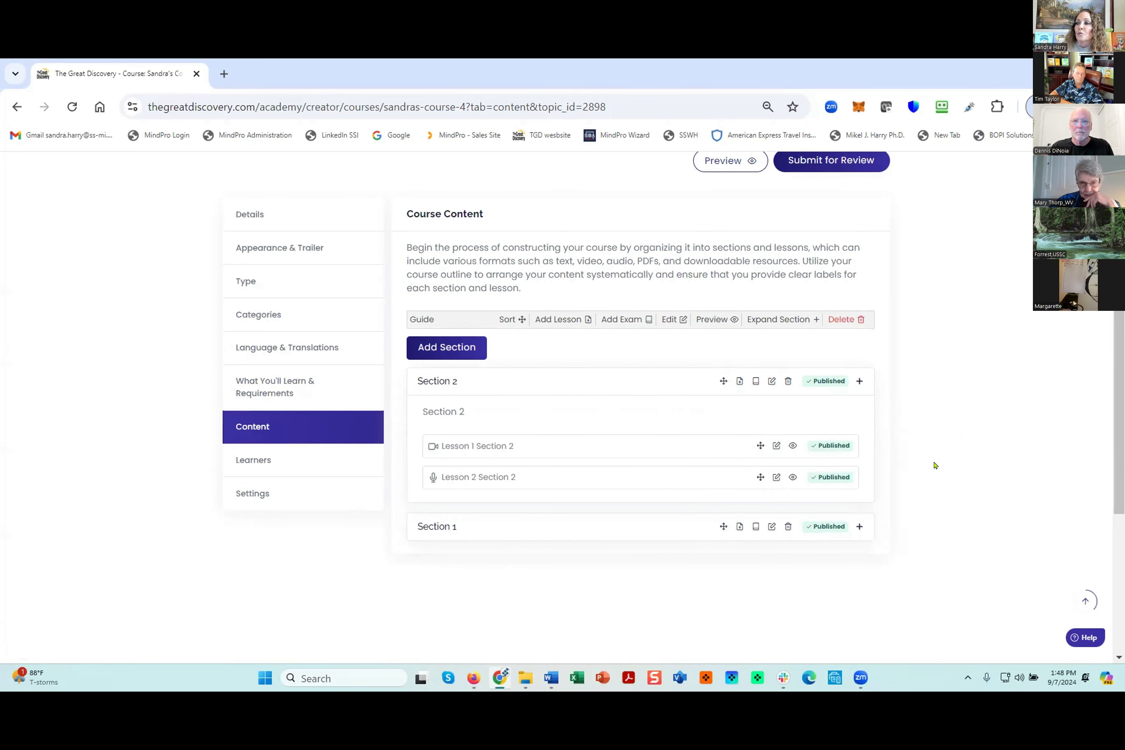
drag(761, 442, 761, 474)
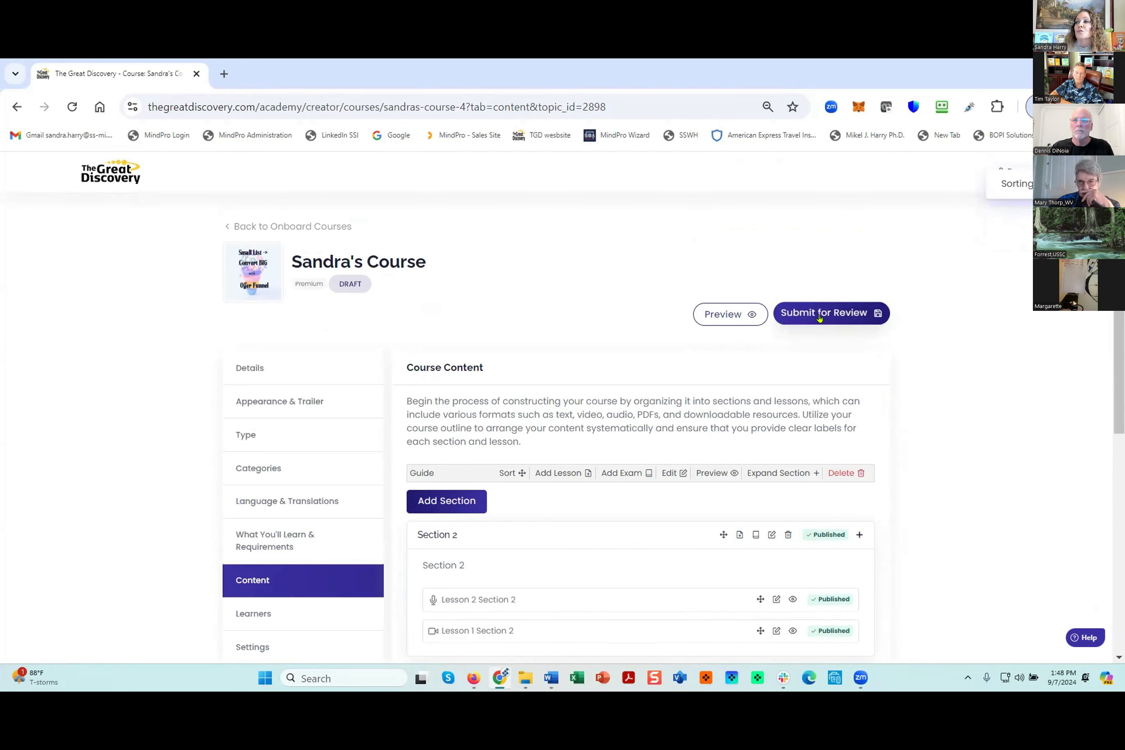
- Try to submit the course for review, open the Lesson 2 Section 1 fix, and save its title as its description
click(820, 315)
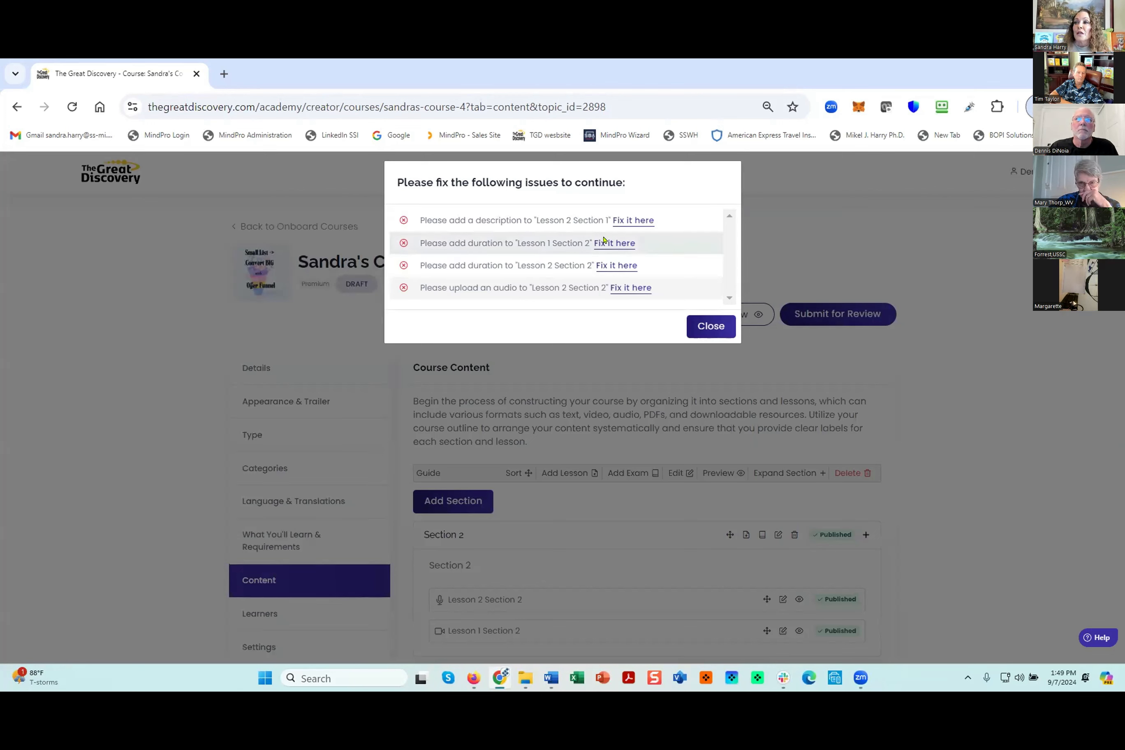
click(633, 221)
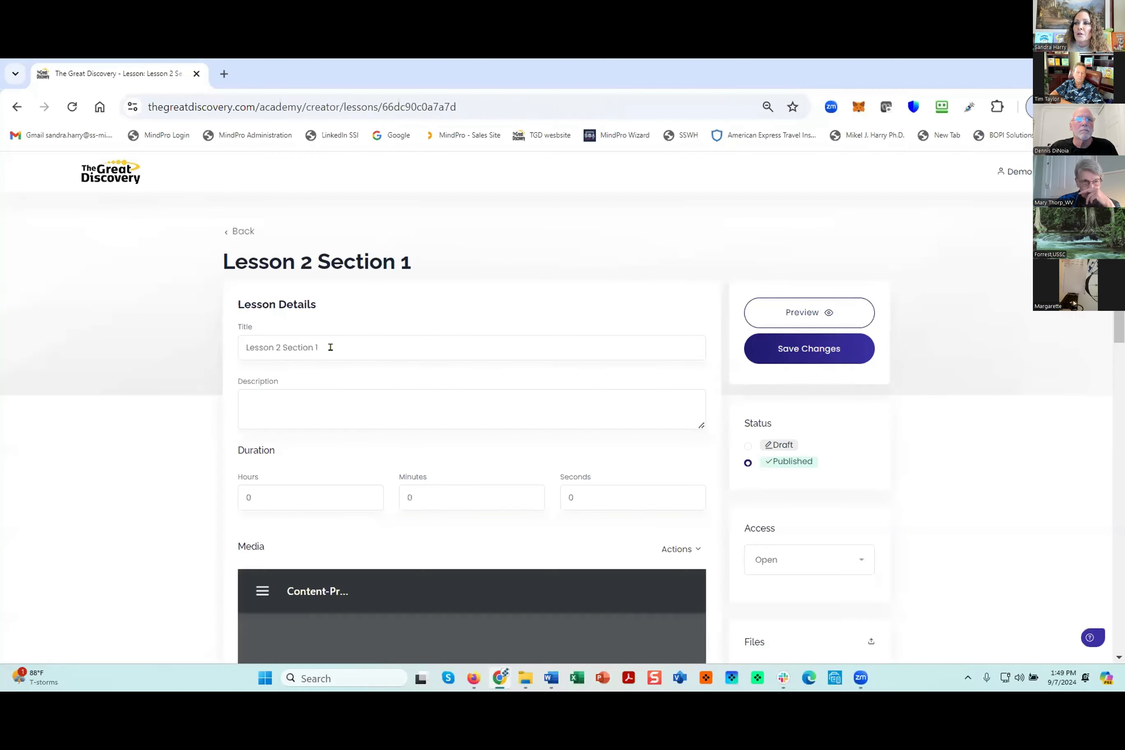
drag(329, 347, 235, 337)
key(ctrl+c)
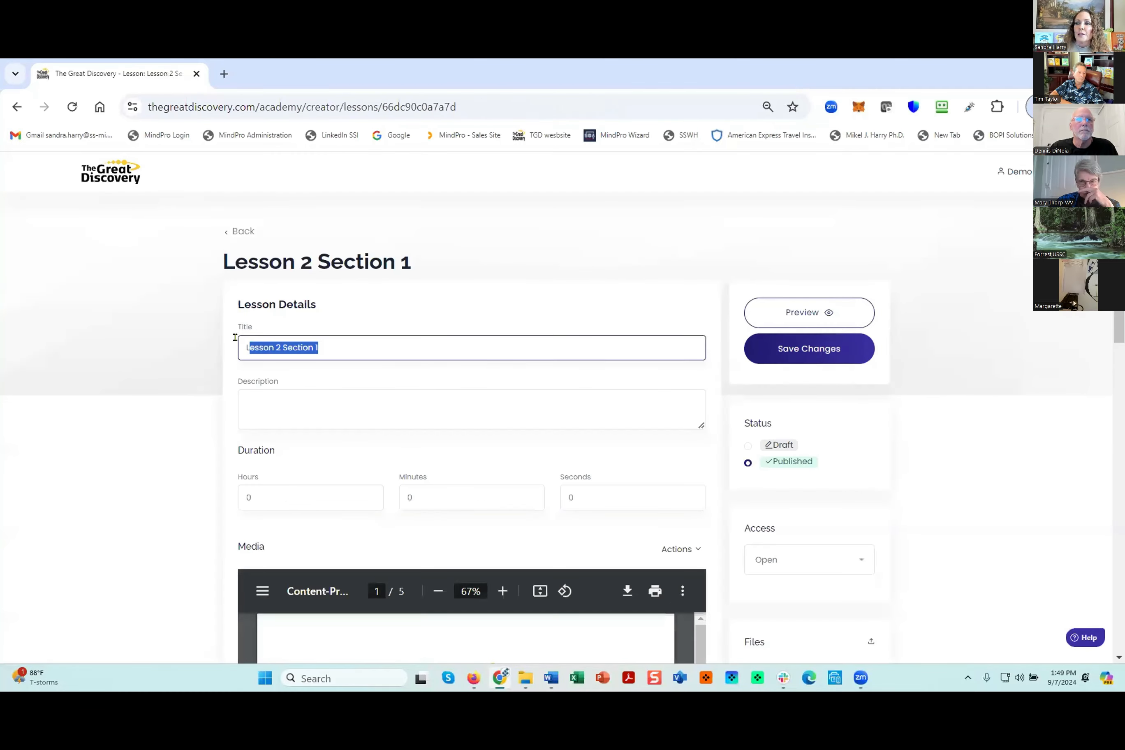
click(284, 396)
key(ctrl+v)
click(808, 352)
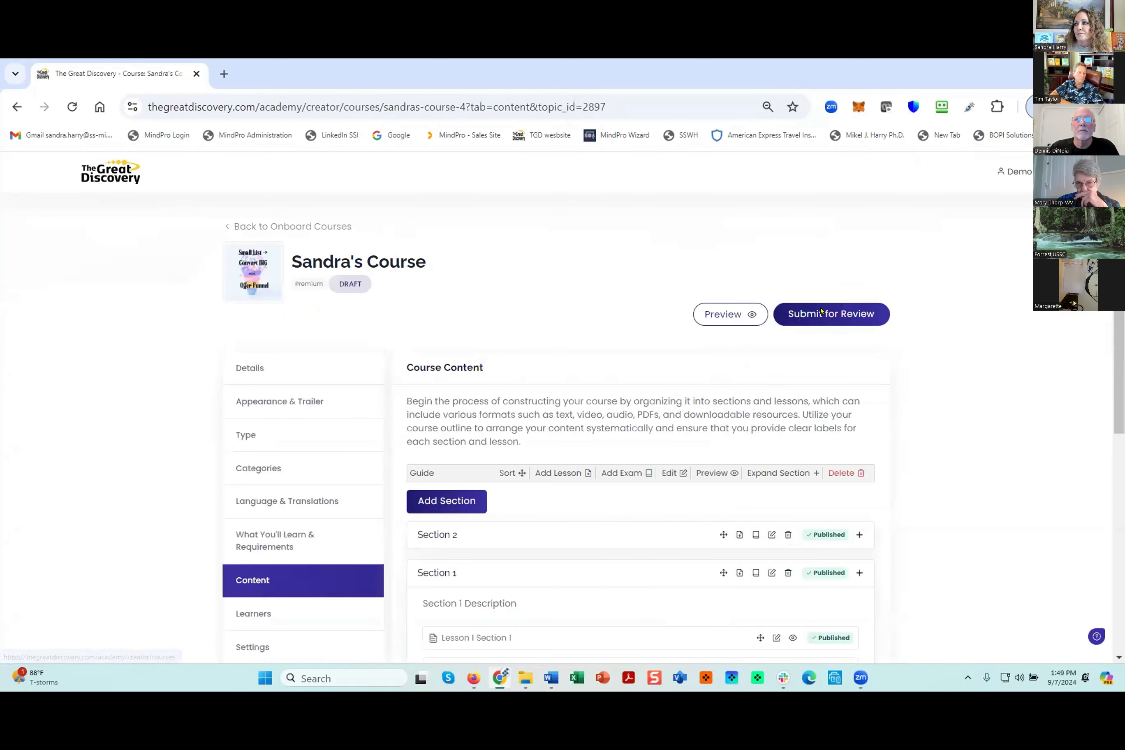
- Open the duration fix for Lesson 1 Section 2 from the submission check, set it to 1 minute, save and return to the content
click(769, 299)
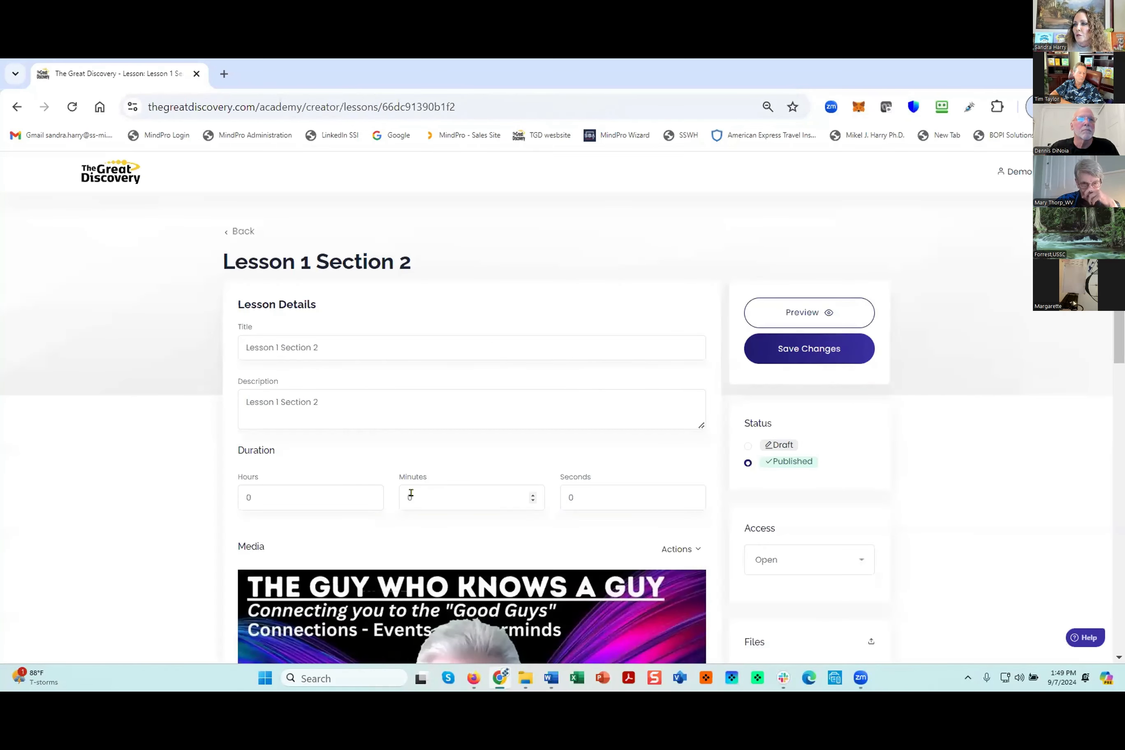
click(411, 492)
text(1)
click(806, 349)
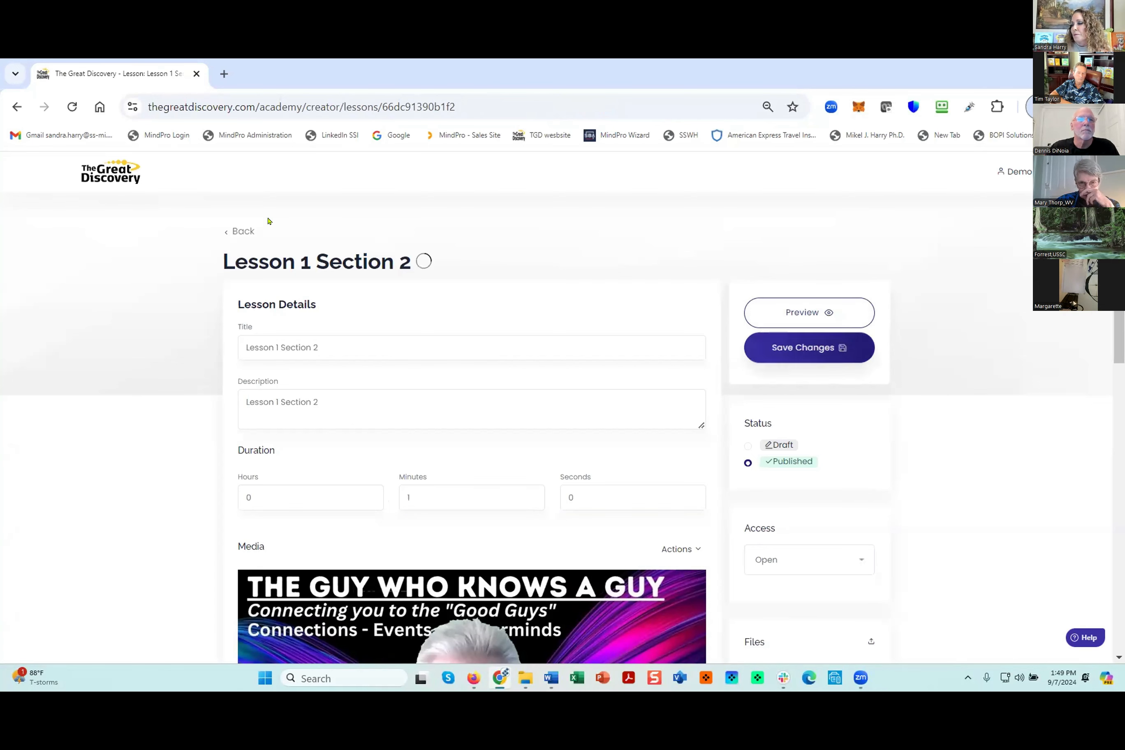
click(233, 232)
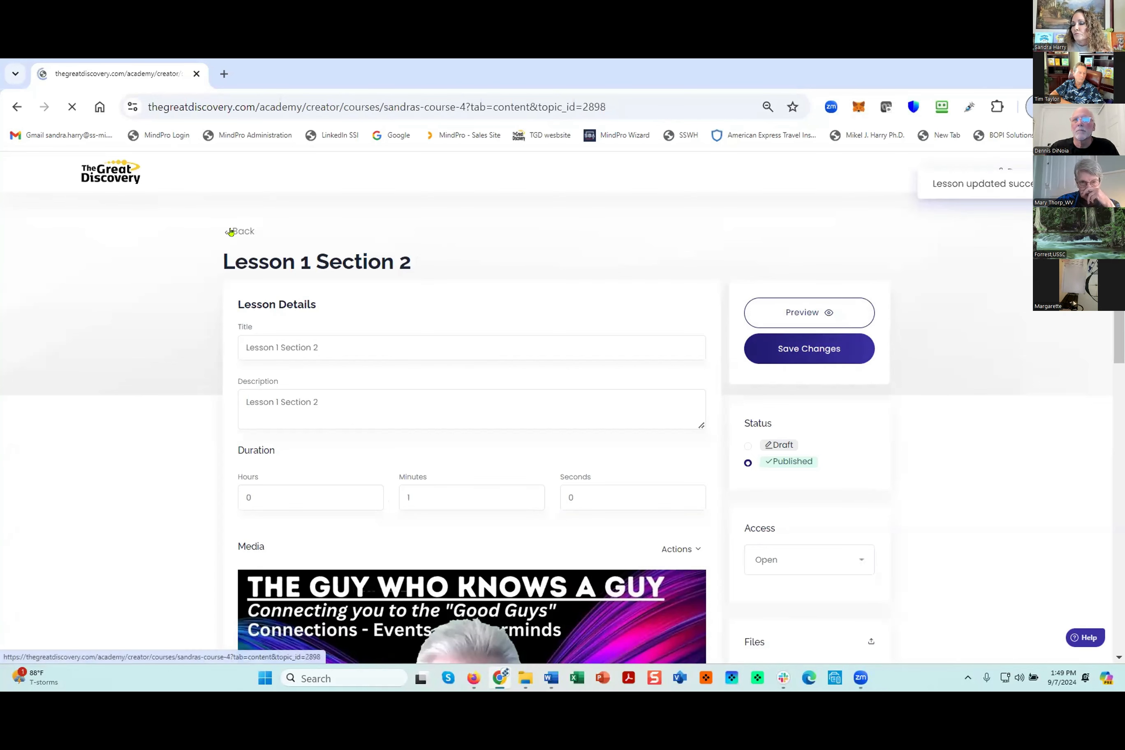
- Open the duration fix for Lesson 2 Section 2 from the submission check, set it to 1 minute, save and return
click(831, 313)
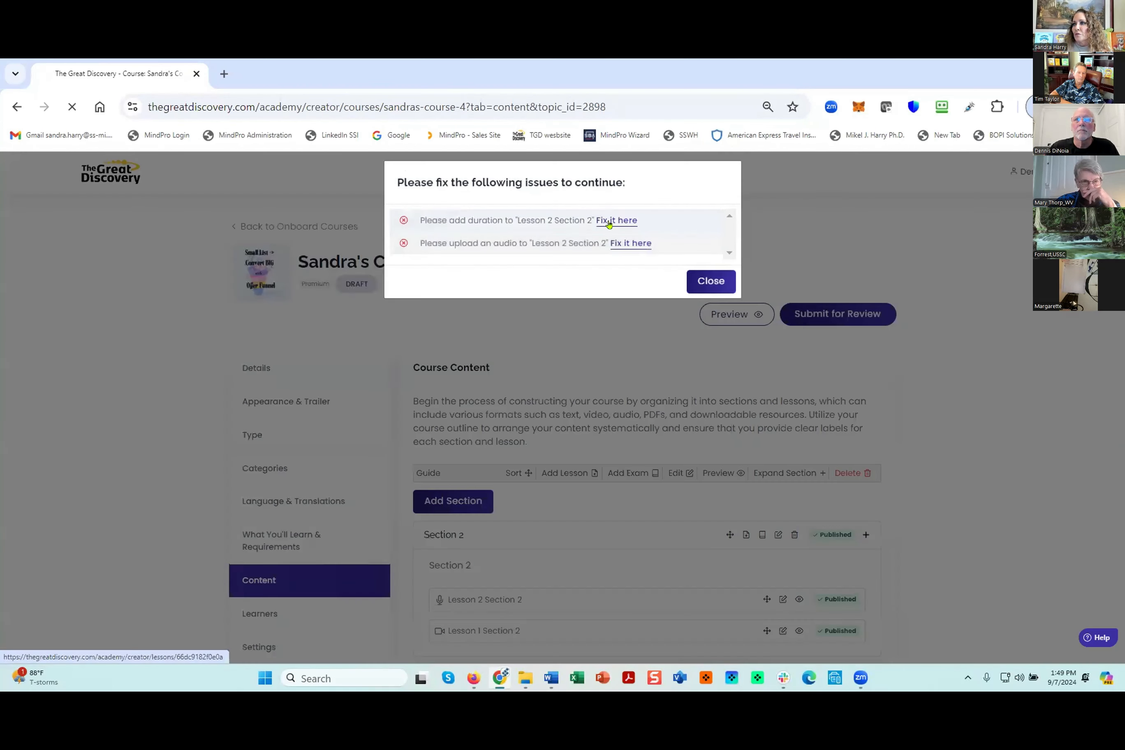
click(609, 223)
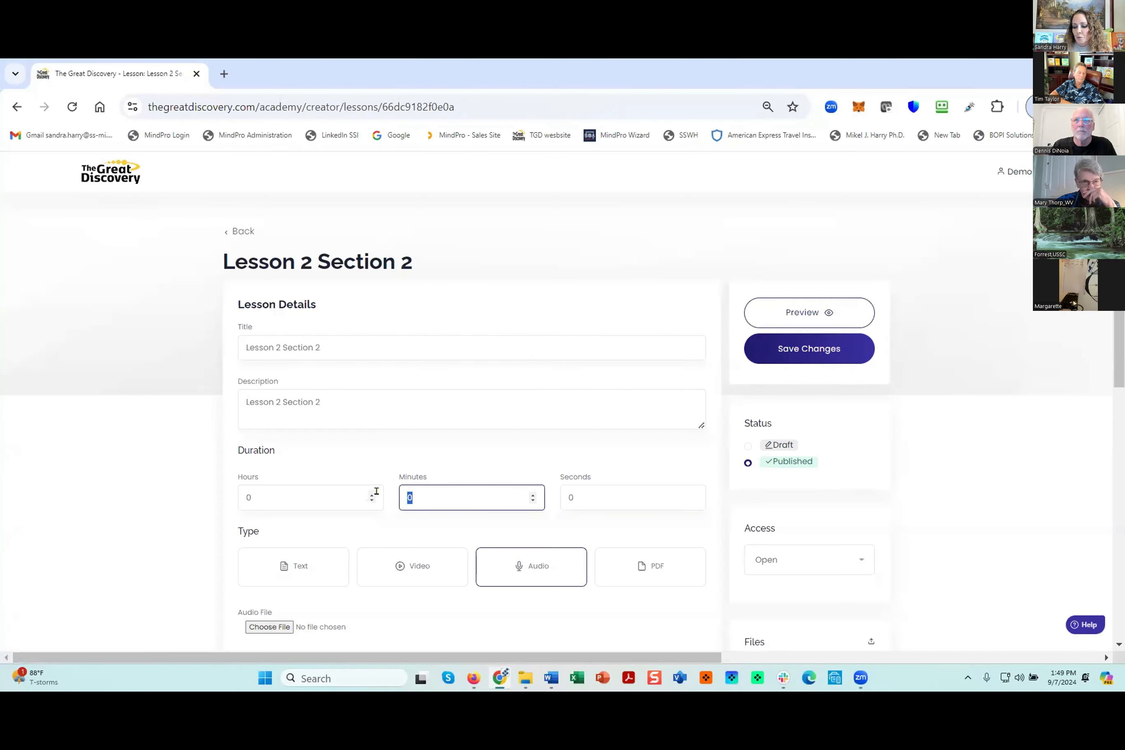
text(1)
click(801, 350)
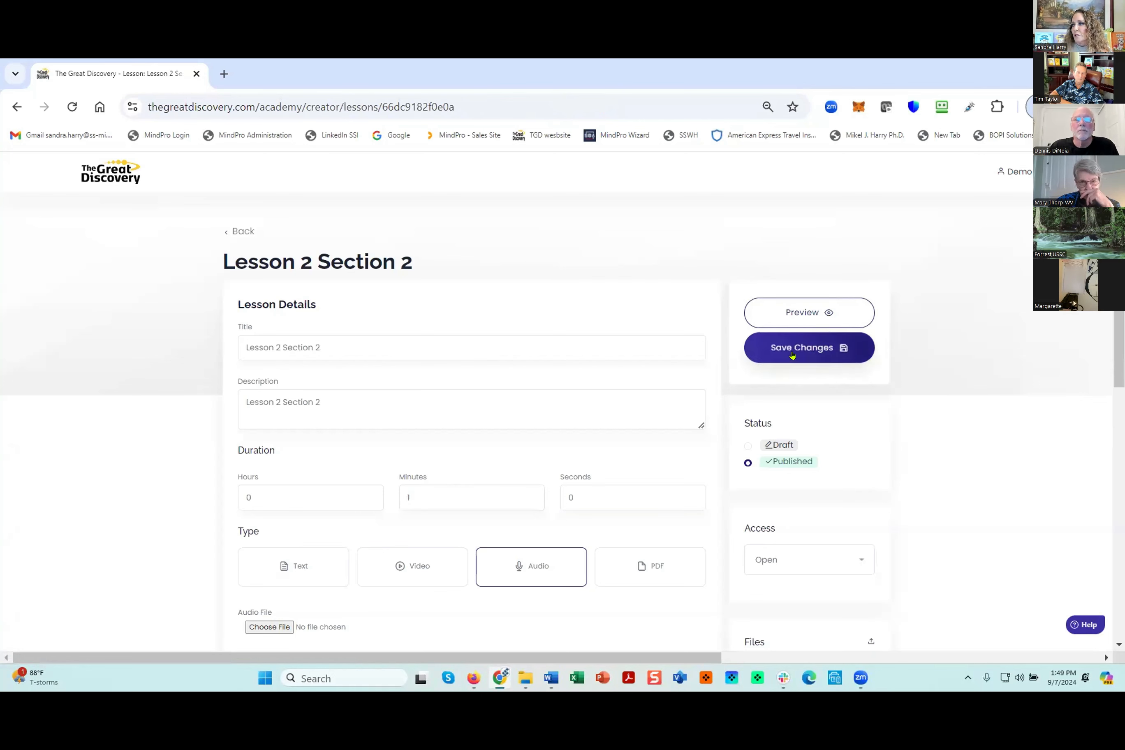
click(237, 232)
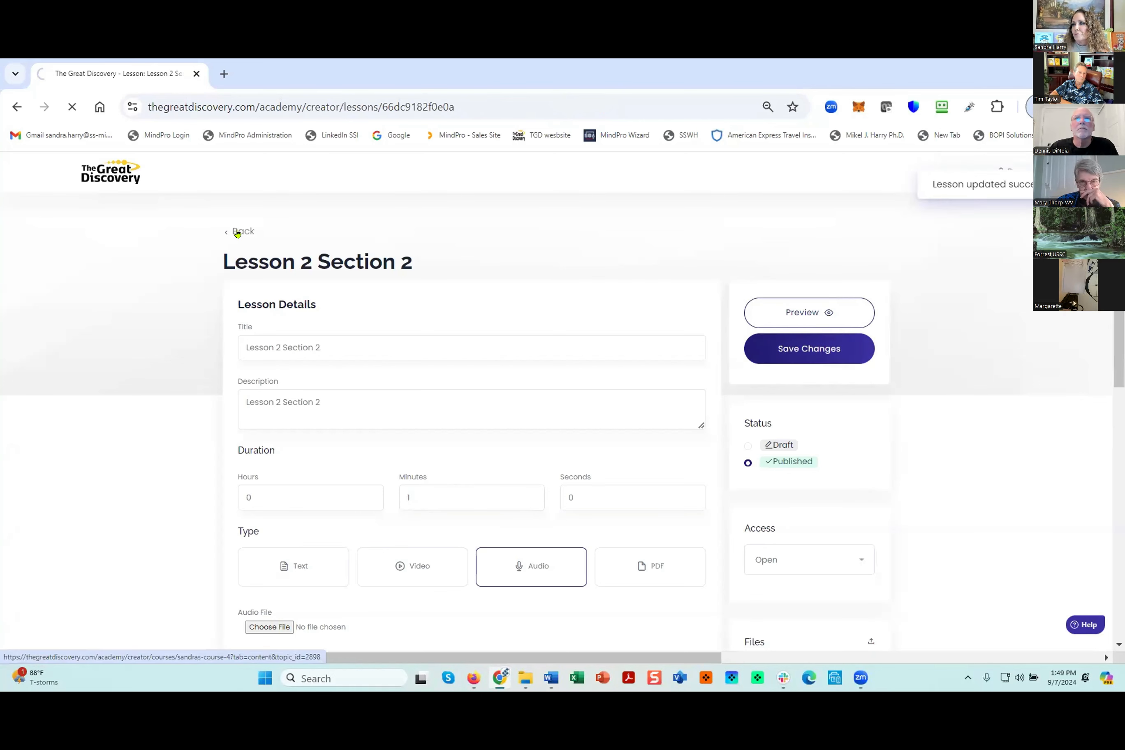
- Open the audio fix for Lesson 2 Section 2, upload chapter1.mp3, save the lesson and return to the course content
click(819, 312)
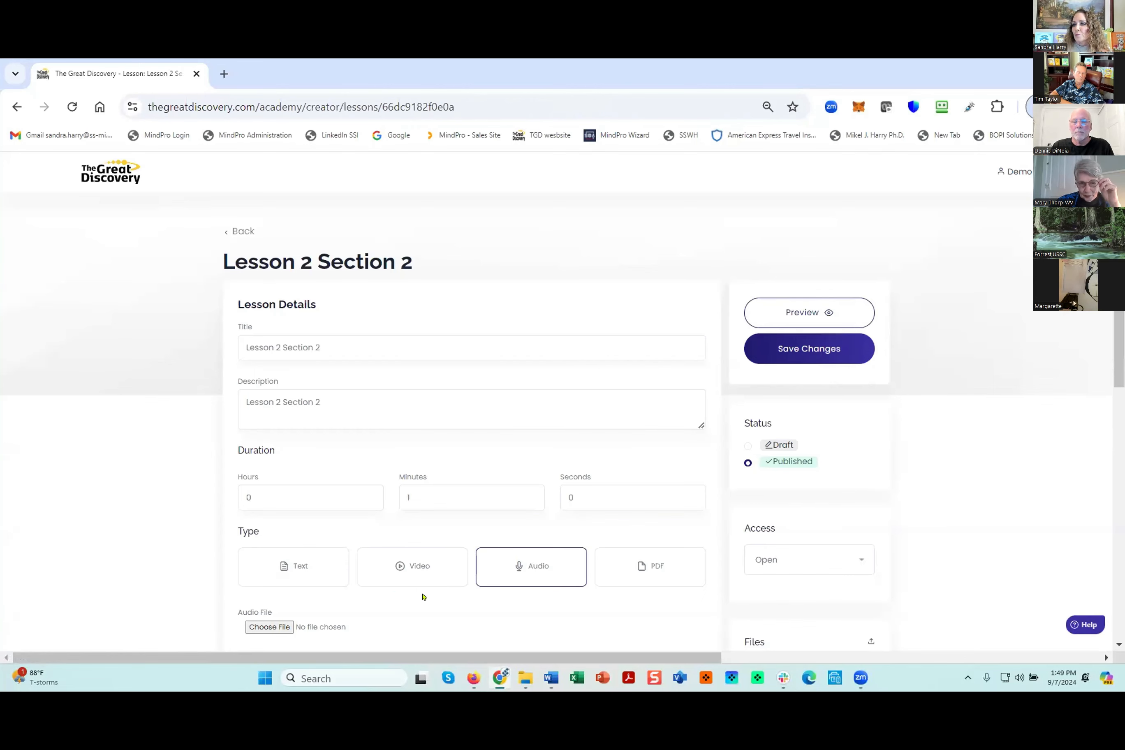
click(268, 626)
scroll(301, 621, down, 6)
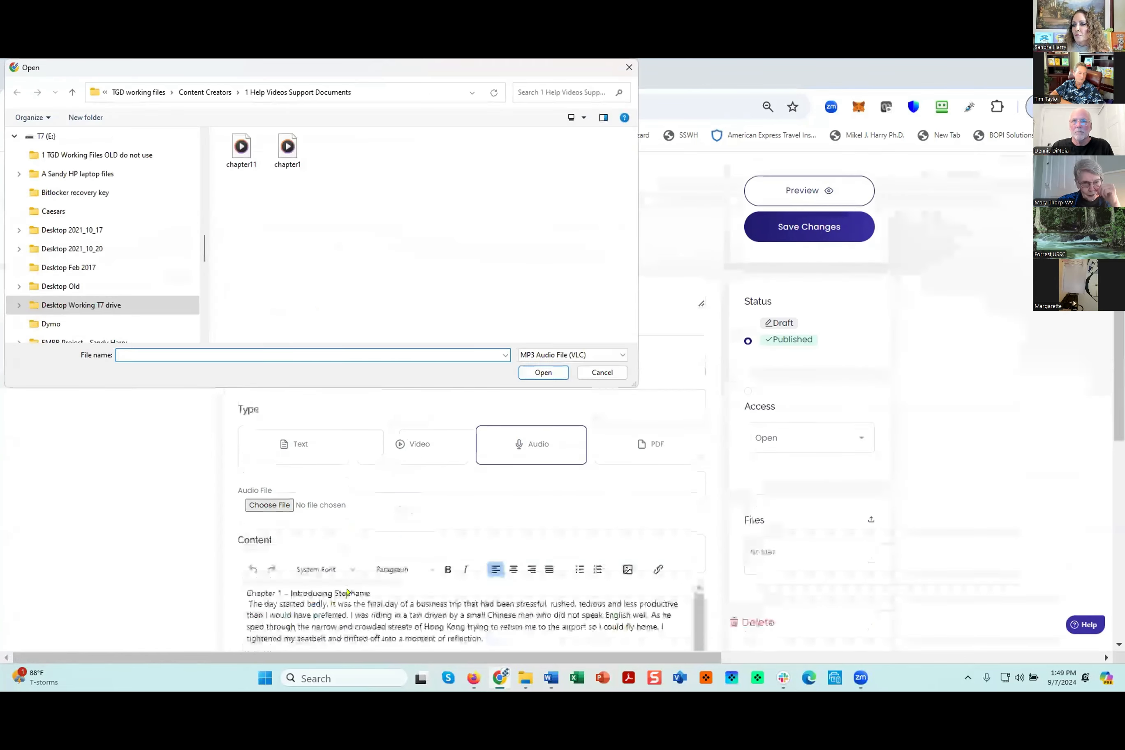
click(287, 150)
click(544, 373)
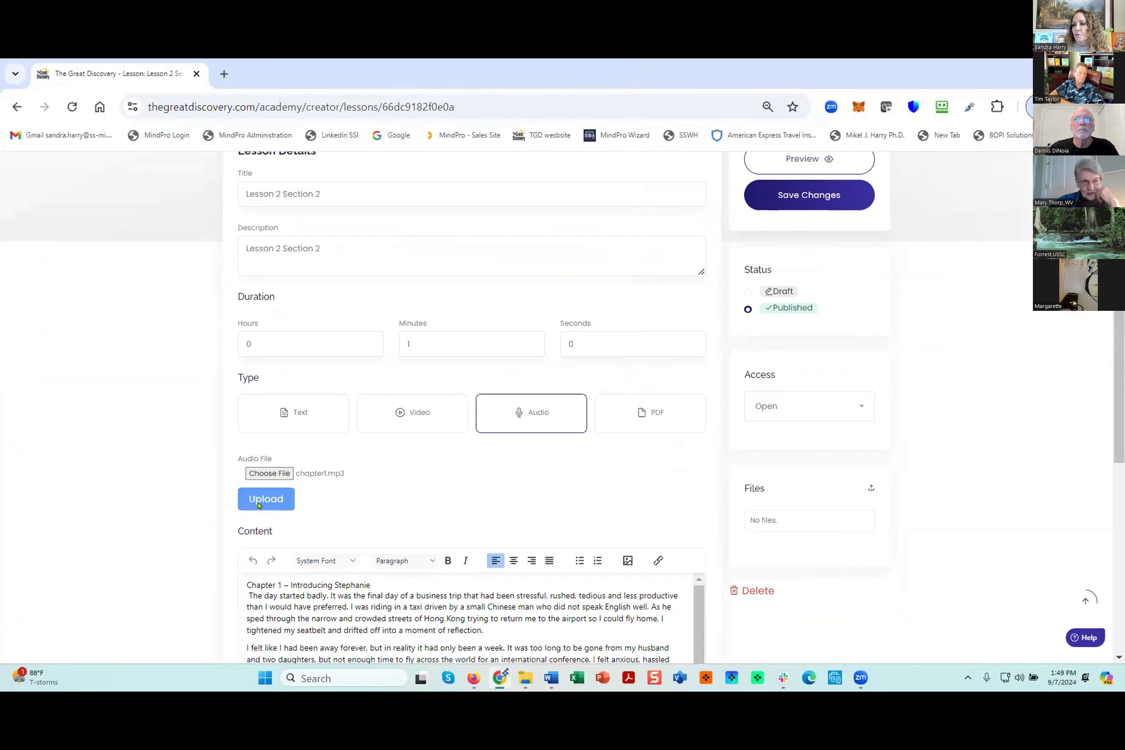
click(266, 499)
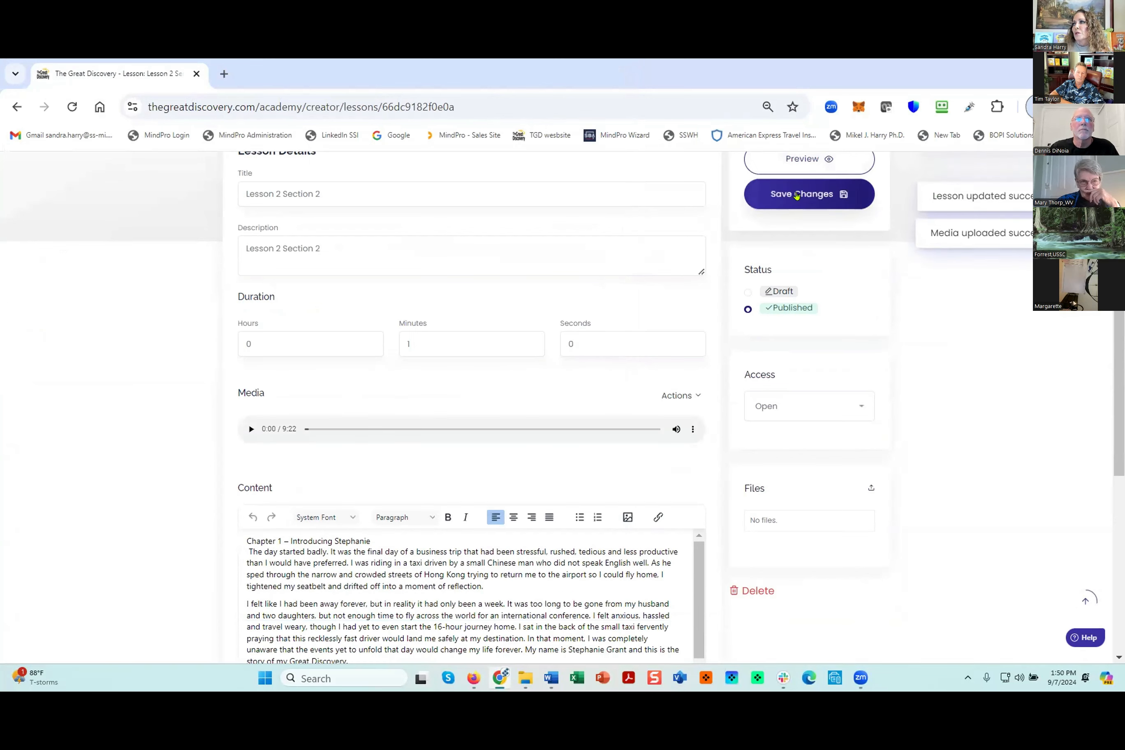
click(797, 195)
click(796, 192)
scroll(227, 233, up, 3)
click(242, 233)
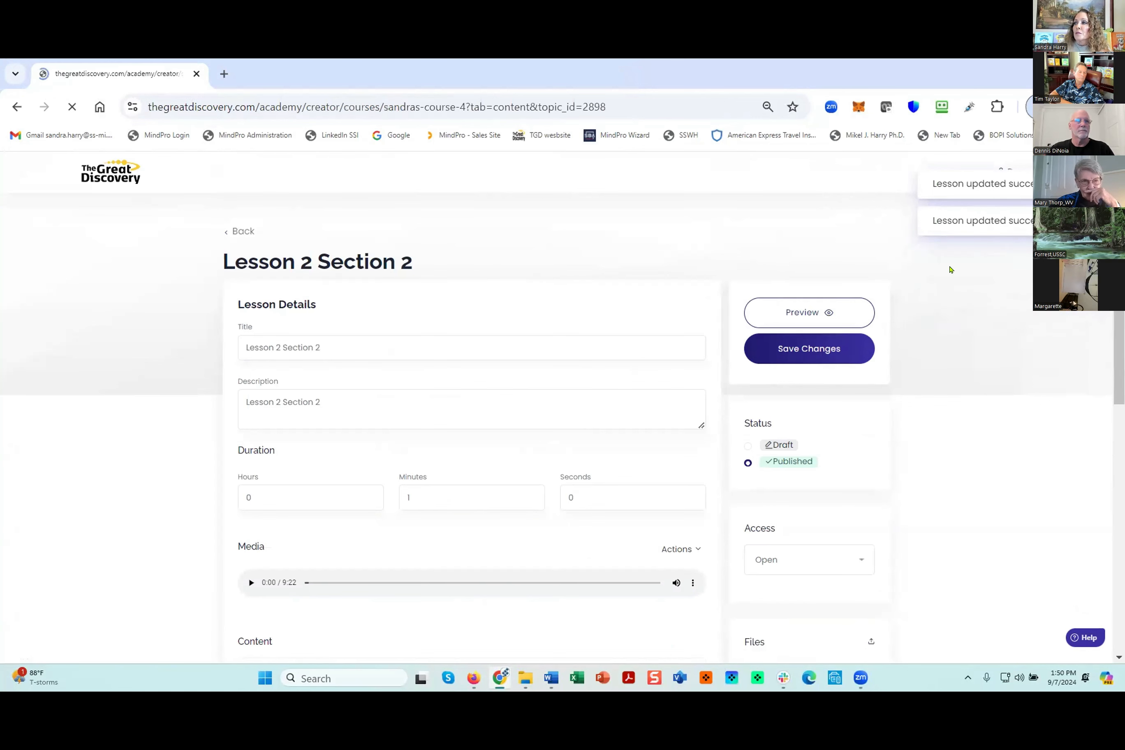
- Submit the course for review and show the pending courses in Onboard Courses
click(821, 314)
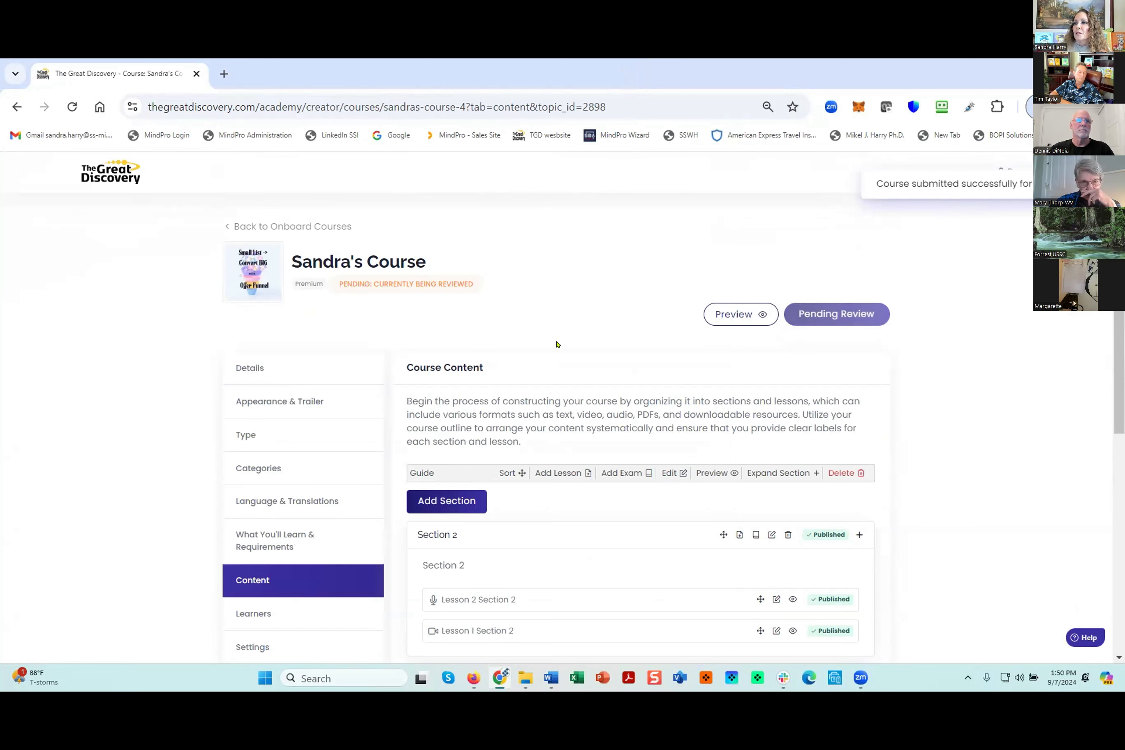
click(263, 226)
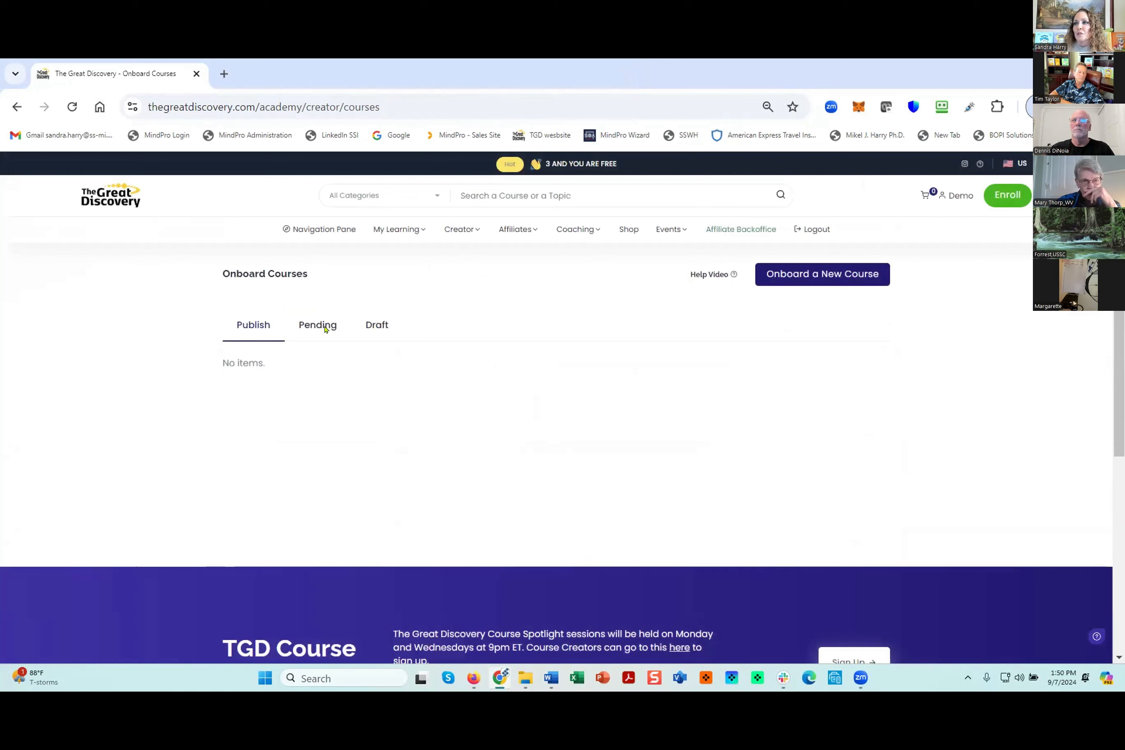
click(318, 327)
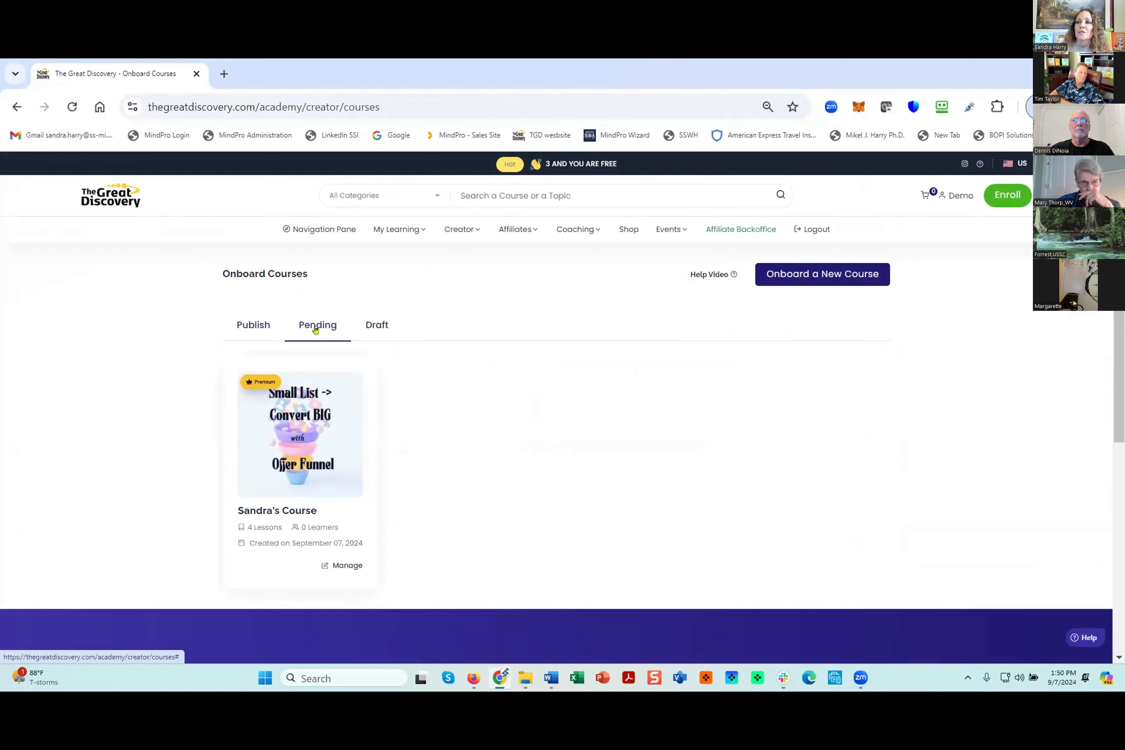